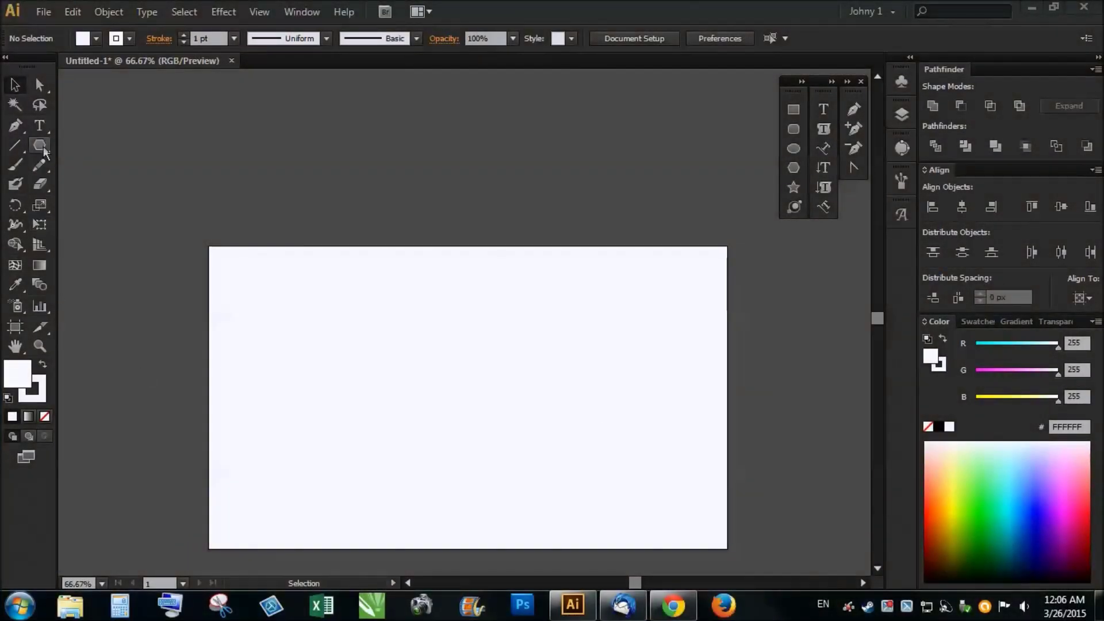
# Step: Type 'Monsterwheat' on the artboard and set the word 'wheat' to Bold
pyautogui.click(40, 127)
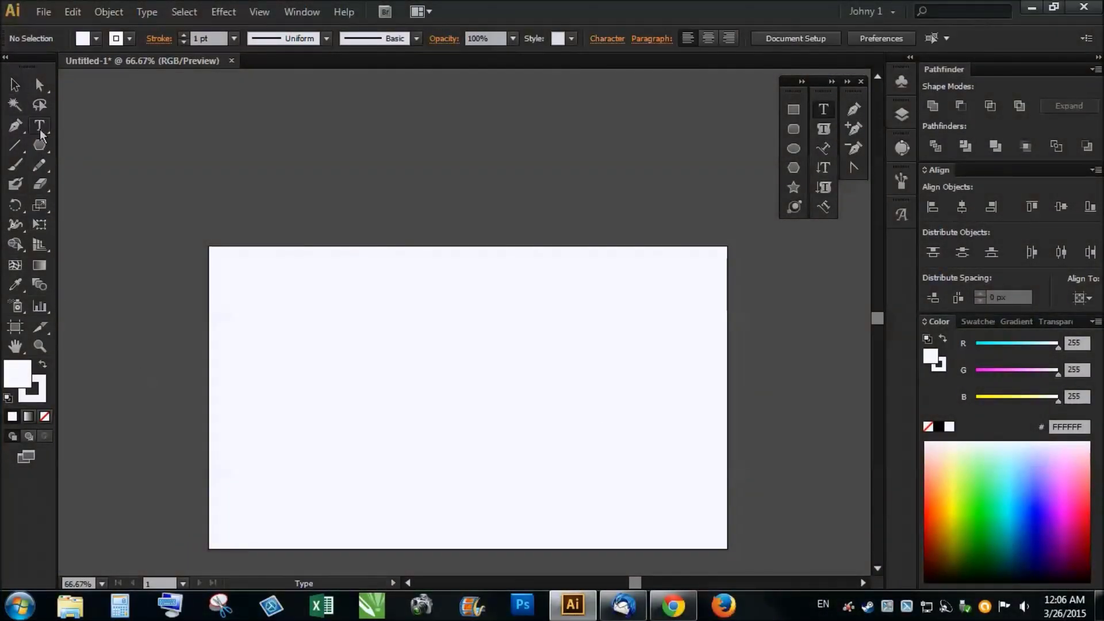
pyautogui.click(457, 415)
pyautogui.write('Monster')
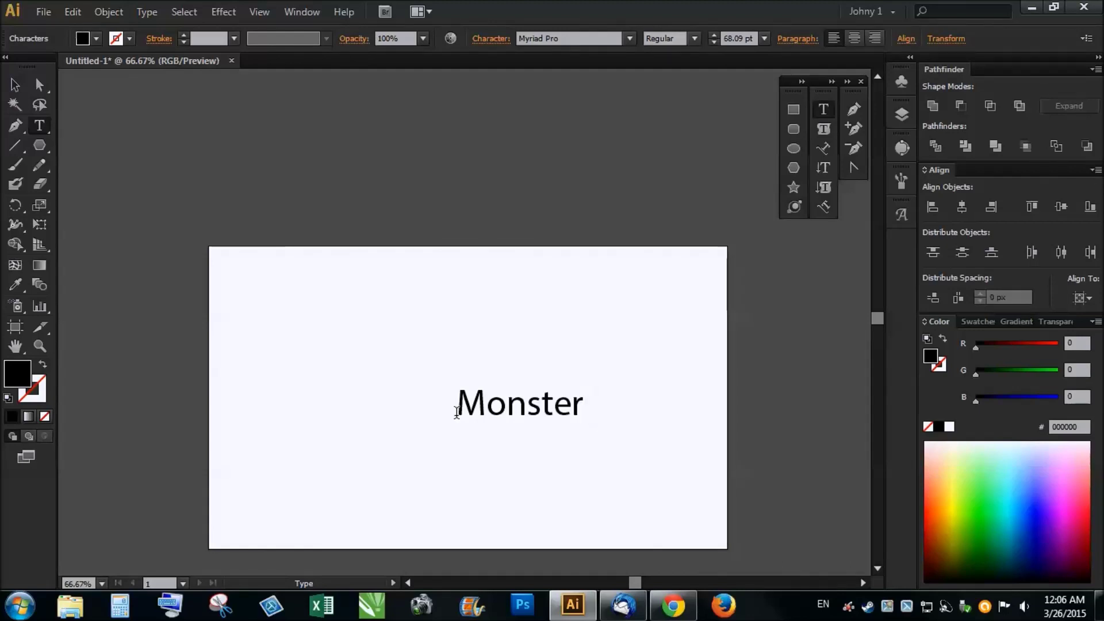
pyautogui.write('wheat')
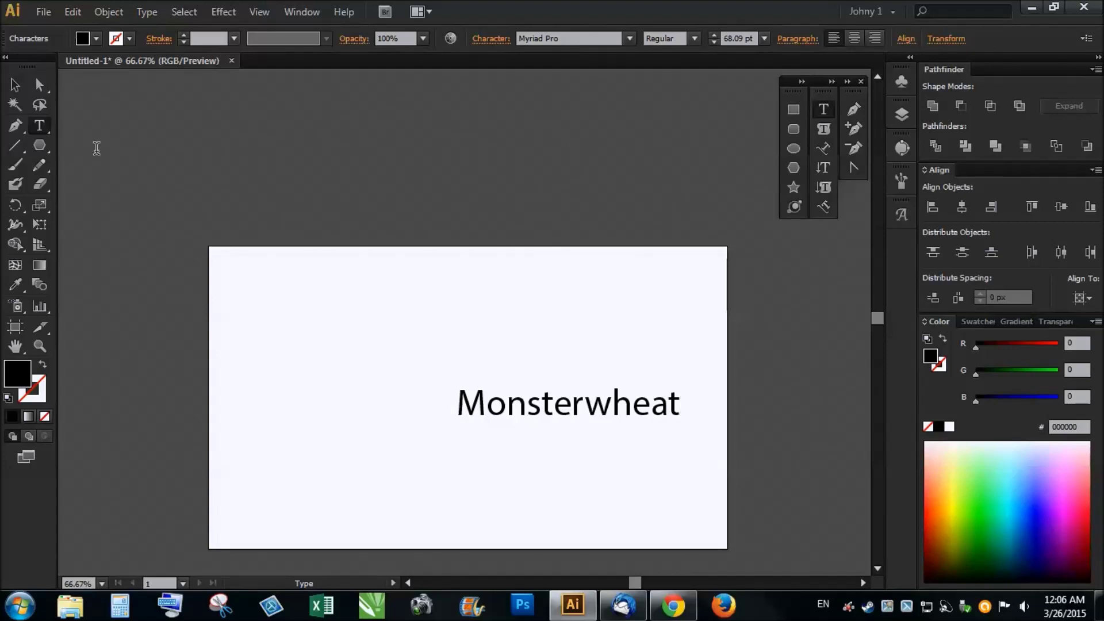
pyautogui.click(15, 85)
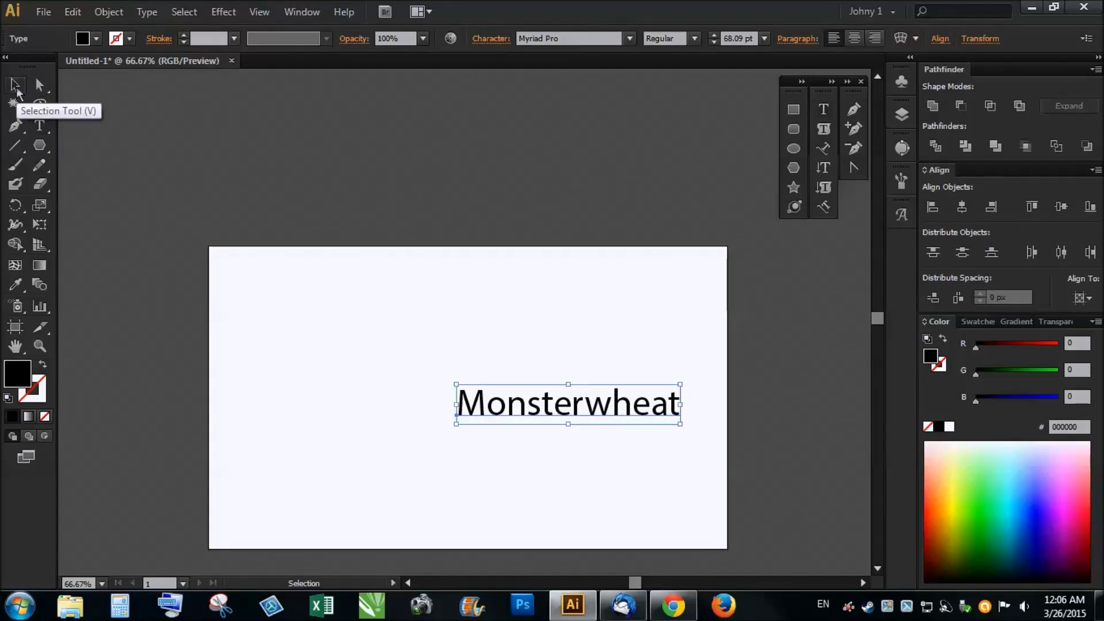
pyautogui.doubleClick(588, 404)
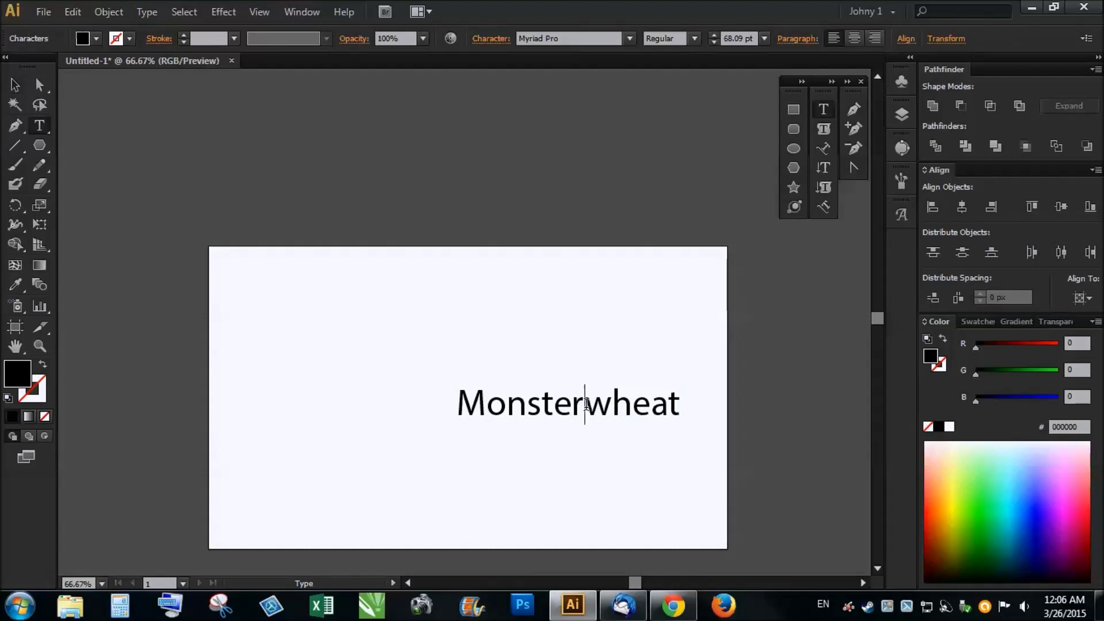
pyautogui.moveTo(585, 404); pyautogui.dragTo(680, 404)
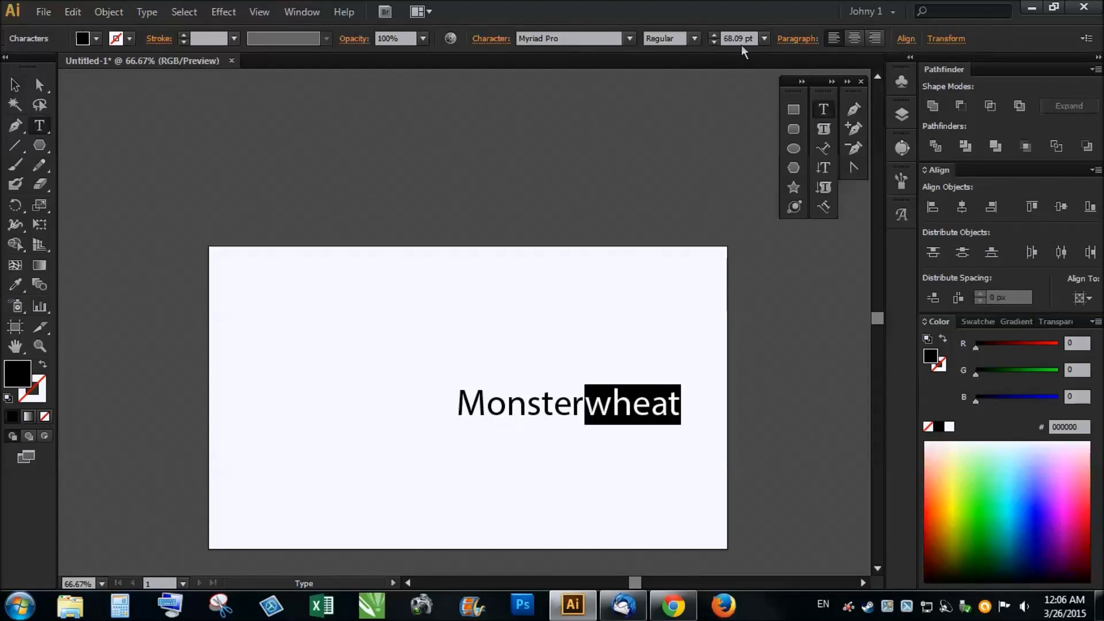
pyautogui.click(695, 38)
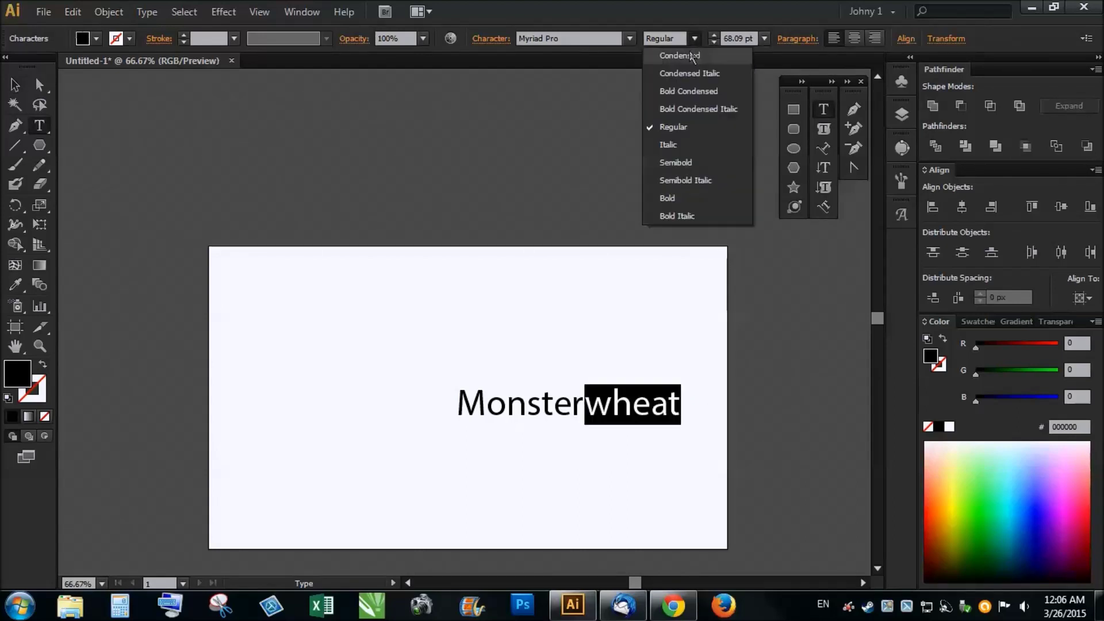
pyautogui.click(672, 198)
pyautogui.click(15, 84)
# Step: Centre the Monsterwheat text horizontally on the artboard and nudge it down
pyautogui.click(465, 291)
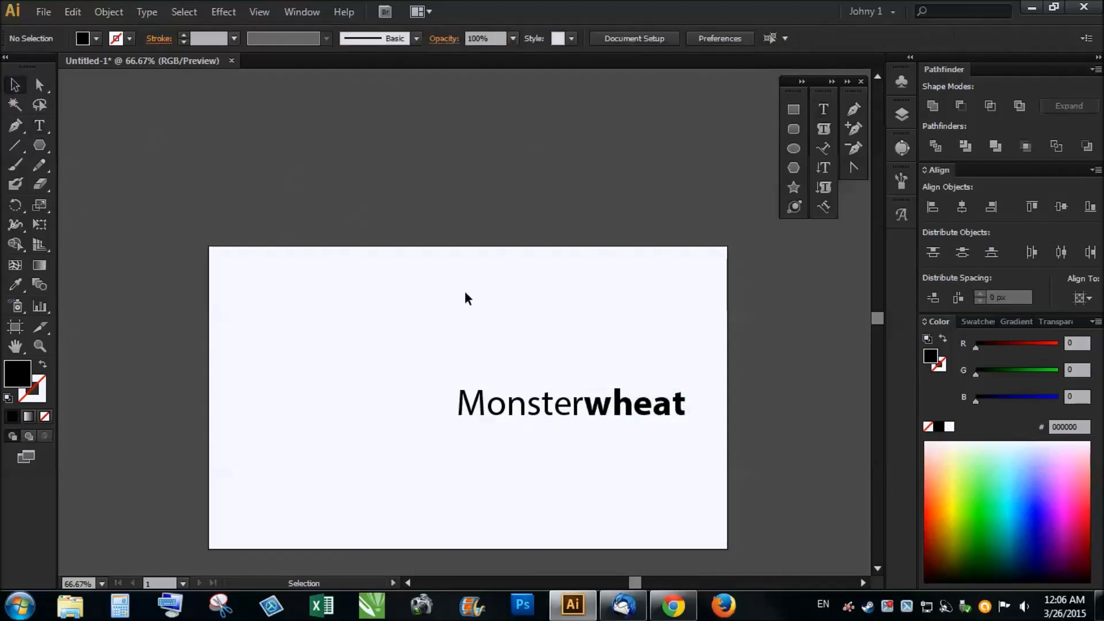
pyautogui.scroll(2, 572, 423)
pyautogui.click(572, 422)
pyautogui.scroll(-2, 572, 423)
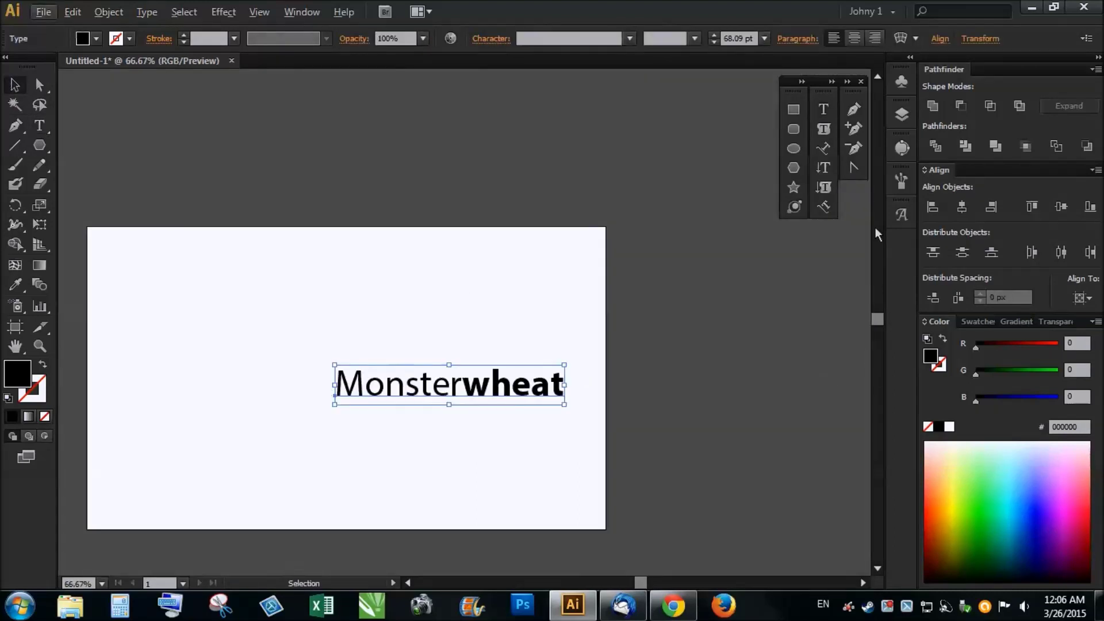
pyautogui.click(962, 206)
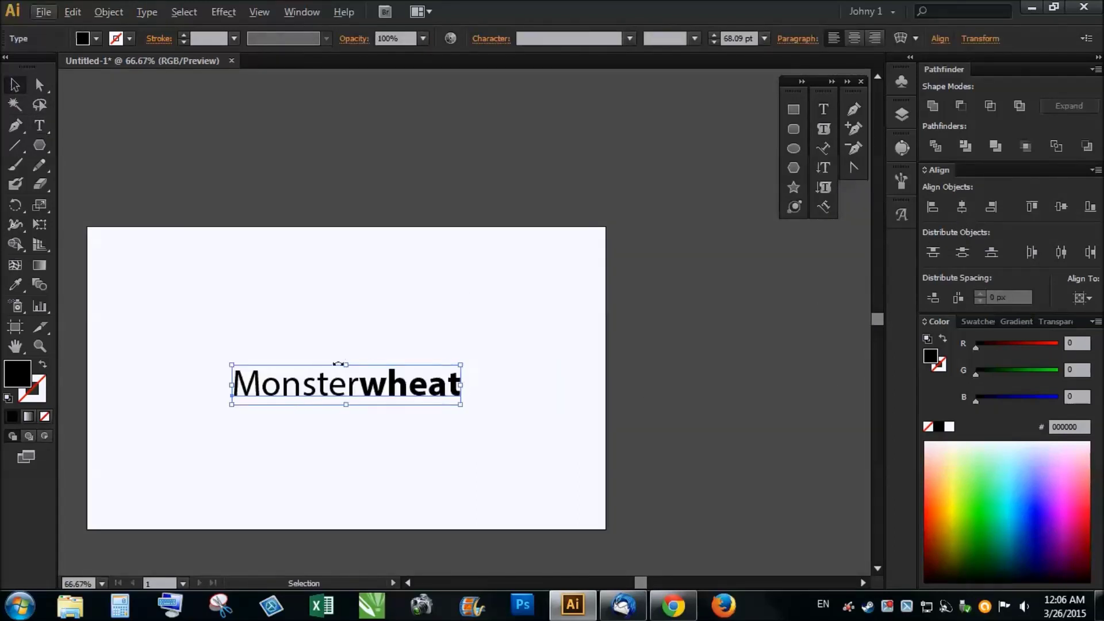
pyautogui.hotkey('alt', 'f')
pyautogui.press('Escape')
pyautogui.press('Down')
pyautogui.press('Down')
pyautogui.press('Down')
pyautogui.press('Down')
pyautogui.press('Down')
pyautogui.press('Down')
pyautogui.press('Down')
pyautogui.press('Down')
pyautogui.press('Down')
pyautogui.press('Down')
pyautogui.press('Down')
pyautogui.press('Down')
pyautogui.click(381, 391)
# Step: Draw a small, tall black ellipse above the Monsterwheat text
pyautogui.click(793, 148)
pyautogui.scroll(2, 291, 335)
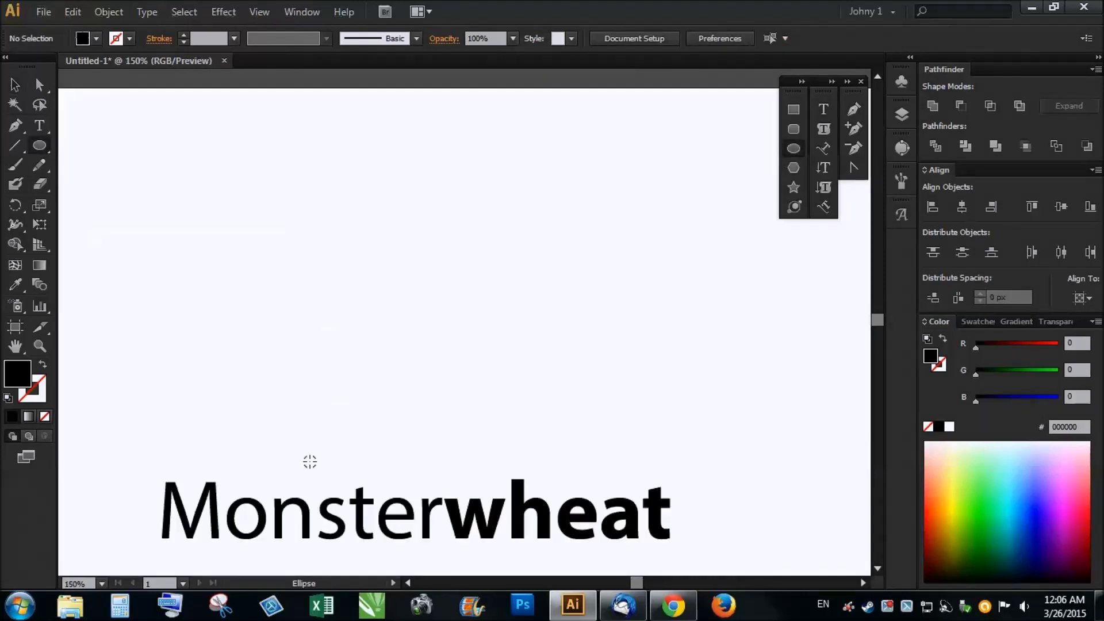
pyautogui.scroll(1, 312, 462)
pyautogui.moveTo(345, 289); pyautogui.dragTo(319, 339)
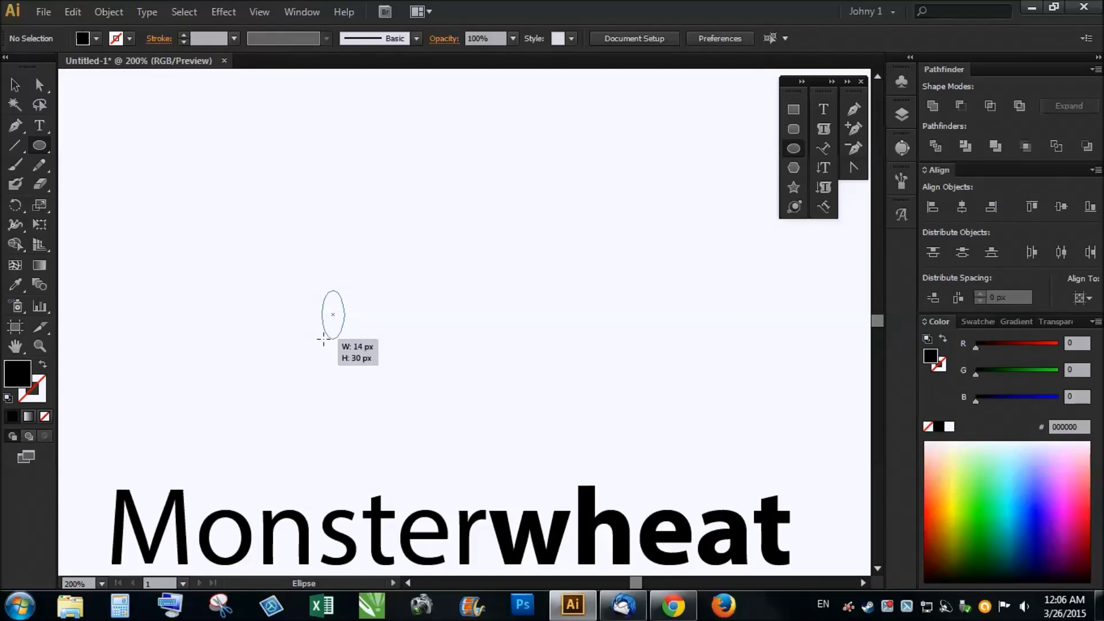
pyautogui.moveTo(319, 340); pyautogui.dragTo(329, 341)
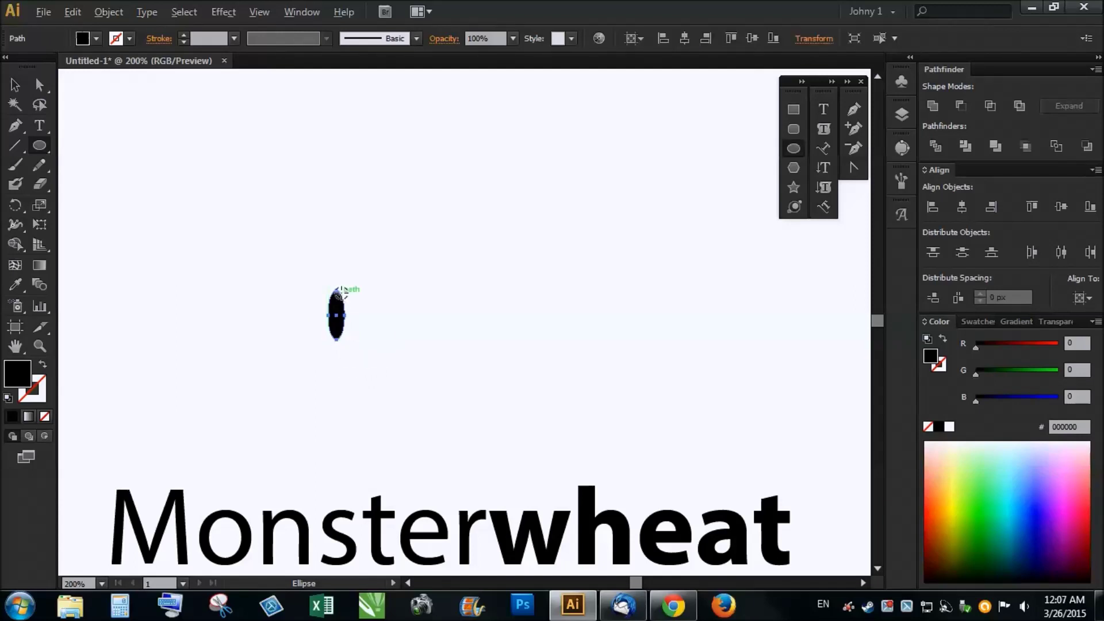
pyautogui.scroll(4, 336, 292)
# Step: Make the ellipse's top anchor a sharp corner and reshape its curves into a pointed leaf
pyautogui.press('a')
pyautogui.scroll(1, 293, 304)
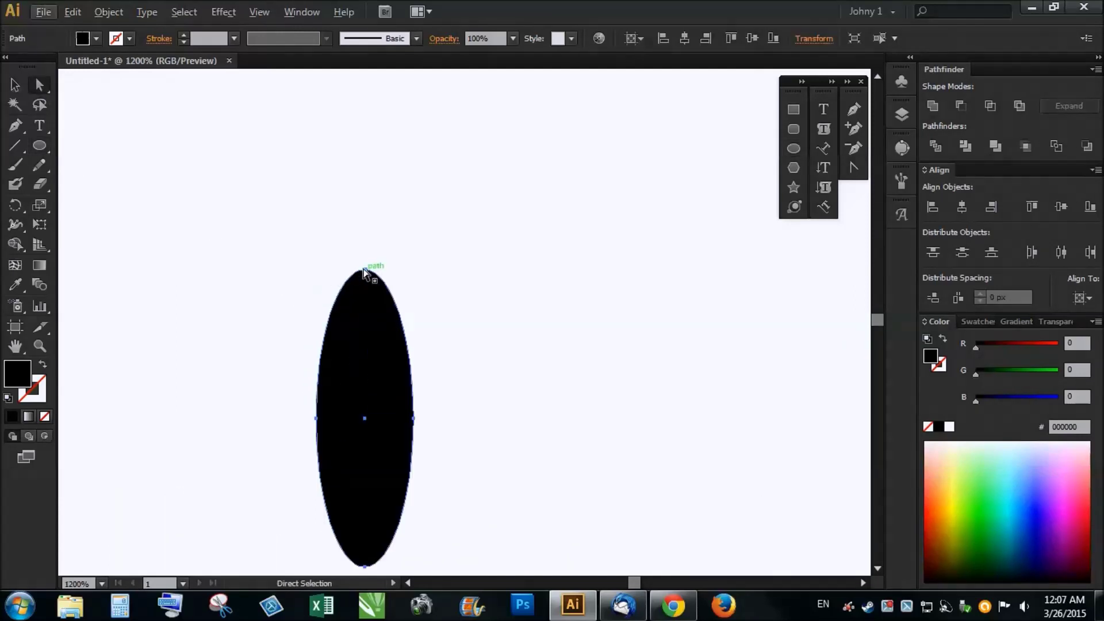
pyautogui.click(364, 270)
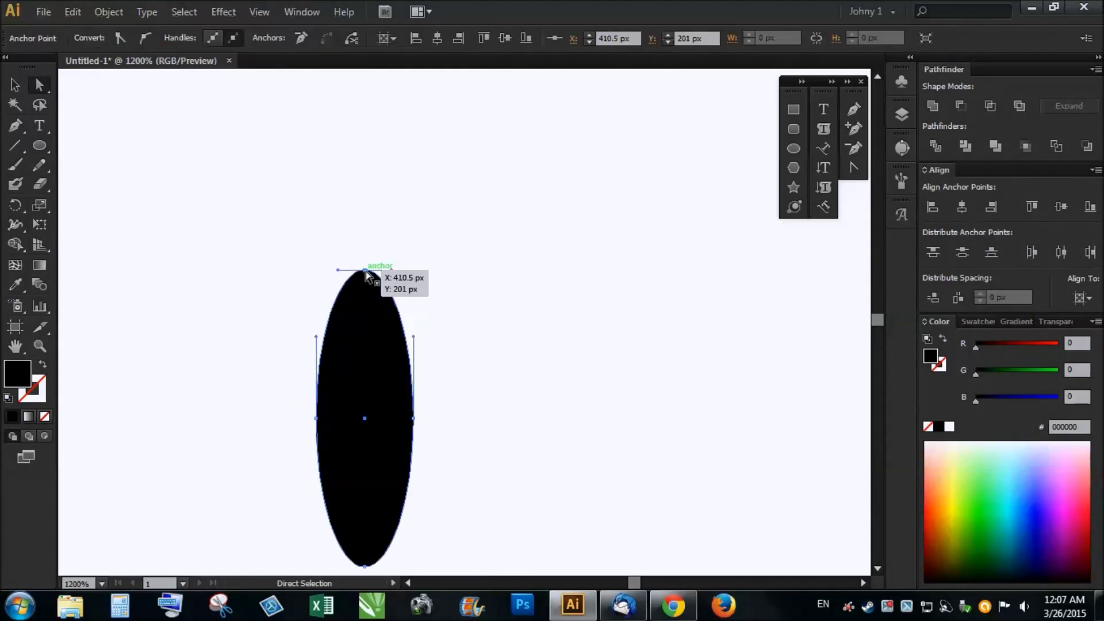
pyautogui.click(120, 38)
pyautogui.moveTo(414, 337); pyautogui.dragTo(373, 331)
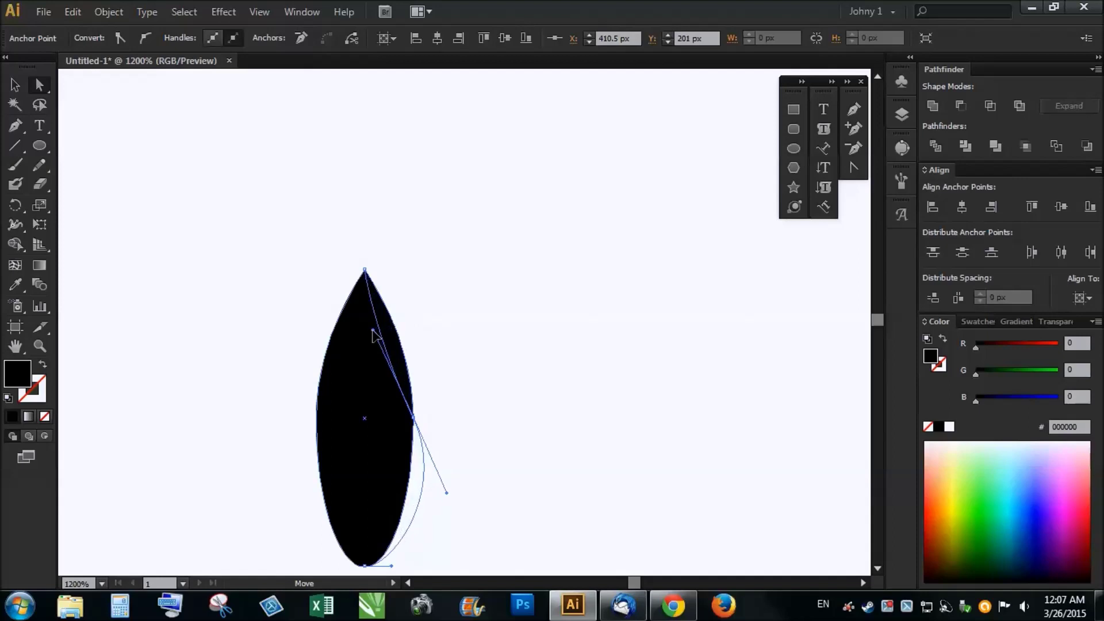
pyautogui.moveTo(373, 331); pyautogui.dragTo(387, 334)
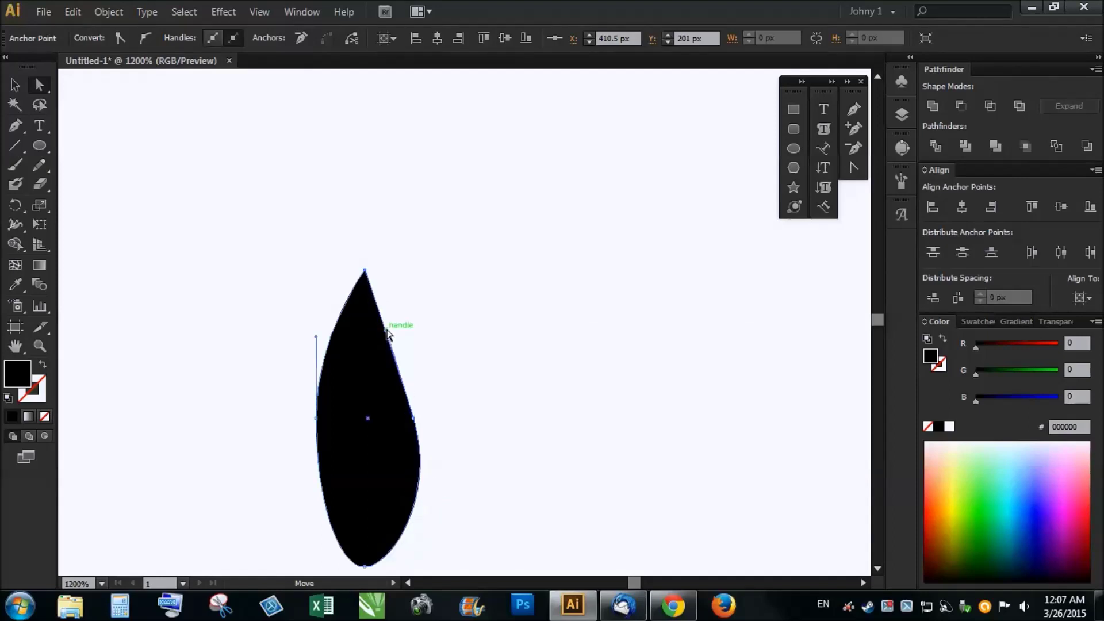
pyautogui.click(15, 85)
pyautogui.scroll(-5, 362, 260)
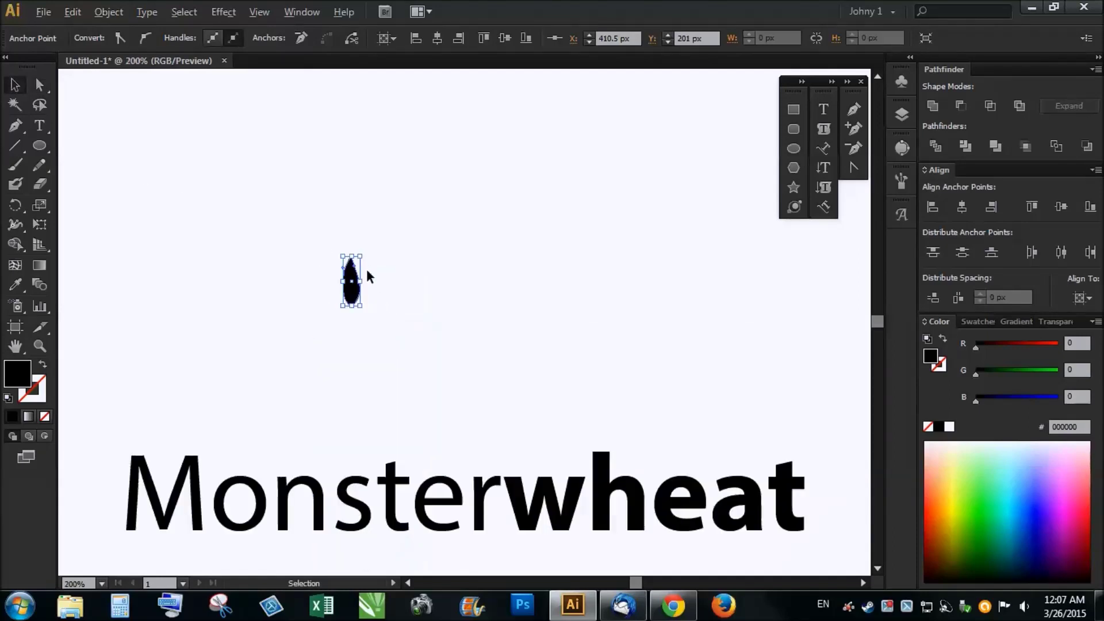
pyautogui.scroll(4, 362, 260)
pyautogui.moveTo(336, 191); pyautogui.dragTo(338, 236)
pyautogui.click(406, 266)
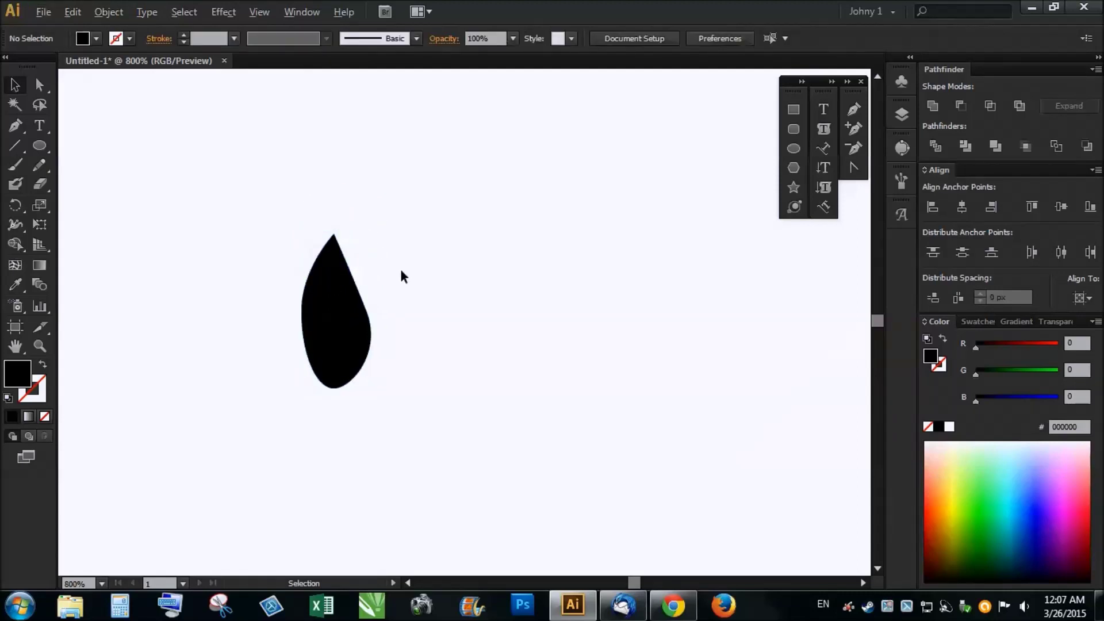
# Step: Lengthen the leaf, then place a horizontally mirrored copy to its right
pyautogui.scroll(-4, 403, 266)
pyautogui.scroll(3, 387, 279)
pyautogui.click(371, 288)
pyautogui.moveTo(362, 265); pyautogui.dragTo(362, 247)
pyautogui.scroll(-3, 391, 309)
pyautogui.scroll(2, 394, 309)
pyautogui.scroll(2, 372, 290)
pyautogui.moveTo(372, 340); pyautogui.dragTo(476, 341)
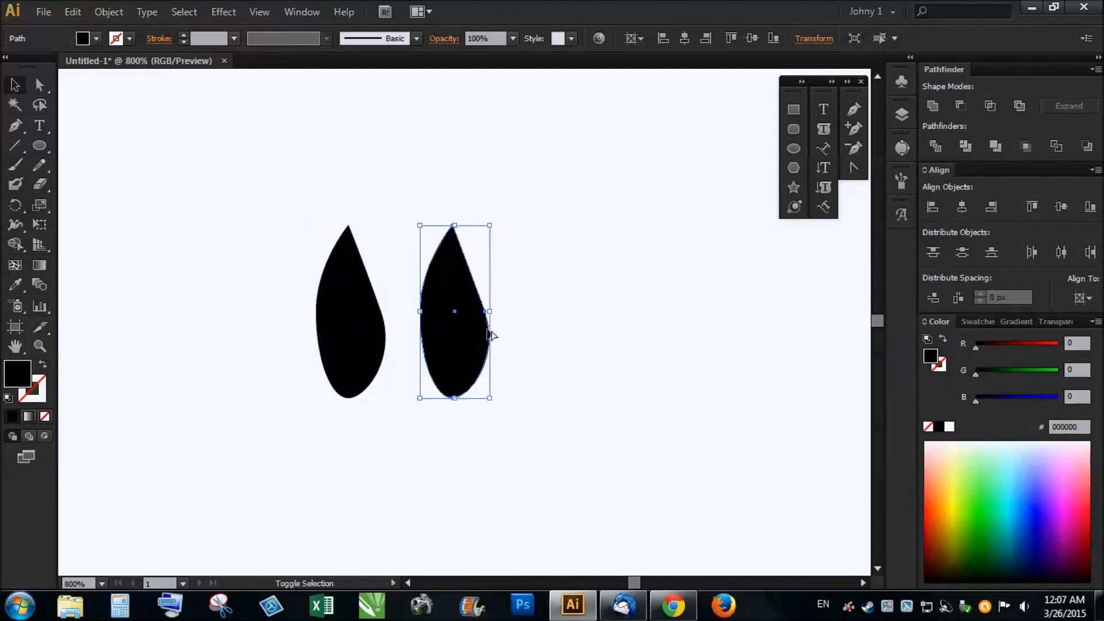
pyautogui.moveTo(489, 312); pyautogui.dragTo(419, 312)
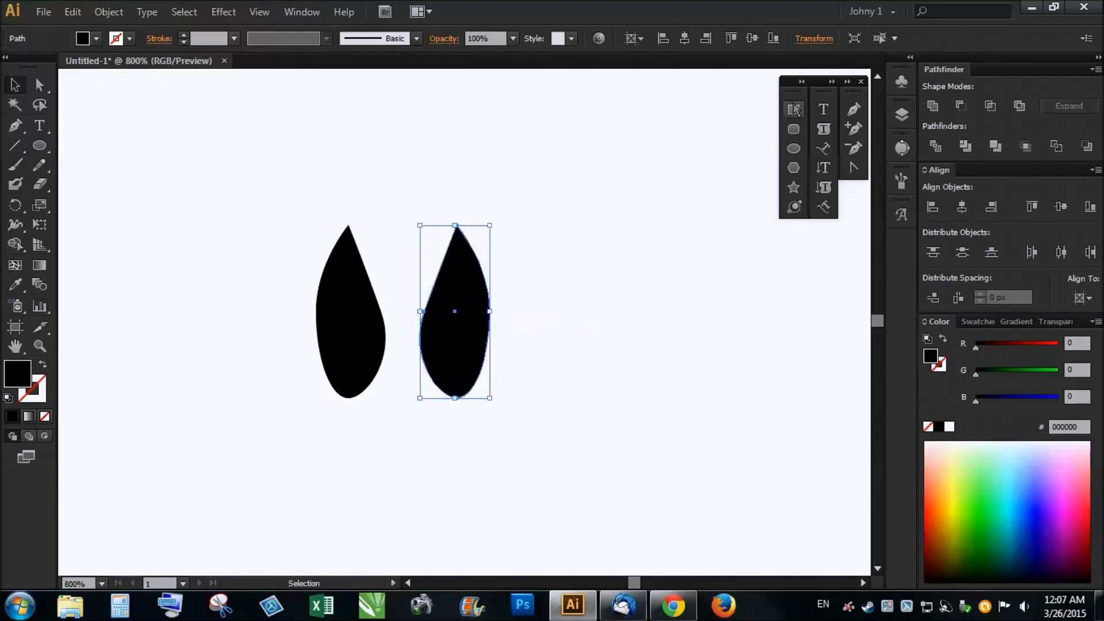
# Step: Rotate the right leaf -15° and the left leaf 15° so they tilt outward
pyautogui.click(814, 39)
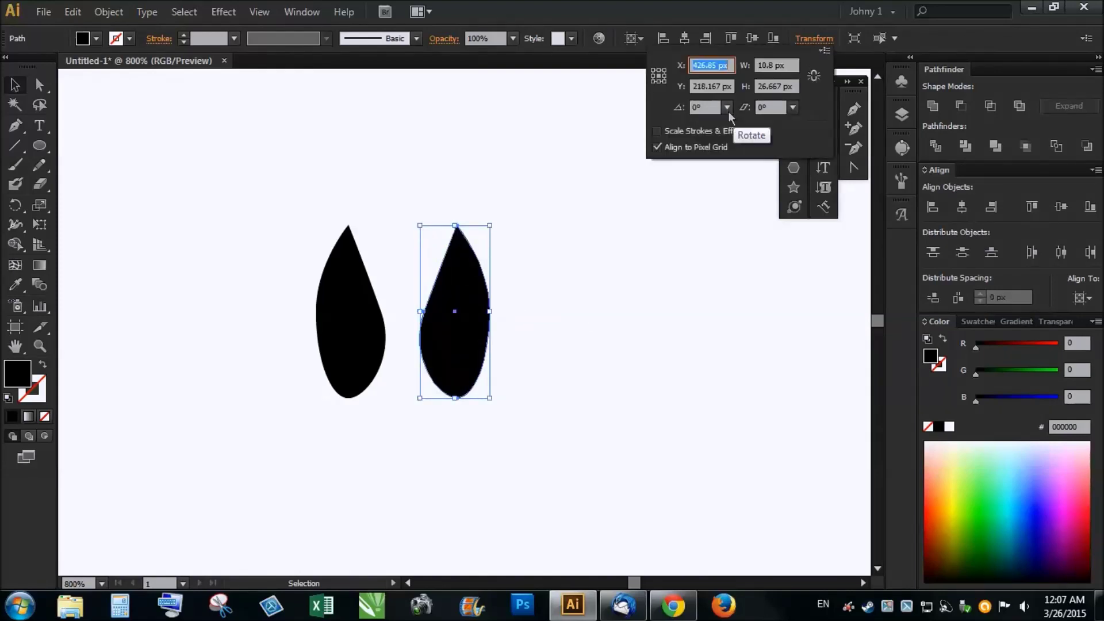
pyautogui.click(707, 109)
pyautogui.write('-15')
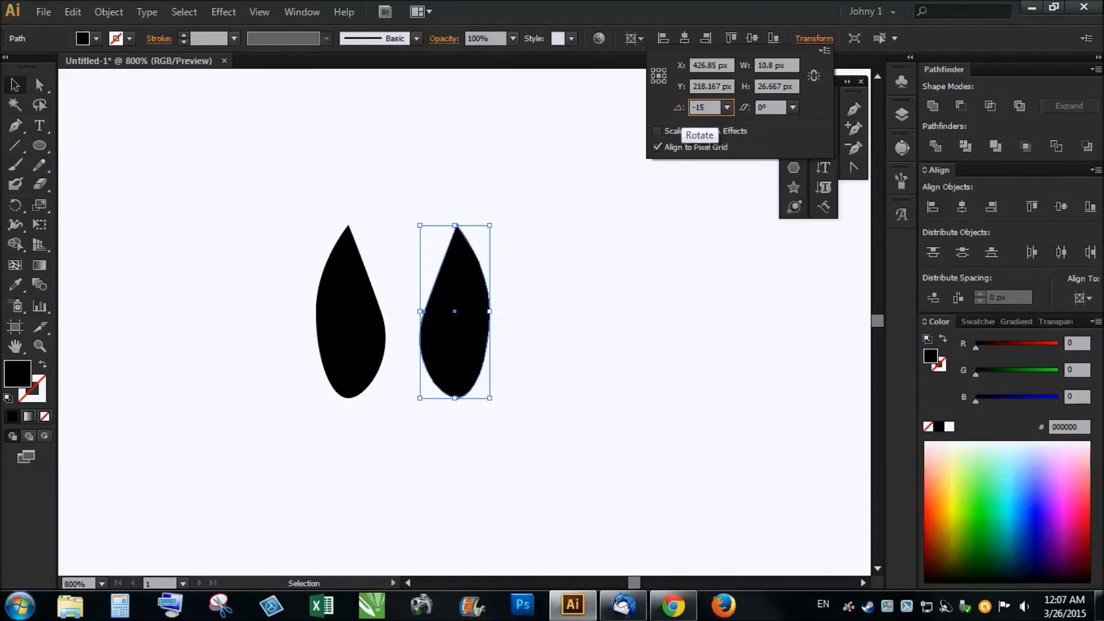
pyautogui.press('Return')
pyautogui.click(361, 329)
pyautogui.click(814, 38)
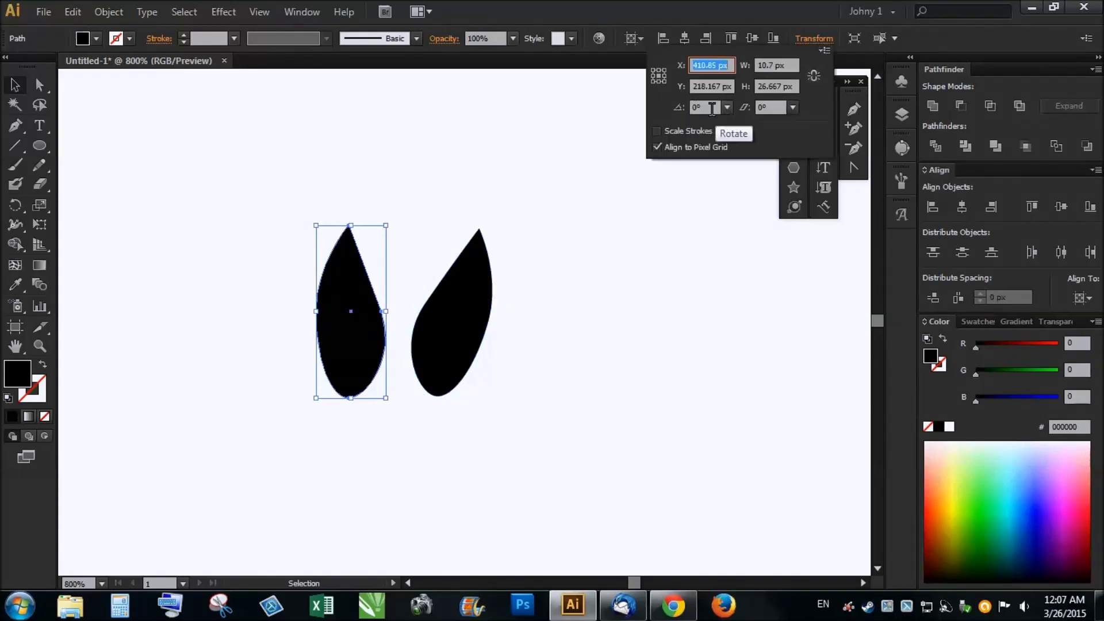
pyautogui.write('15')
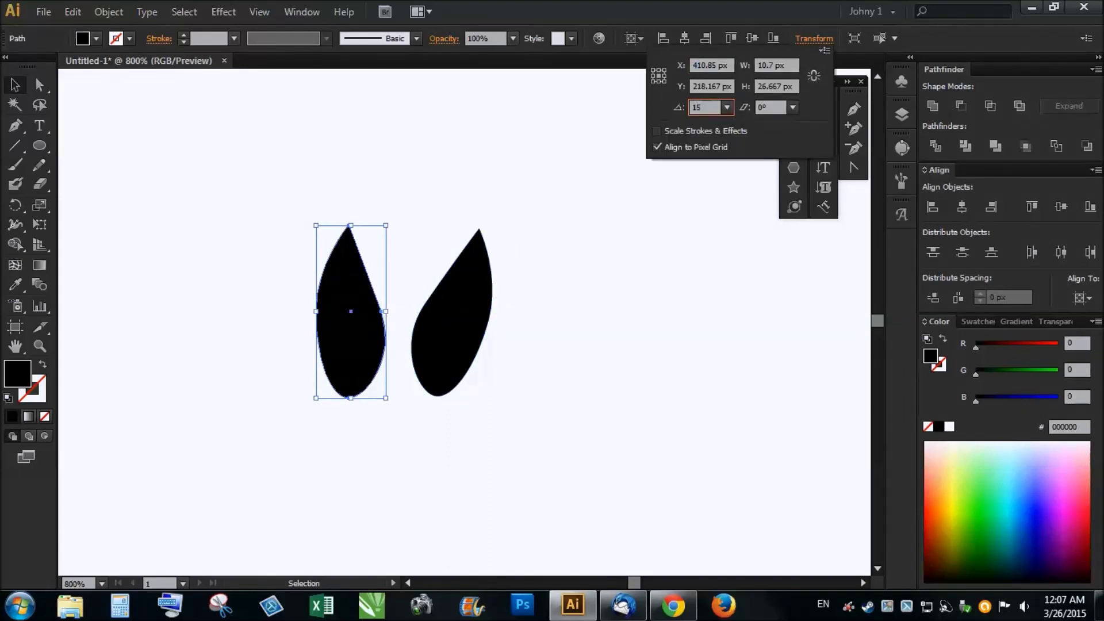
pyautogui.press('Return')
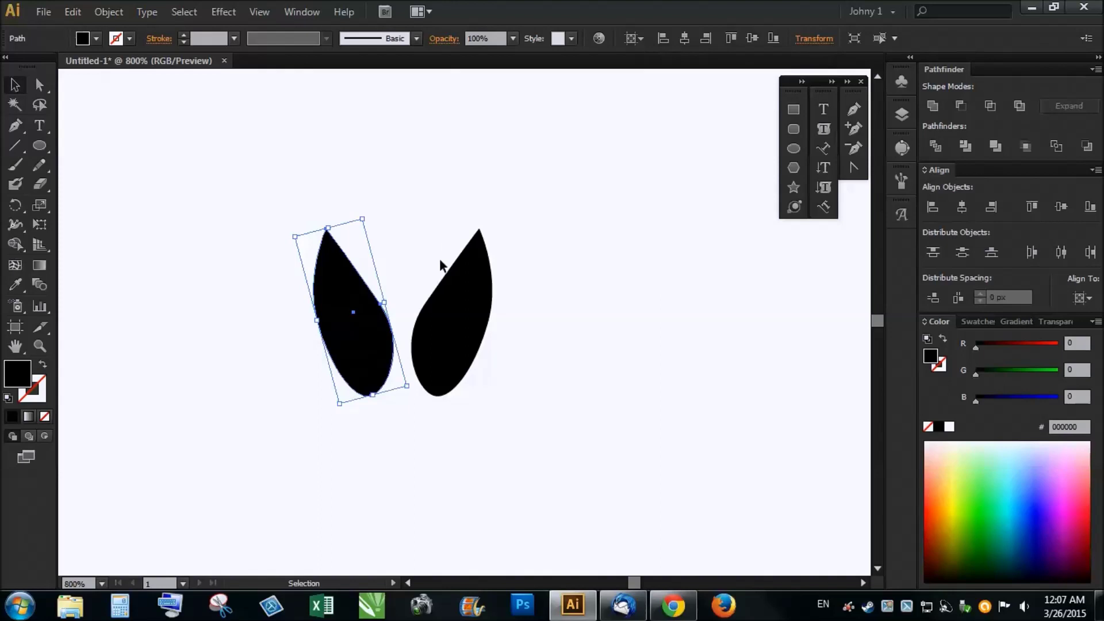
# Step: Nudge the right leaf closer to the left one and select both leaves
pyautogui.click(382, 213)
pyautogui.scroll(1, 439, 351)
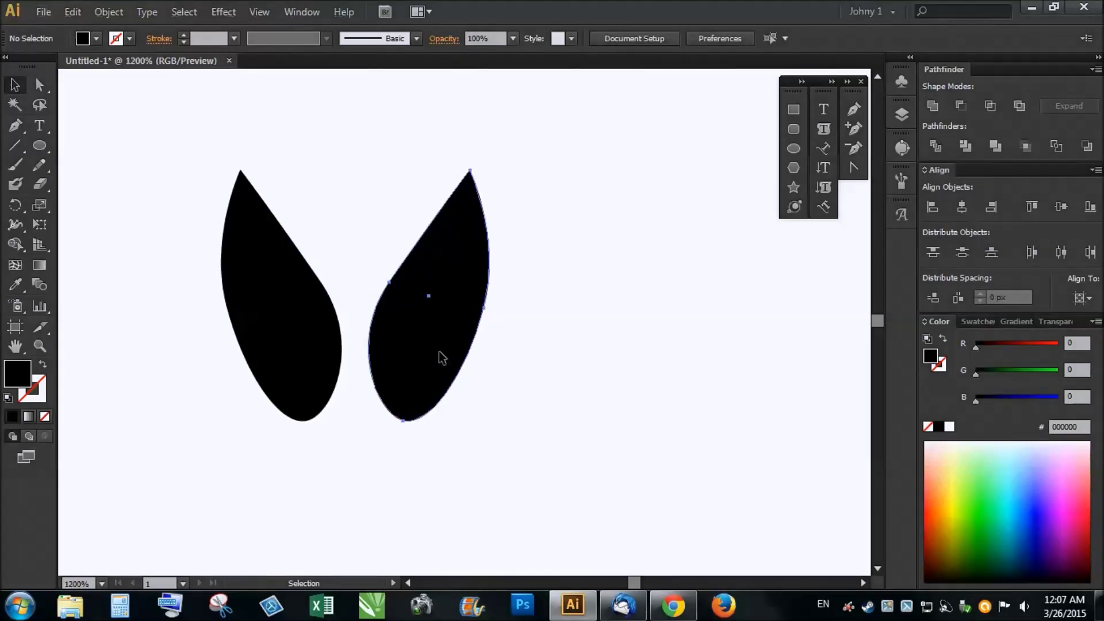
pyautogui.click(440, 351)
pyautogui.press('Left')
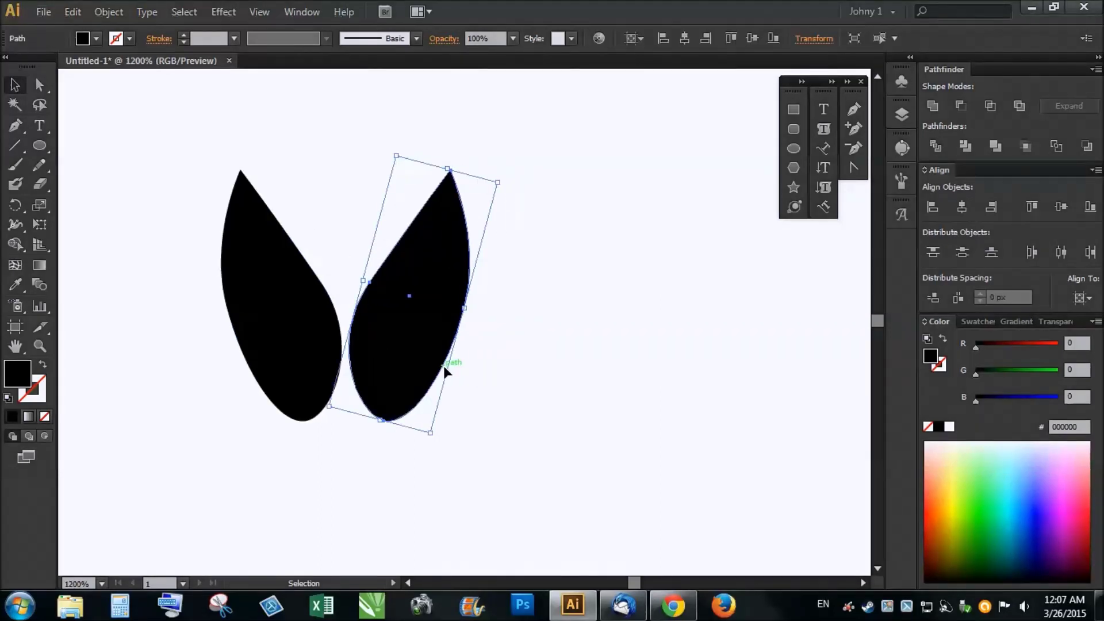
pyautogui.click(471, 373)
pyautogui.scroll(-2, 495, 363)
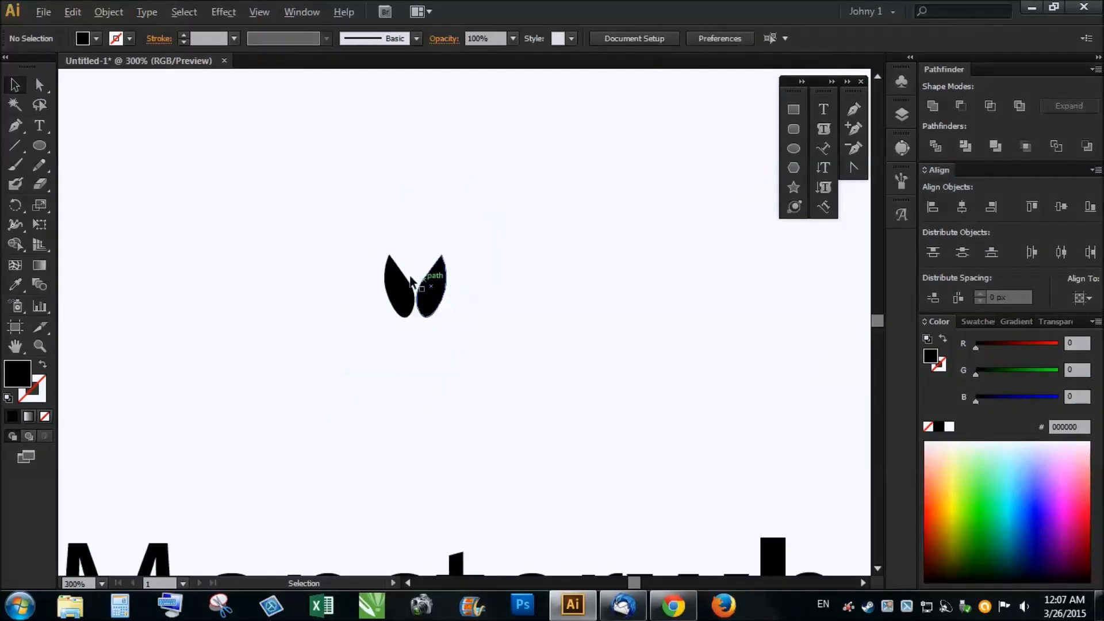
pyautogui.moveTo(525, 357); pyautogui.dragTo(394, 296)
# Step: Group the two leaves and centre the pair horizontally on the artboard
pyautogui.rightClick(401, 299)
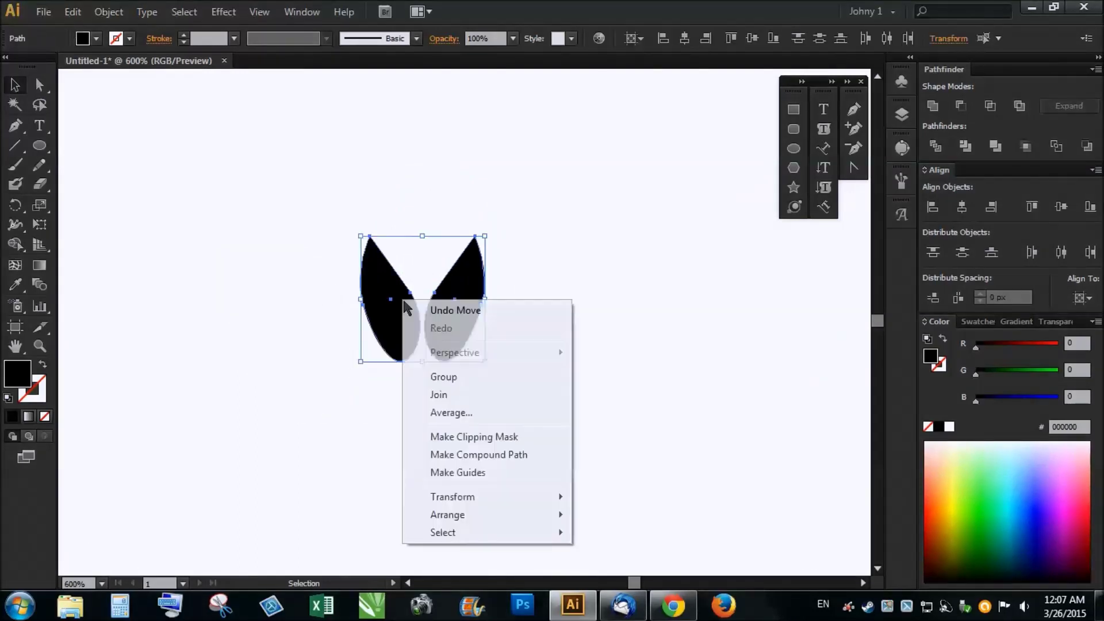
pyautogui.click(448, 378)
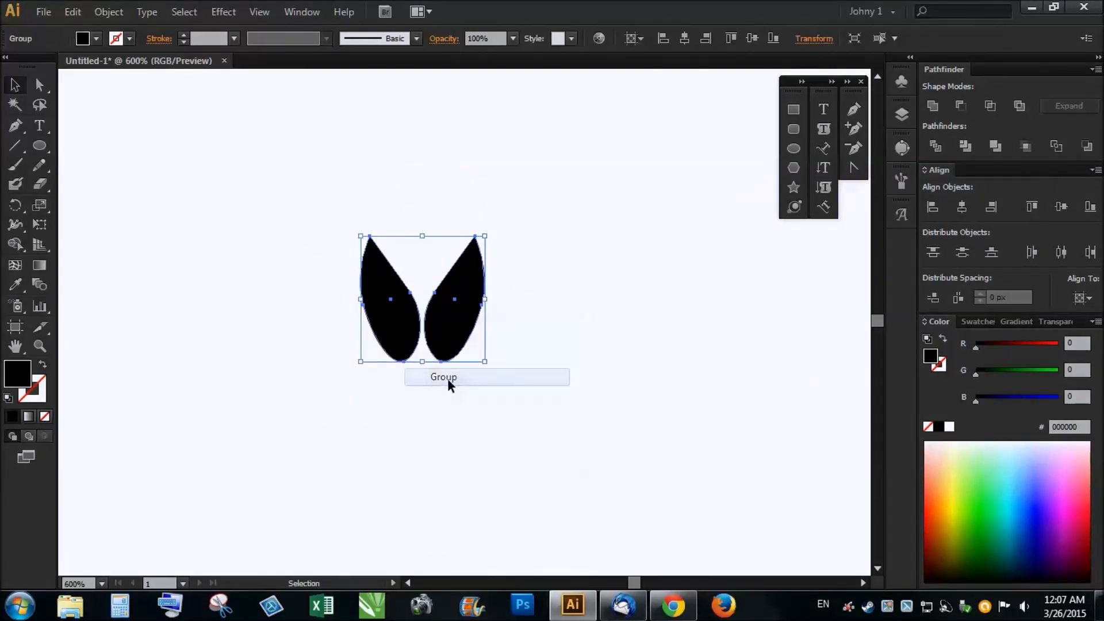
pyautogui.click(963, 207)
pyautogui.scroll(-3, 505, 225)
pyautogui.scroll(3, 402, 244)
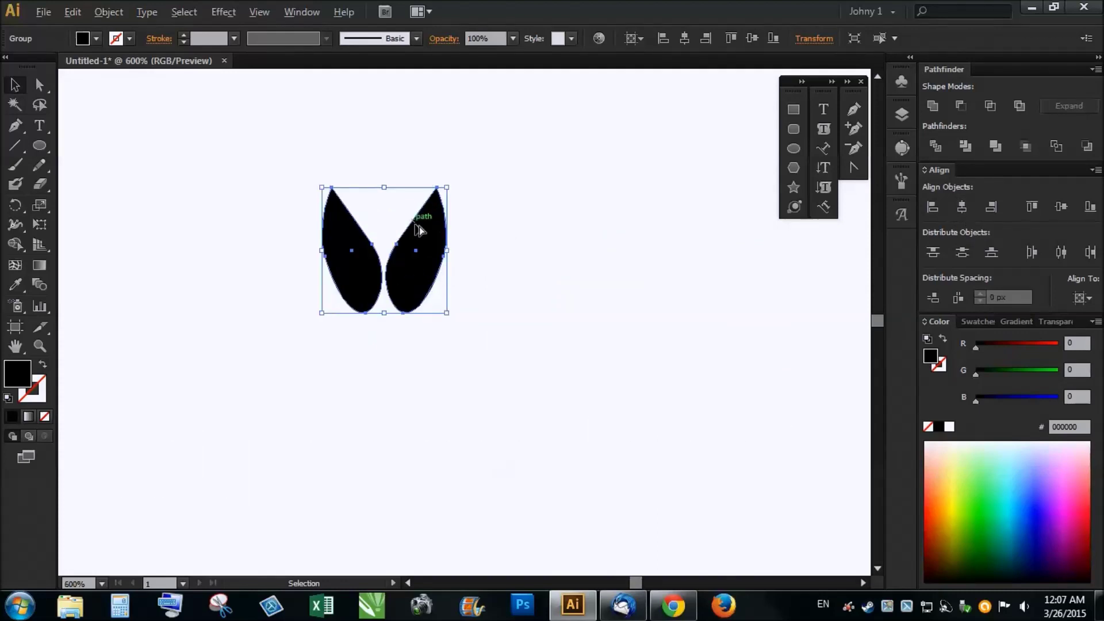
pyautogui.scroll(1, 421, 233)
pyautogui.scroll(-1, 412, 180)
# Step: Stack smaller copies of the leaf pair upward above the original
pyautogui.moveTo(430, 341); pyautogui.dragTo(425, 241)
pyautogui.moveTo(465, 160); pyautogui.dragTo(454, 183)
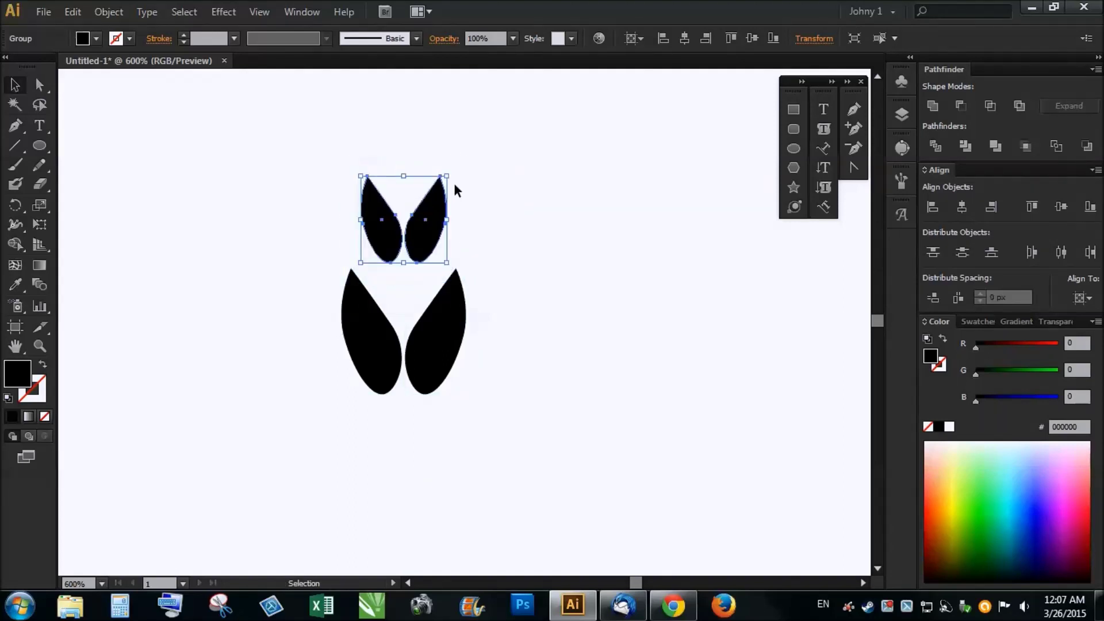
pyautogui.moveTo(447, 176); pyautogui.dragTo(441, 211)
pyautogui.hotkey('ctrl', '+')
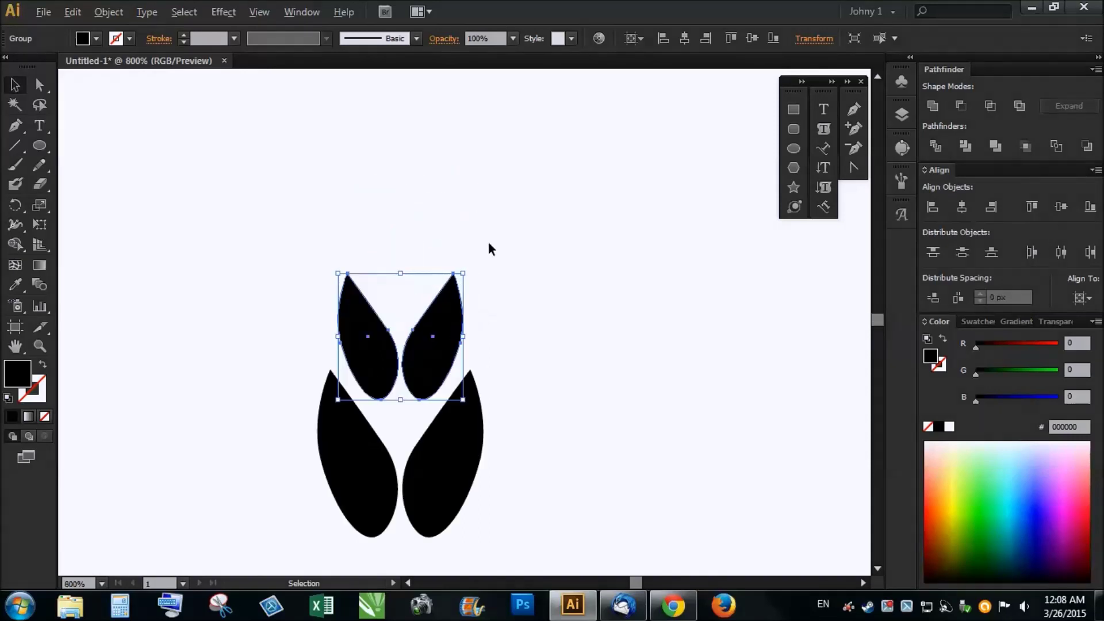
pyautogui.moveTo(439, 358)
pyautogui.mouseDown()
pyautogui.moveTo(422, 304)
pyautogui.moveTo(468, 187)
pyautogui.moveTo(451, 174)
pyautogui.mouseUp()
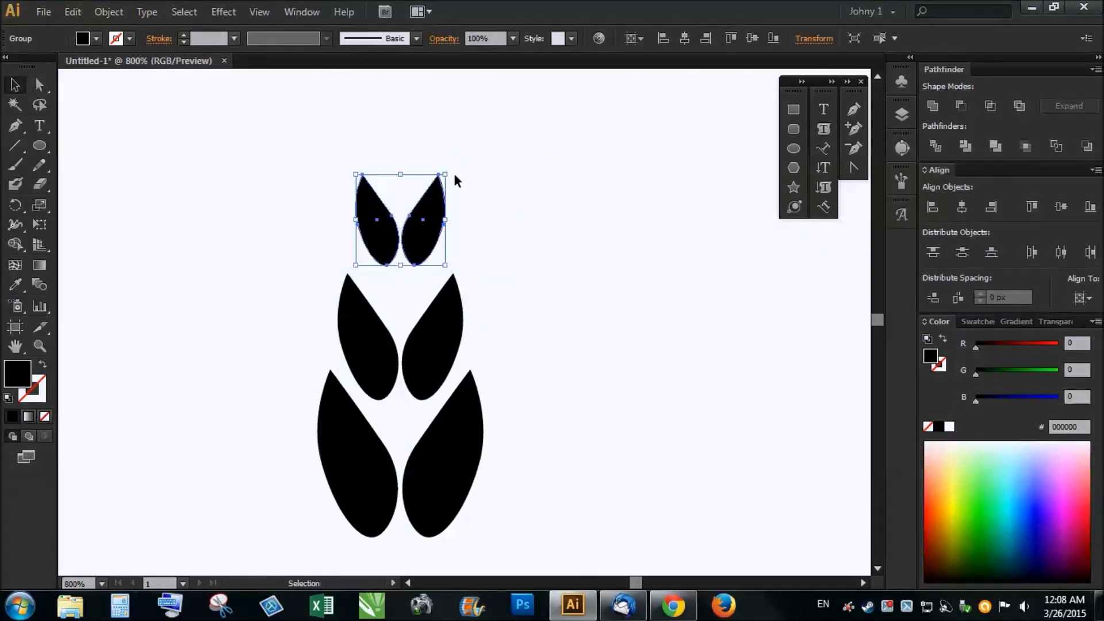
pyautogui.press('Down')
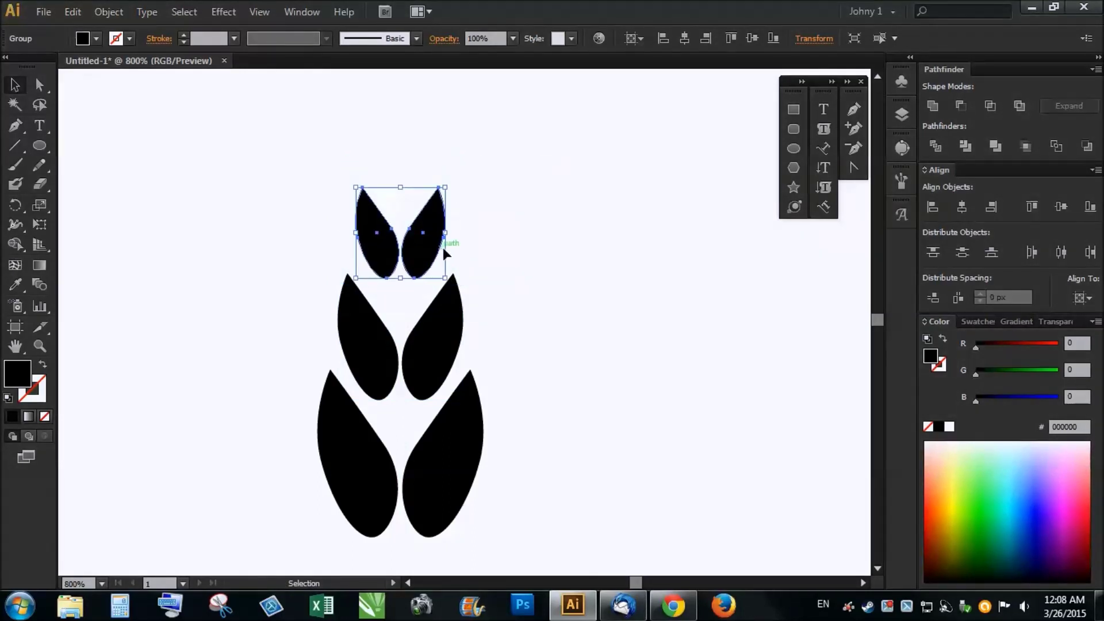
pyautogui.scroll(-3, 409, 105)
pyautogui.scroll(3, 409, 84)
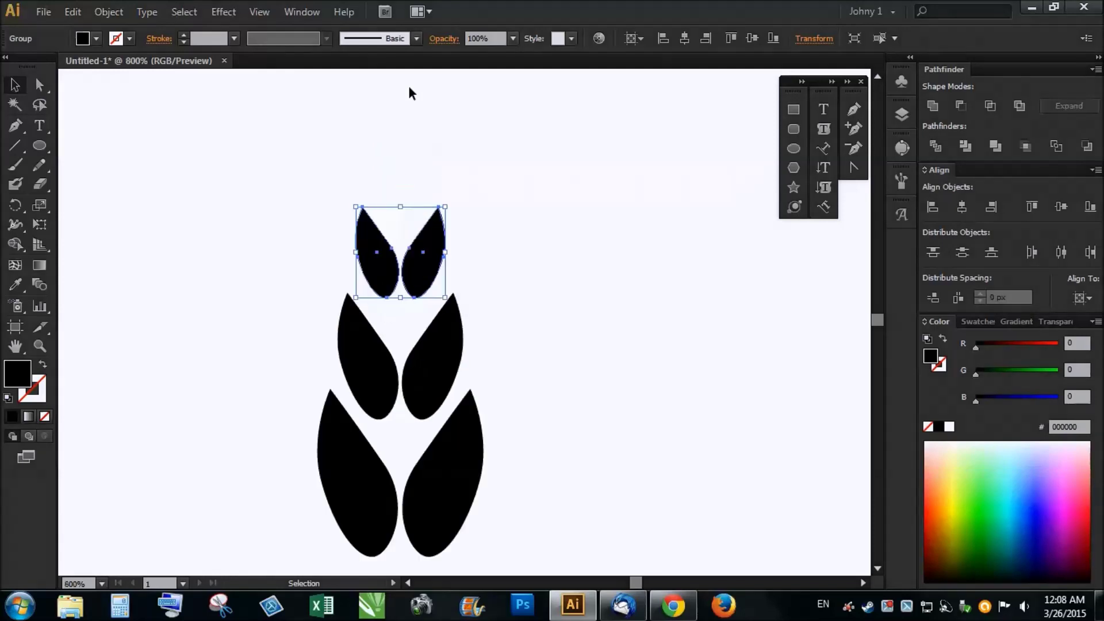
pyautogui.scroll(1, 397, 132)
# Step: Add another, smaller leaf-pair copy higher up and tuck it down closer
pyautogui.moveTo(443, 334); pyautogui.dragTo(432, 201)
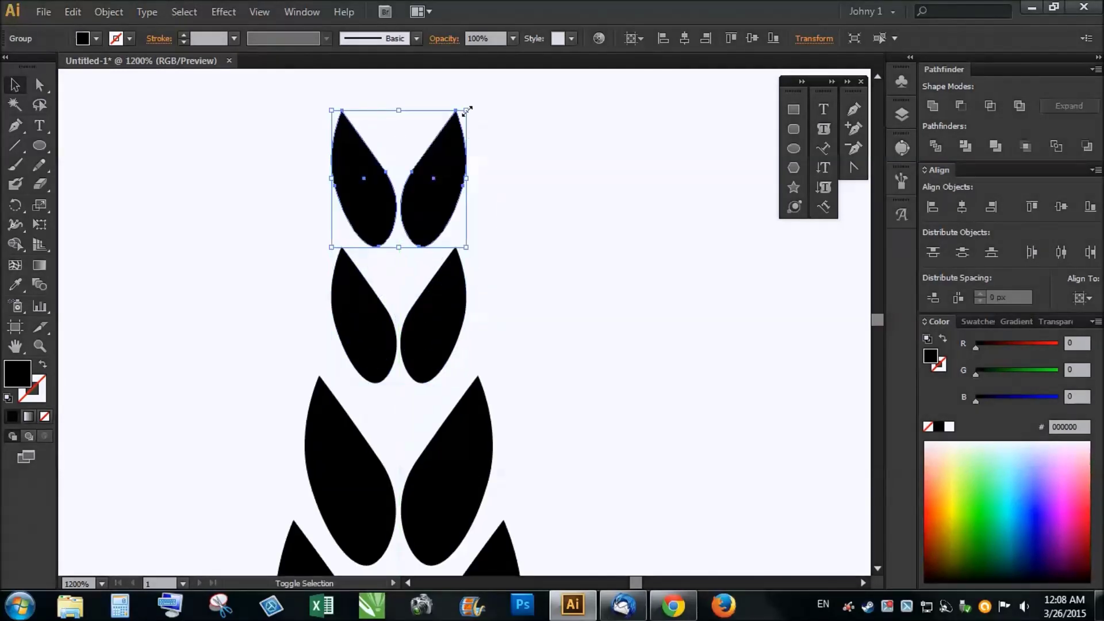
pyautogui.keyDown('alt'); pyautogui.keyDown('shift'); pyautogui.moveTo(467, 110); pyautogui.dragTo(444, 131); pyautogui.keyUp('shift'); pyautogui.keyUp('alt')
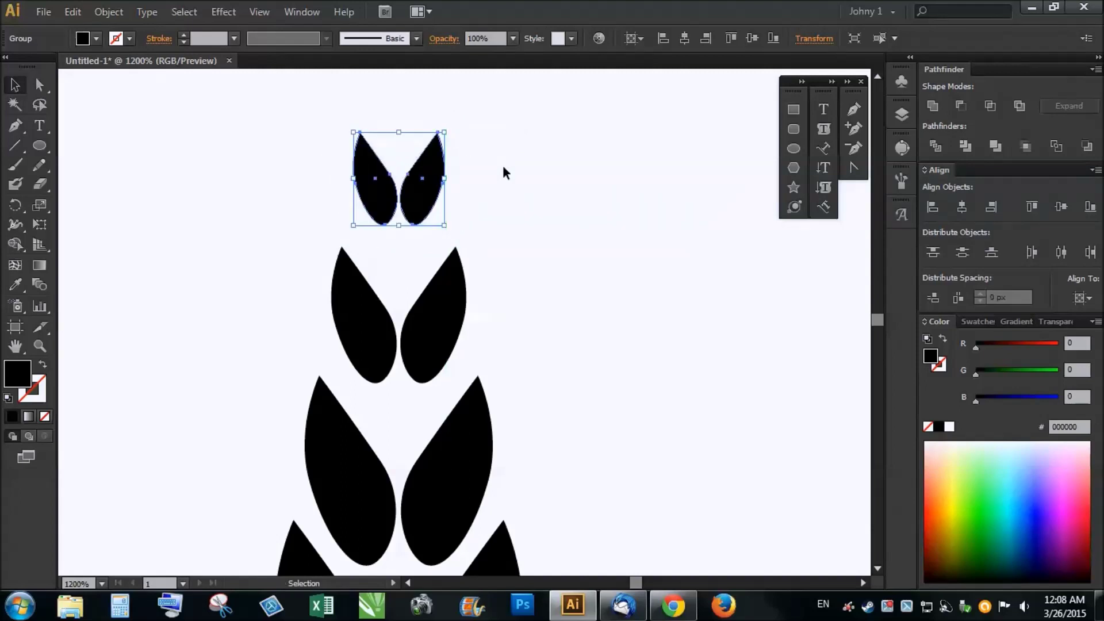
pyautogui.scroll(-3, 504, 170)
pyautogui.scroll(3, 488, 150)
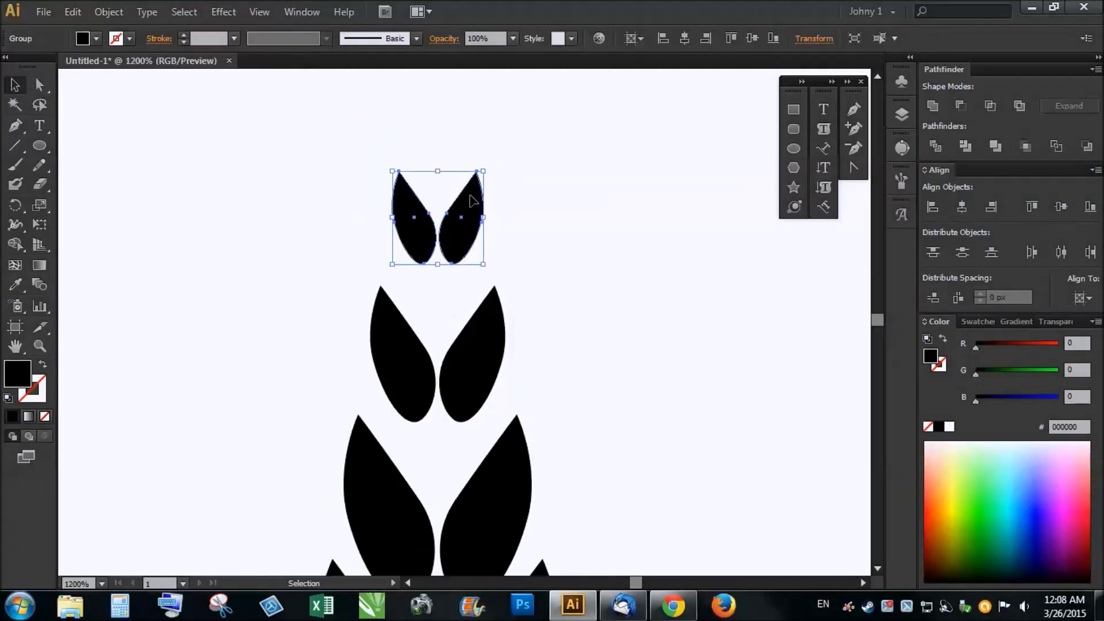
pyautogui.moveTo(471, 199)
pyautogui.mouseDown()
pyautogui.moveTo(472, 218)
pyautogui.moveTo(492, 183)
pyautogui.mouseUp()
pyautogui.click(560, 207)
pyautogui.scroll(-3, 558, 196)
pyautogui.scroll(3, 536, 191)
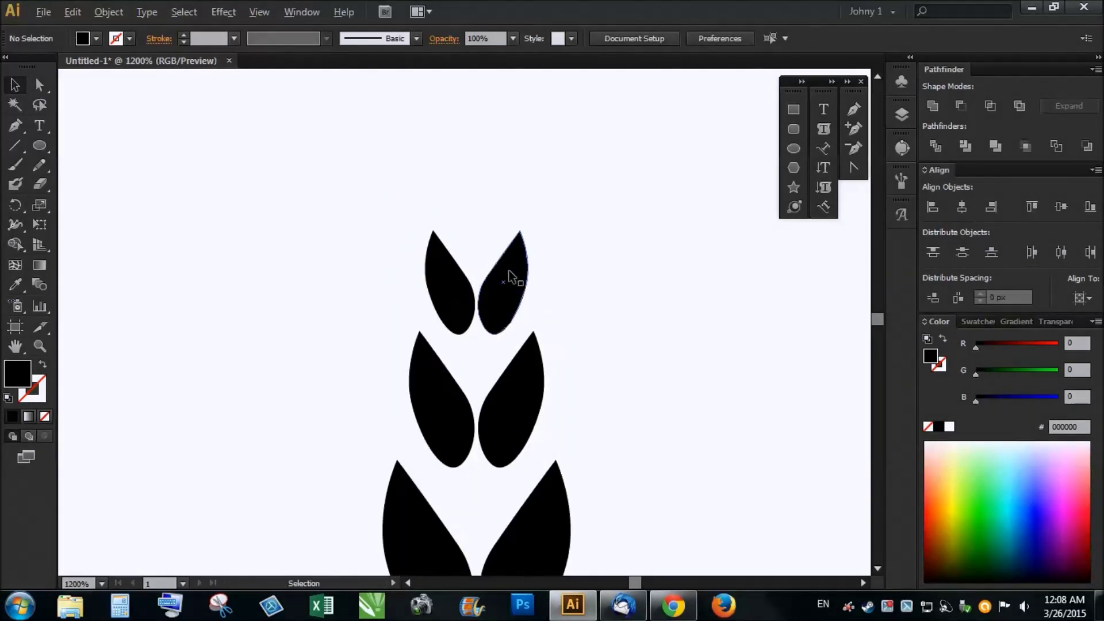
pyautogui.scroll(-3, 509, 275)
pyautogui.scroll(2, 515, 248)
# Step: Copy the top leaf pair straight upward and draw a small ellipse above it
pyautogui.keyDown('alt'); pyautogui.keyDown('shift'); pyautogui.moveTo(509, 272); pyautogui.dragTo(502, 201); pyautogui.keyUp('shift'); pyautogui.keyUp('alt')
pyautogui.scroll(-3, 540, 209)
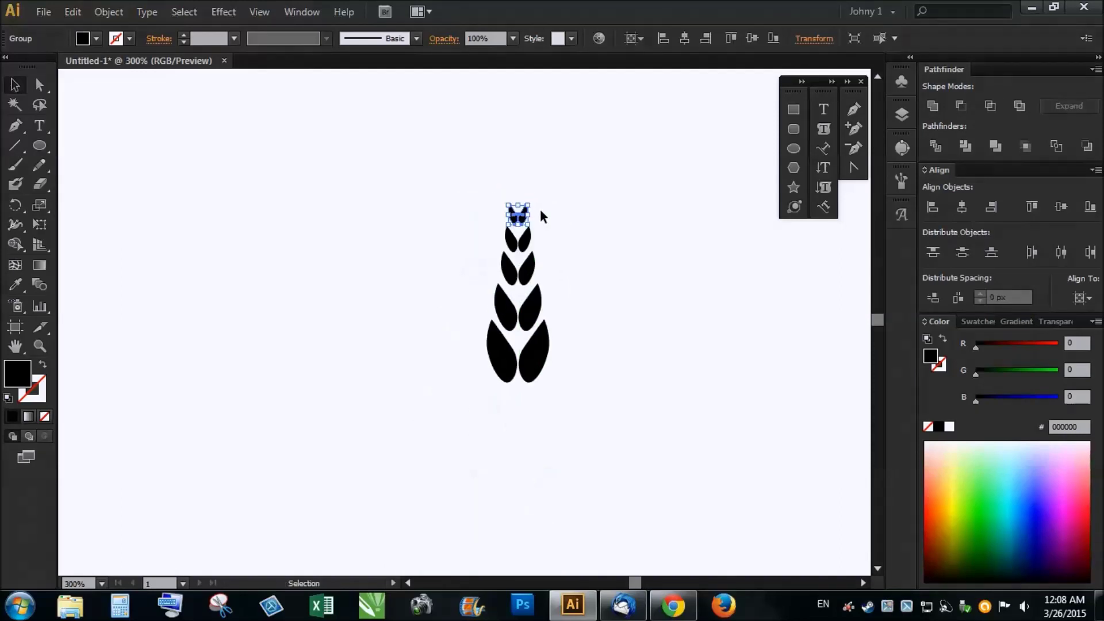
pyautogui.click(540, 209)
pyautogui.scroll(1, 540, 209)
pyautogui.scroll(2, 533, 184)
pyautogui.scroll(2, 512, 198)
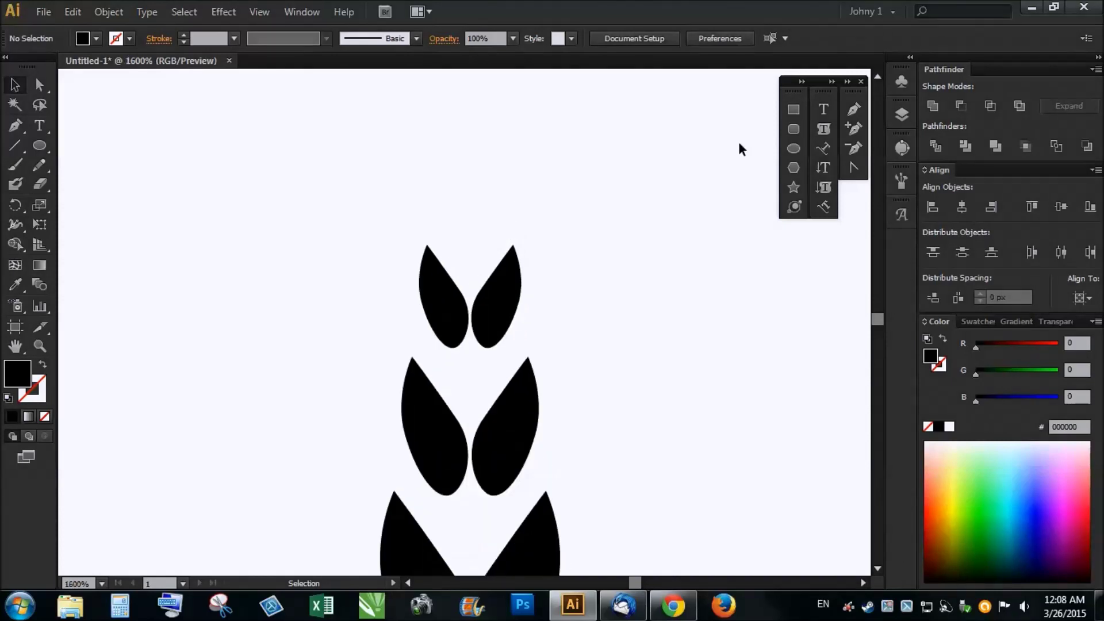
pyautogui.click(794, 149)
pyautogui.moveTo(481, 158)
pyautogui.mouseDown()
pyautogui.moveTo(467, 228)
pyautogui.moveTo(440, 252)
pyautogui.mouseUp()
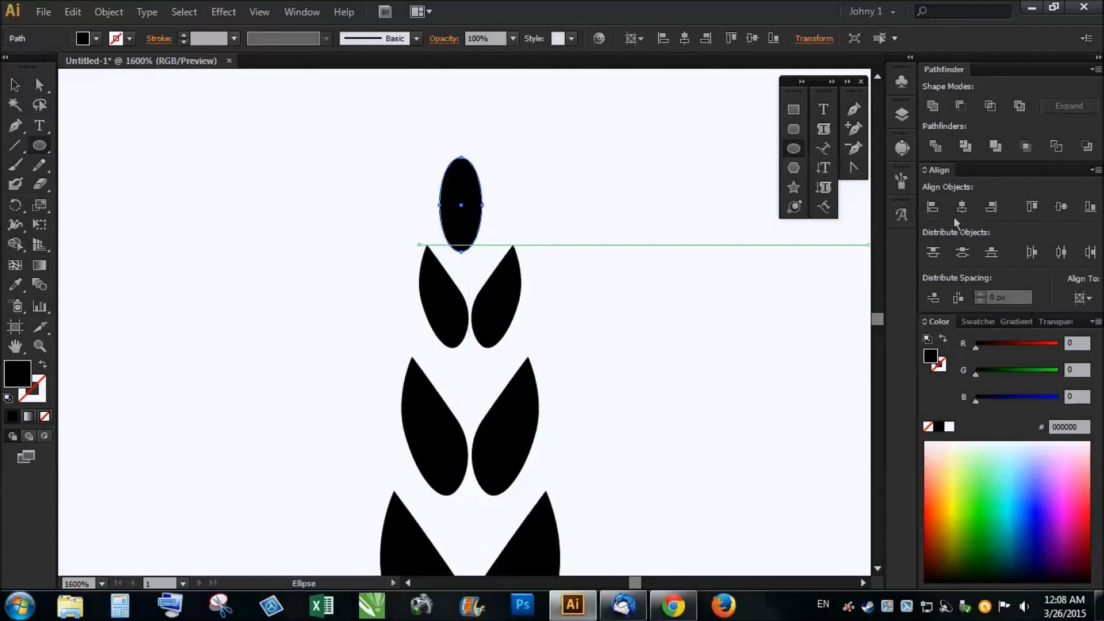
# Step: Make the small ellipse's top anchor a sharp corner and raise its bottom anchor slightly
pyautogui.scroll(1, 450, 147)
pyautogui.click(40, 86)
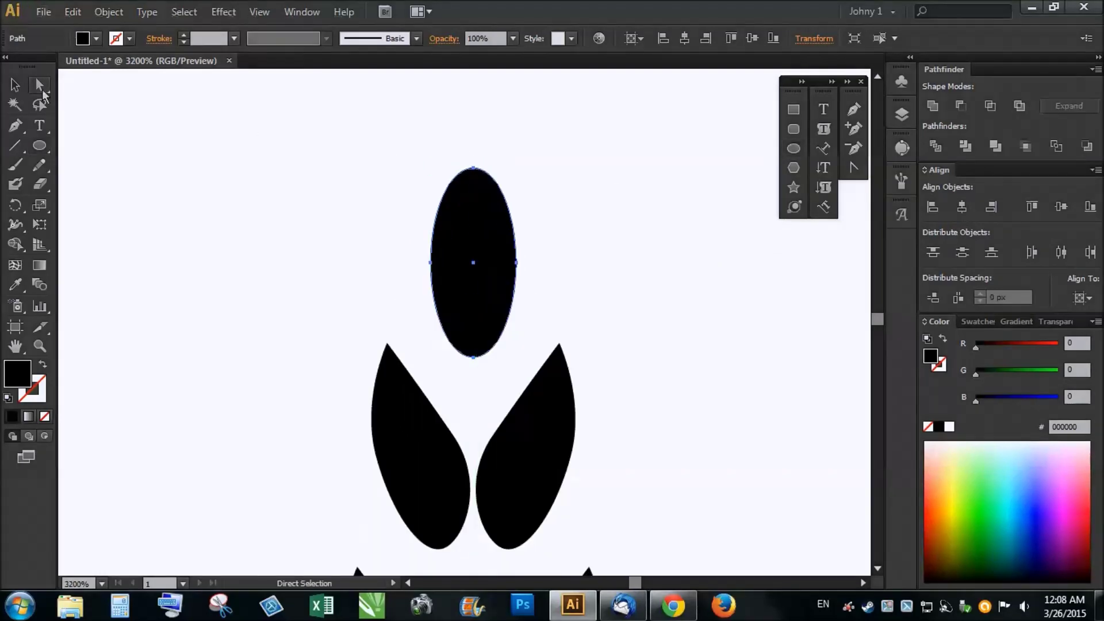
pyautogui.click(473, 168)
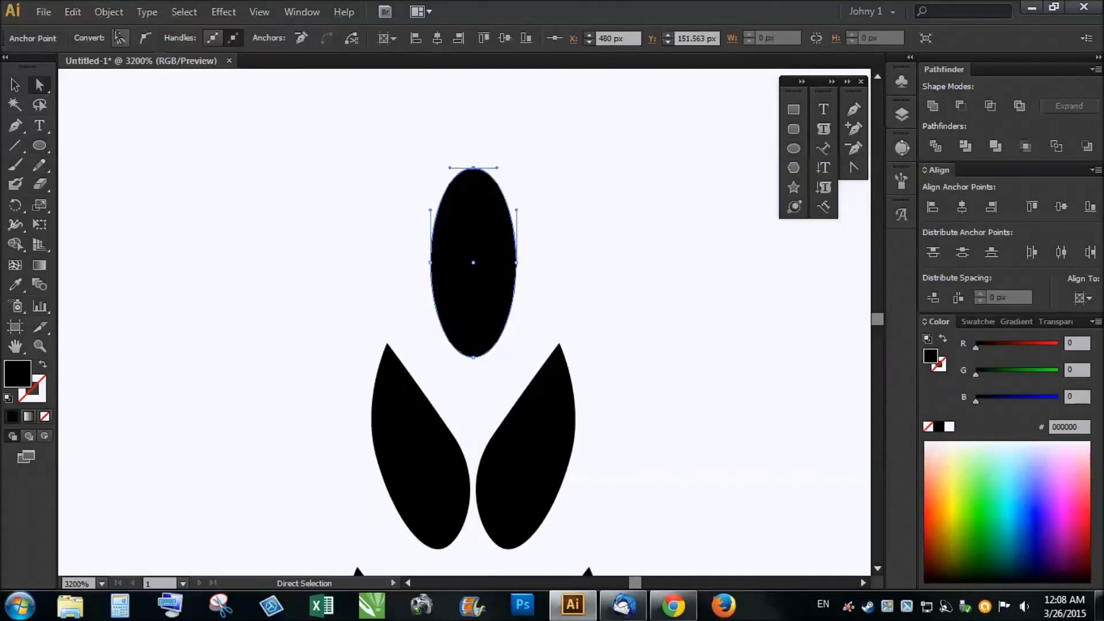
pyautogui.click(119, 37)
pyautogui.click(474, 357)
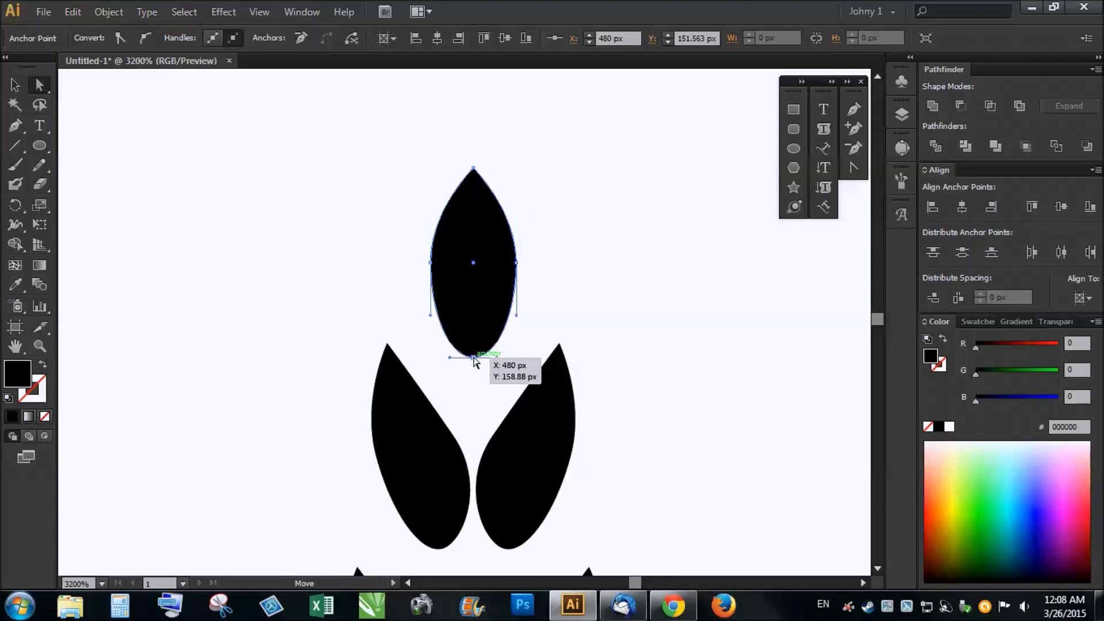
pyautogui.press('Up')
# Step: Nudge the finished teardrop grain into place atop the wheat ear
pyautogui.click(15, 84)
pyautogui.click(230, 230)
pyautogui.click(482, 258)
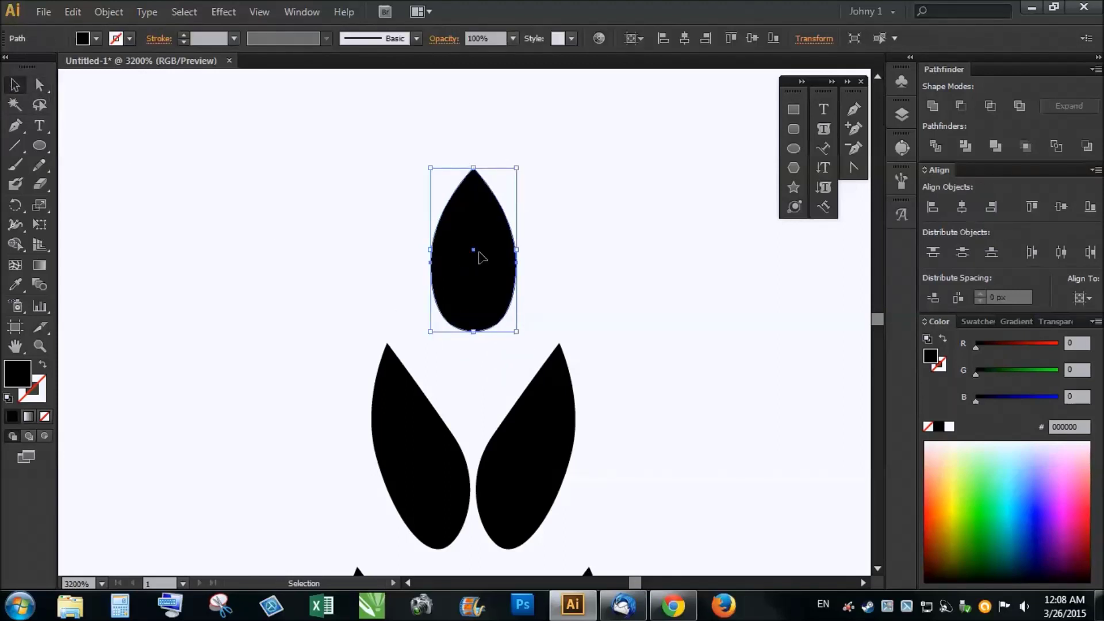
pyautogui.press('Down')
pyautogui.press('Down')
pyautogui.press('Up')
pyautogui.click(619, 253)
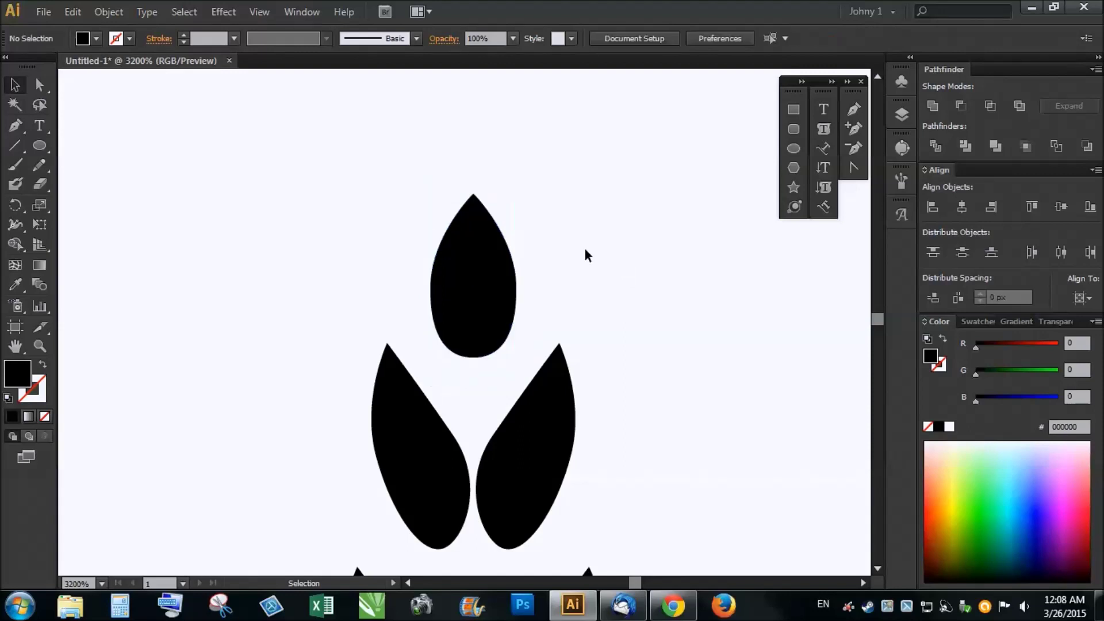
# Step: Select all the wheat-ear shapes and group them
pyautogui.scroll(-3, 585, 254)
pyautogui.scroll(-2, 523, 273)
pyautogui.scroll(-1, 492, 343)
pyautogui.moveTo(316, 199); pyautogui.dragTo(630, 454)
pyautogui.rightClick(479, 378)
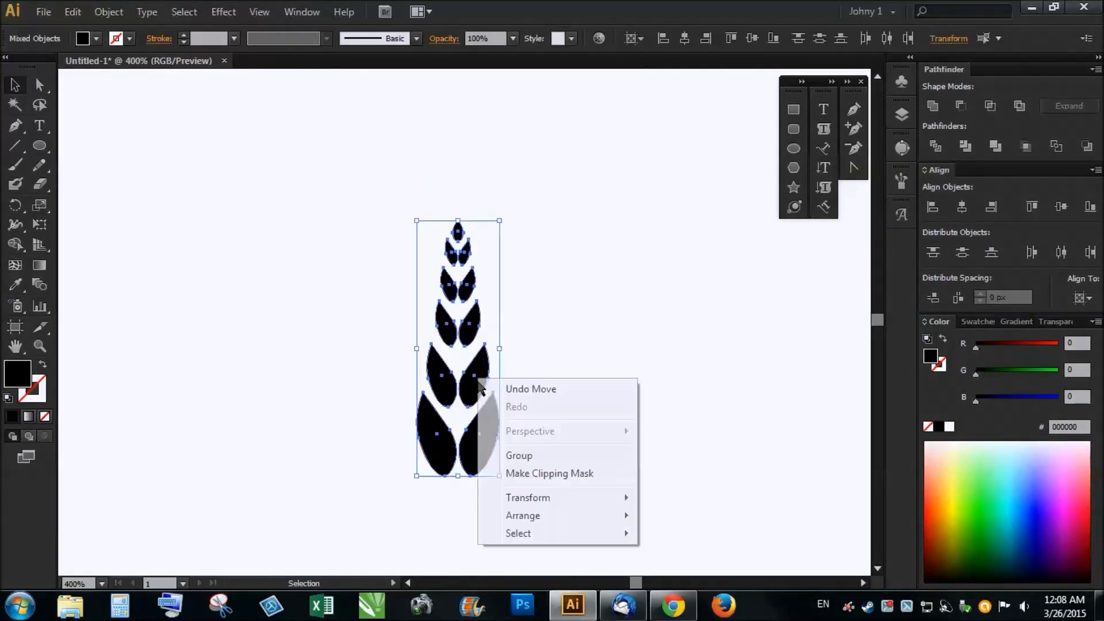
pyautogui.click(530, 454)
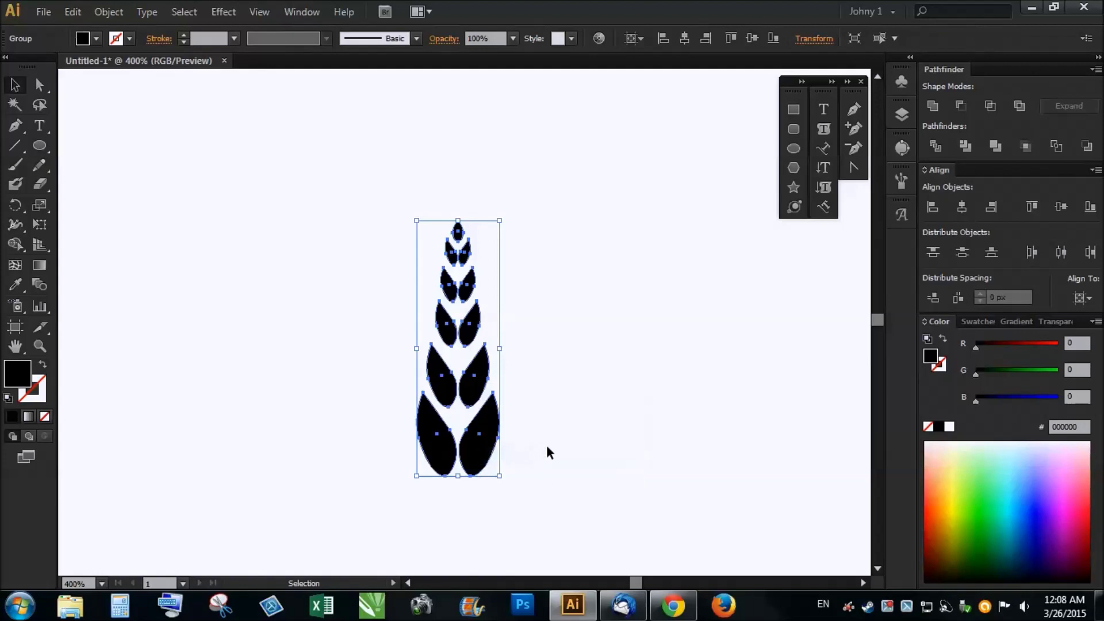
# Step: Save the wheat group as an Art Brush with bottom-to-top direction, then delete the original
pyautogui.click(901, 182)
pyautogui.moveTo(483, 284); pyautogui.dragTo(760, 231)
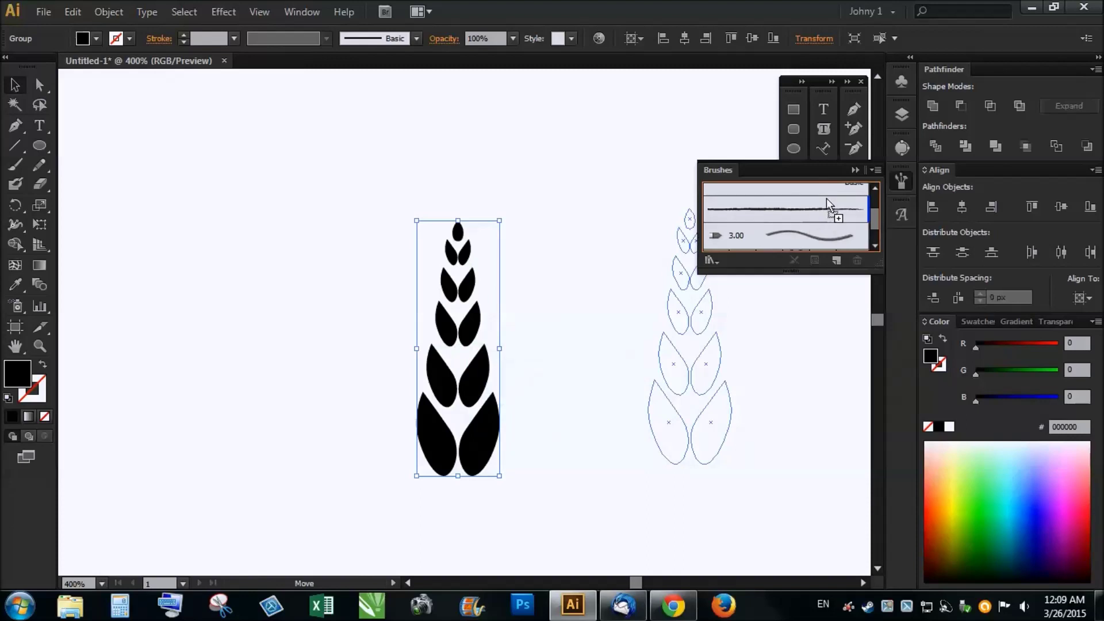
pyautogui.moveTo(827, 197); pyautogui.dragTo(824, 195)
pyautogui.click(467, 340)
pyautogui.click(533, 416)
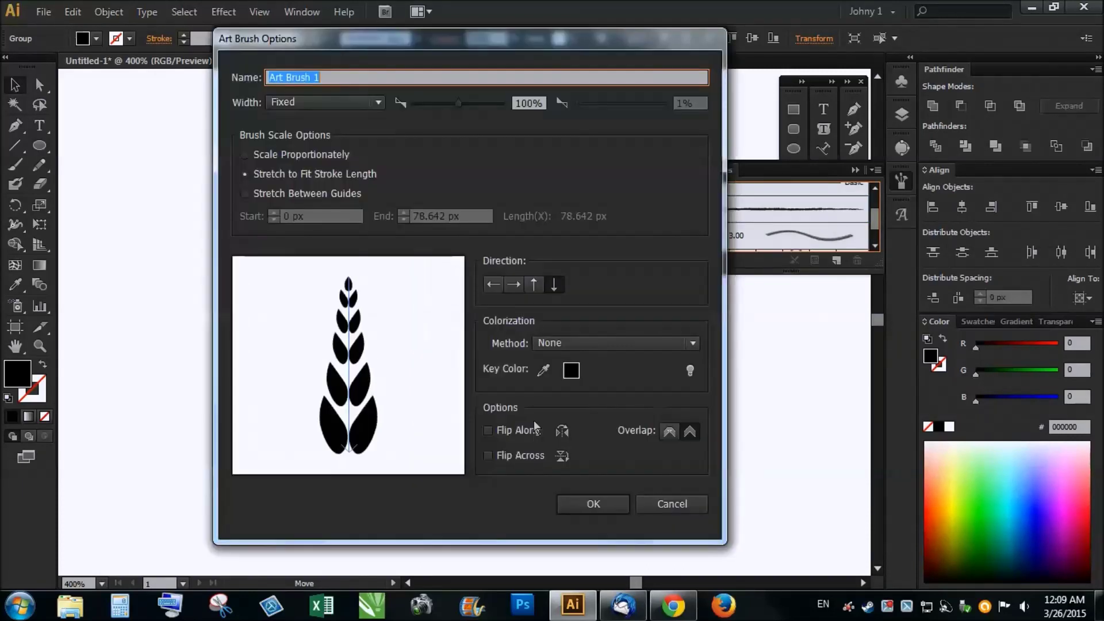
pyautogui.click(536, 284)
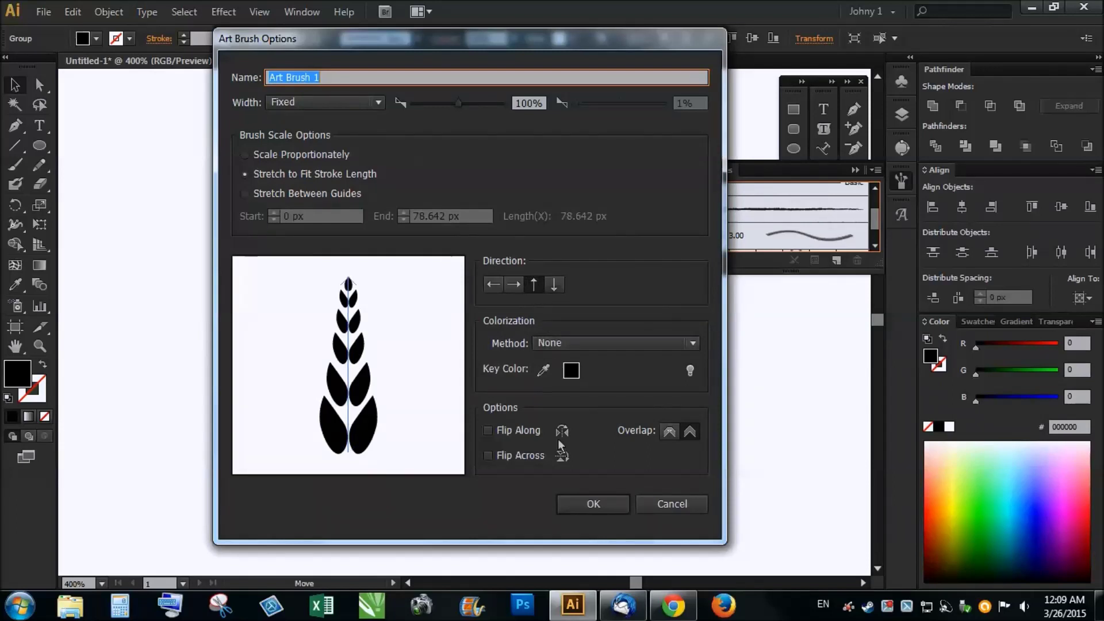
pyautogui.click(585, 506)
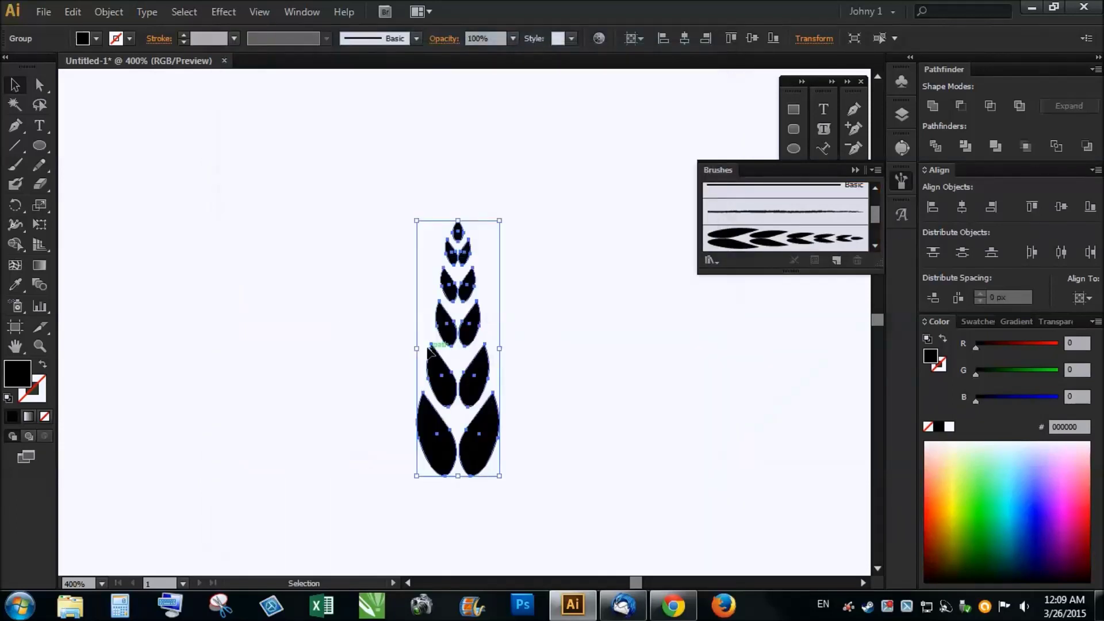
pyautogui.press('Delete')
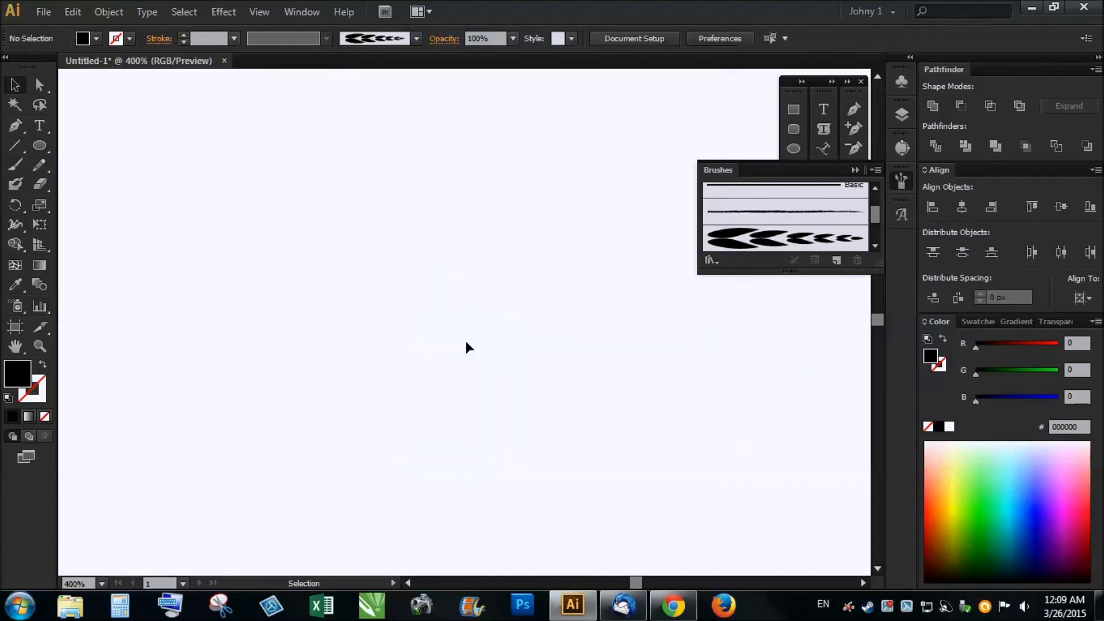
# Step: Undo the deletion to restore the wheat ear above Monsterwheat, then collapse the Brushes panel
pyautogui.hotkey('ctrl', '-')
pyautogui.hotkey('ctrl', '-')
pyautogui.hotkey('ctrl', '-')
pyautogui.scroll(1, 427, 466)
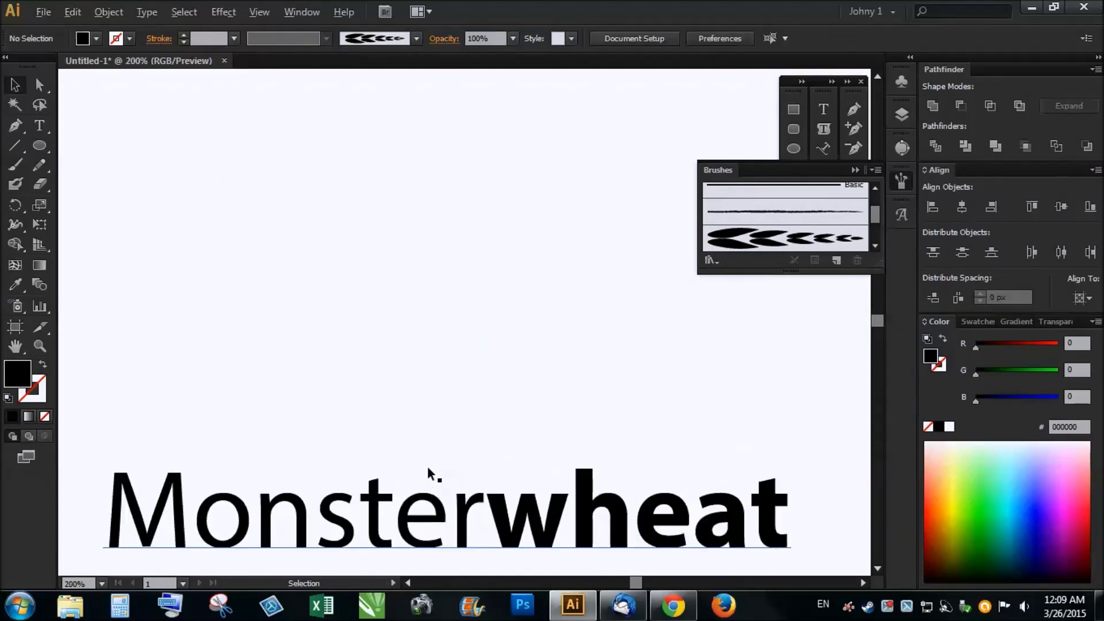
pyautogui.hotkey('ctrl', 'z')
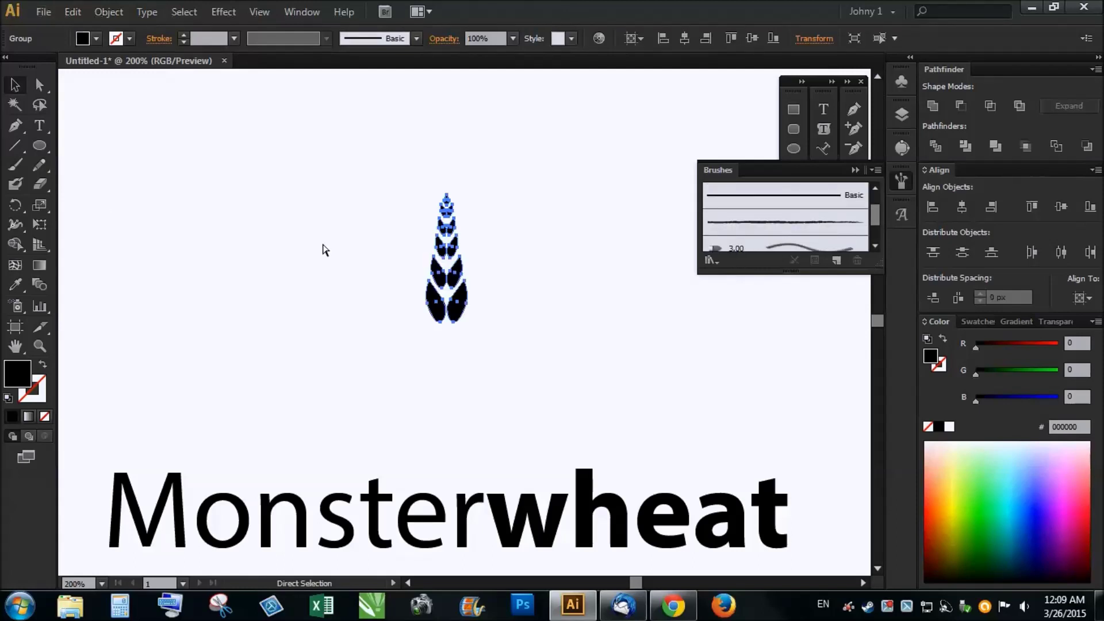
pyautogui.click(446, 200)
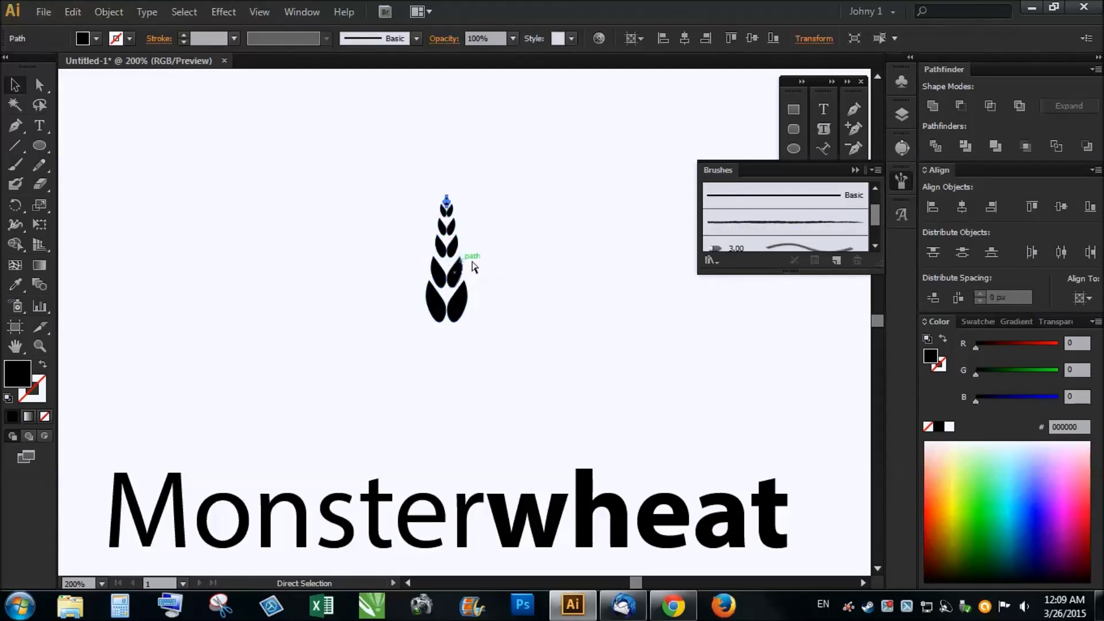
pyautogui.hotkey('ctrl', 'z')
pyautogui.hotkey('ctrl', 'z')
pyautogui.click(532, 273)
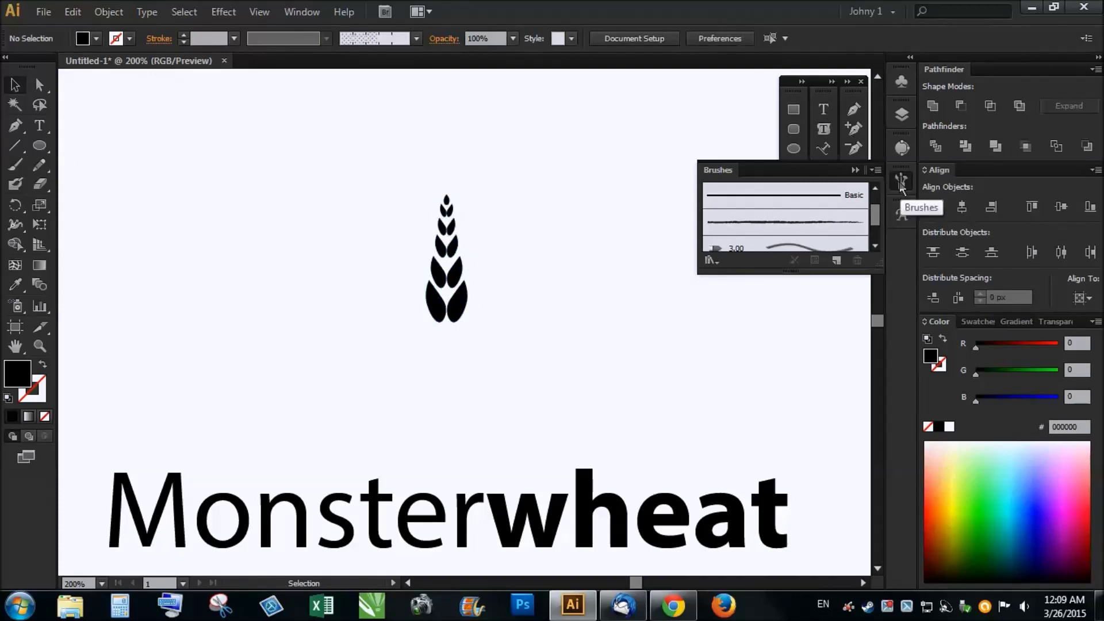
pyautogui.moveTo(877, 217); pyautogui.dragTo(878, 199)
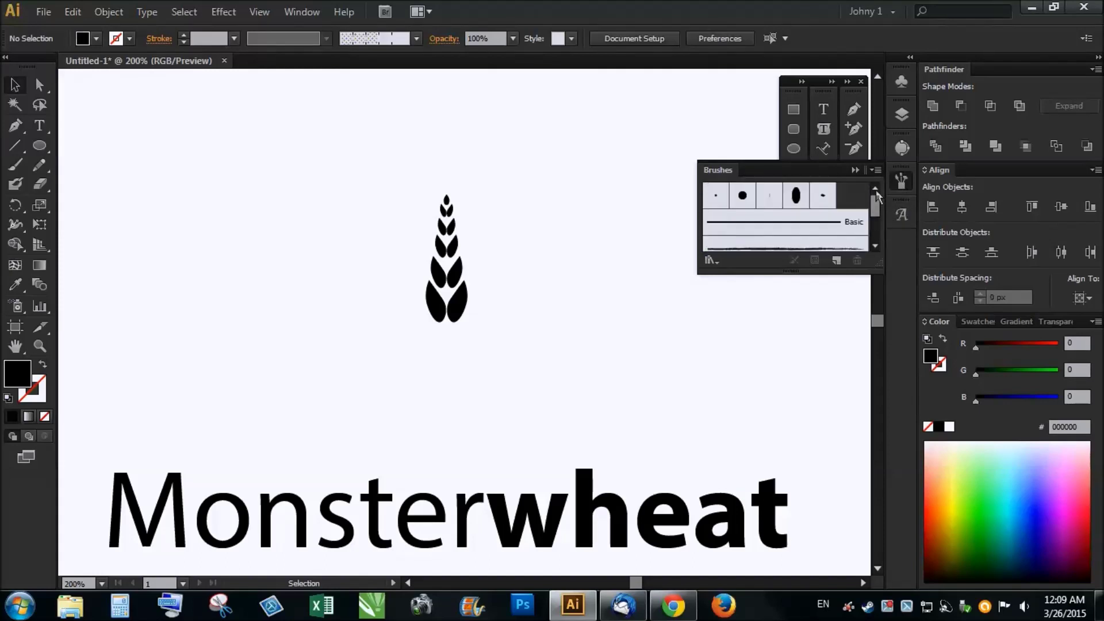
pyautogui.click(901, 179)
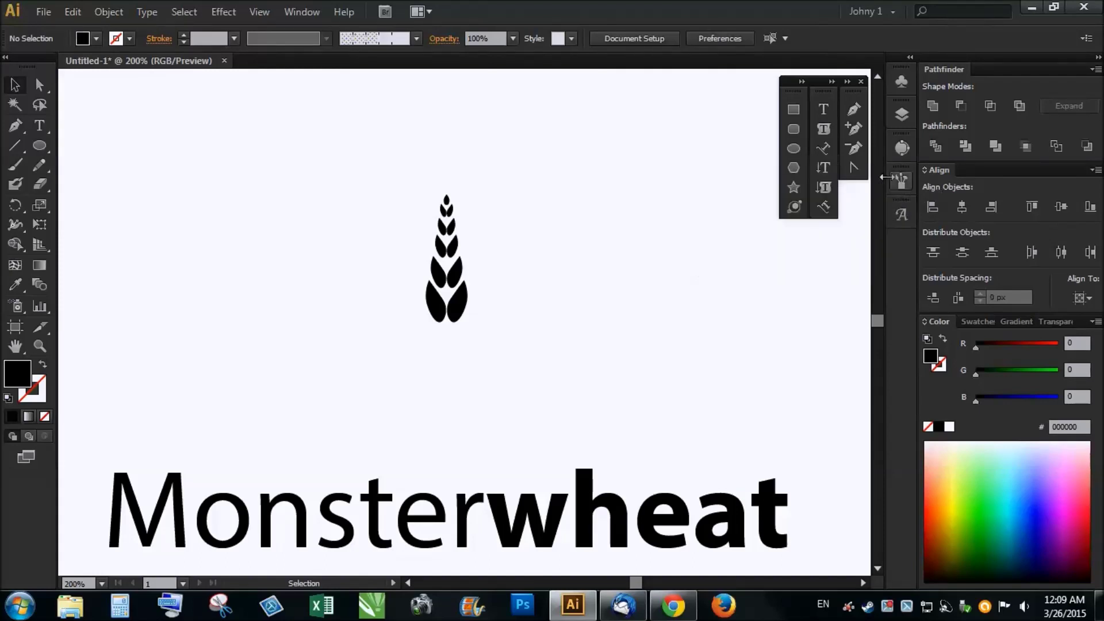
# Step: Draw a narrow stem rectangle below the wheat ear and adjust its height and width
pyautogui.click(794, 117)
pyautogui.hotkey('ctrl', '+')
pyautogui.hotkey('ctrl', '+')
pyautogui.hotkey('ctrl', '+')
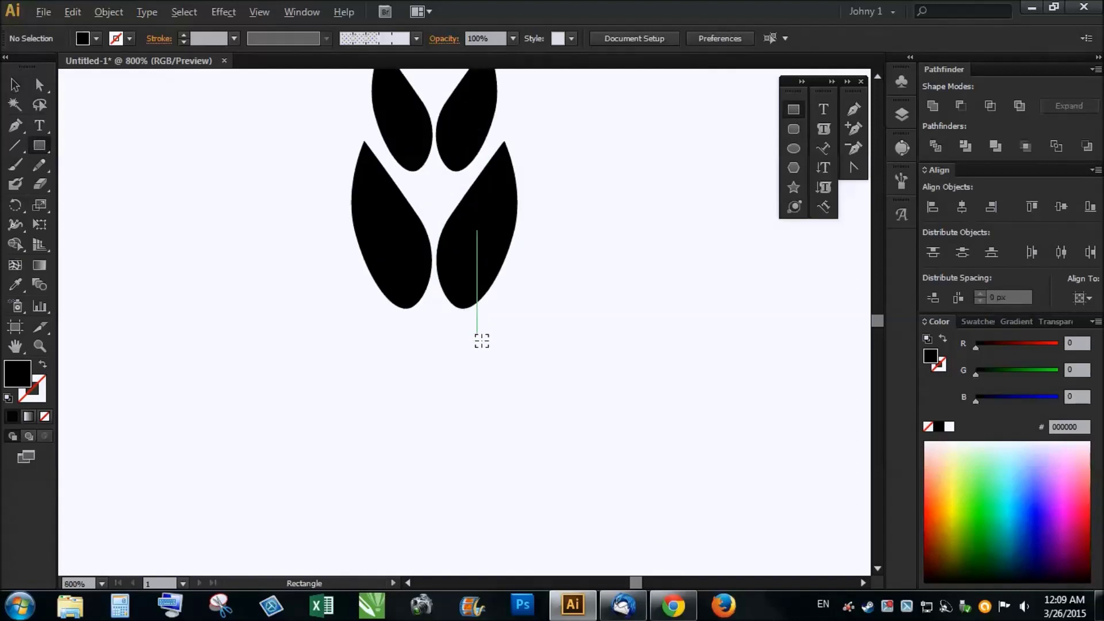
pyautogui.moveTo(419, 328); pyautogui.dragTo(448, 437)
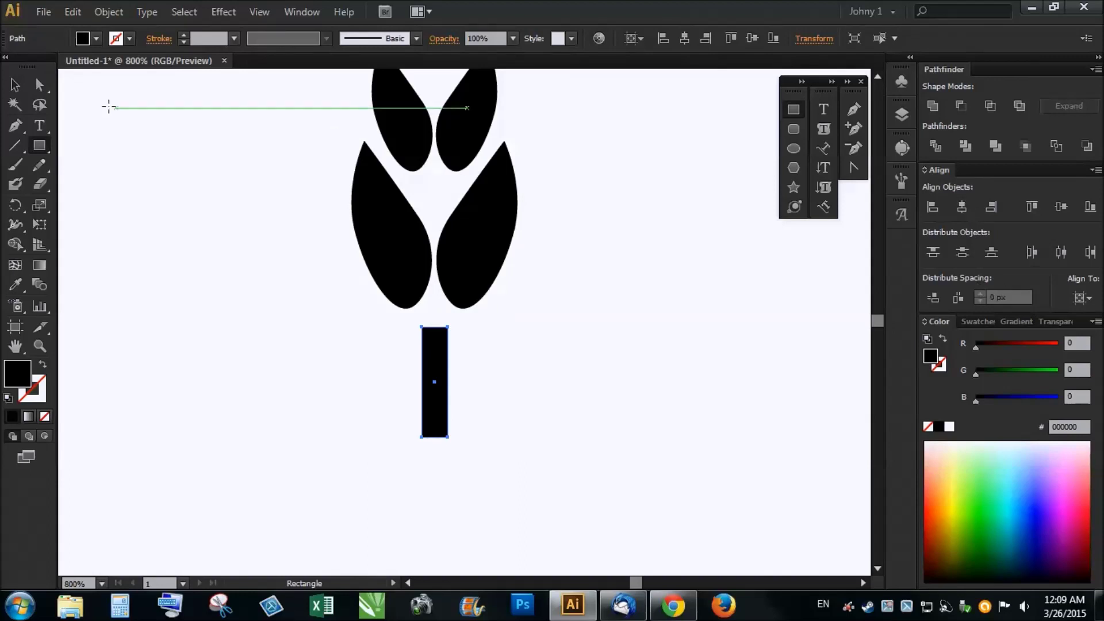
pyautogui.click(15, 84)
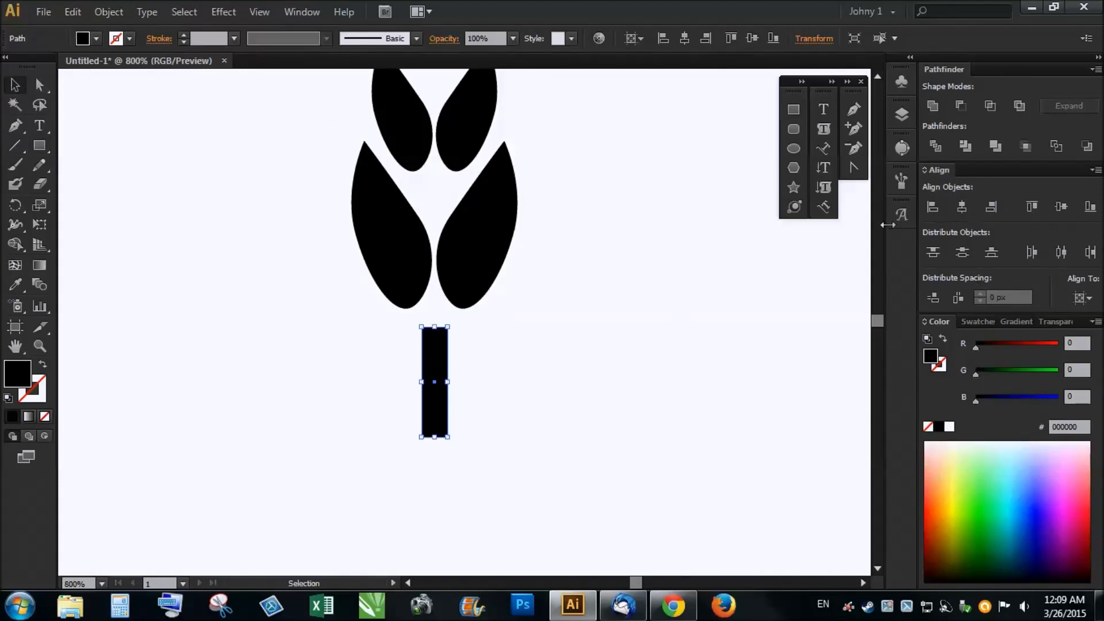
pyautogui.scroll(2, 397, 339)
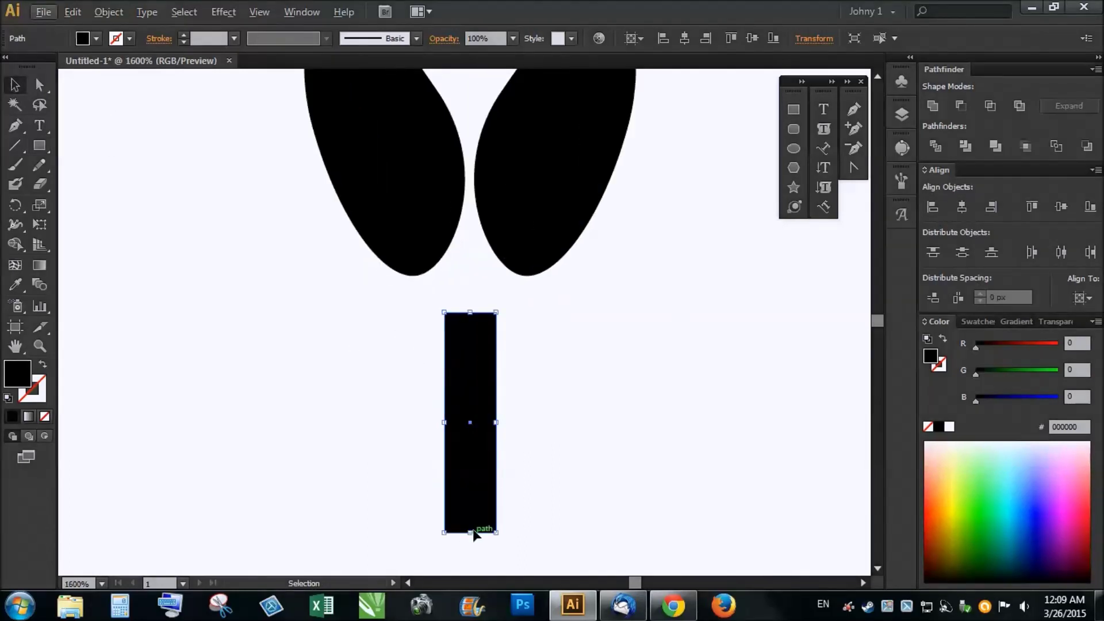
pyautogui.moveTo(469, 534); pyautogui.dragTo(470, 520)
pyautogui.moveTo(496, 417)
pyautogui.mouseDown()
pyautogui.moveTo(519, 418)
pyautogui.moveTo(509, 416)
pyautogui.mouseUp()
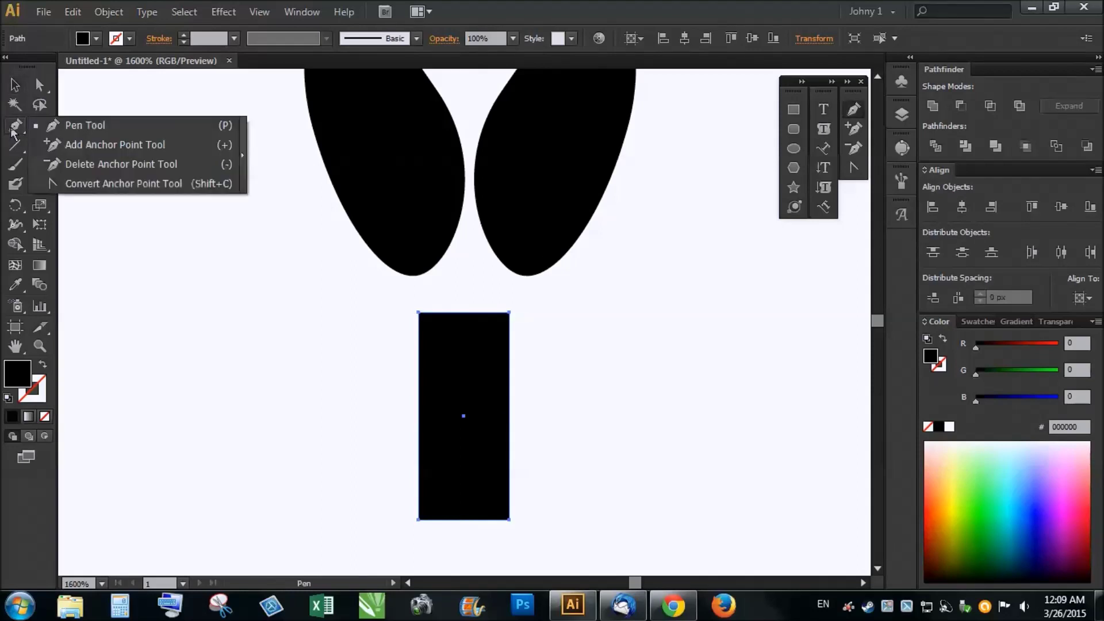
# Step: Add a centred anchor on the stem's top edge and push it down into a V notch
pyautogui.moveTo(20, 132); pyautogui.dragTo(76, 147)
pyautogui.scroll(1, 475, 293)
pyautogui.scroll(1, 469, 322)
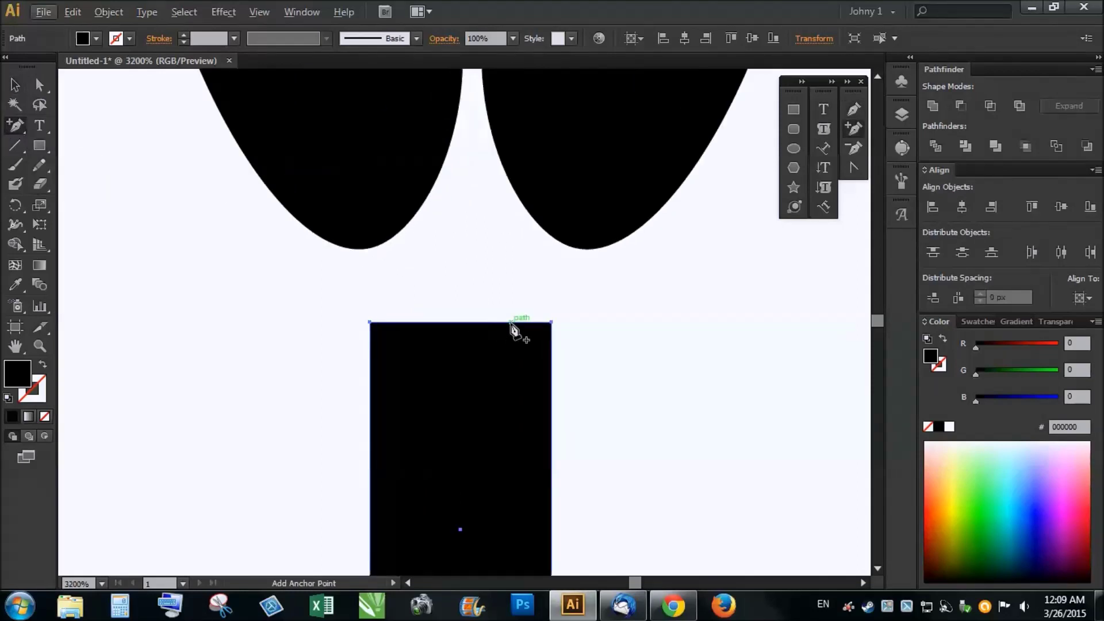
pyautogui.click(511, 322)
pyautogui.click(39, 84)
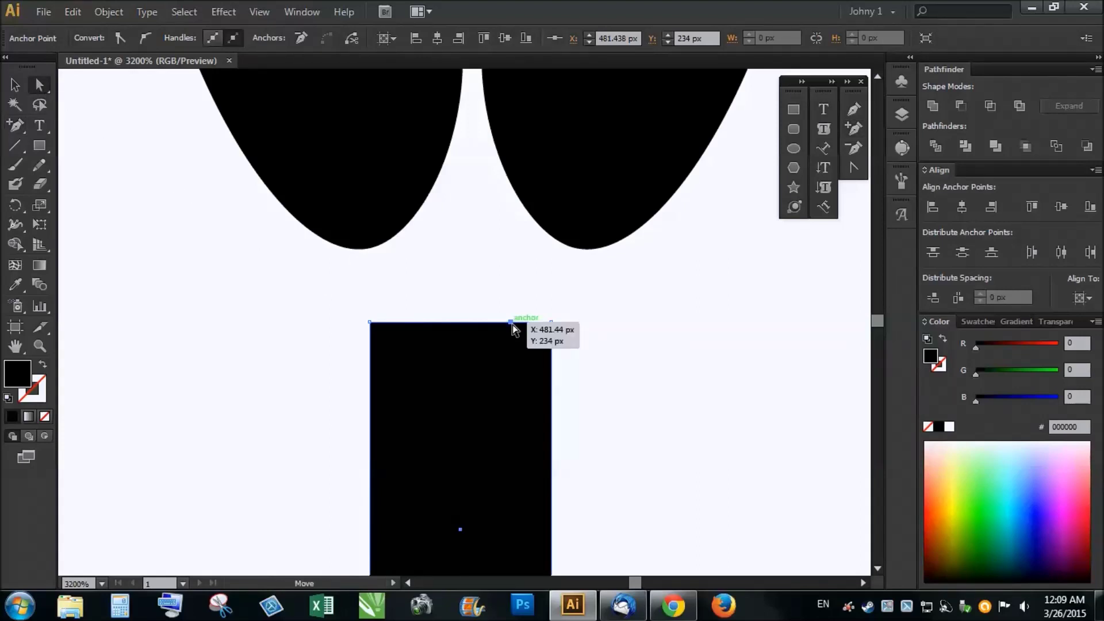
pyautogui.moveTo(511, 322); pyautogui.dragTo(460, 322)
pyautogui.press('Down')
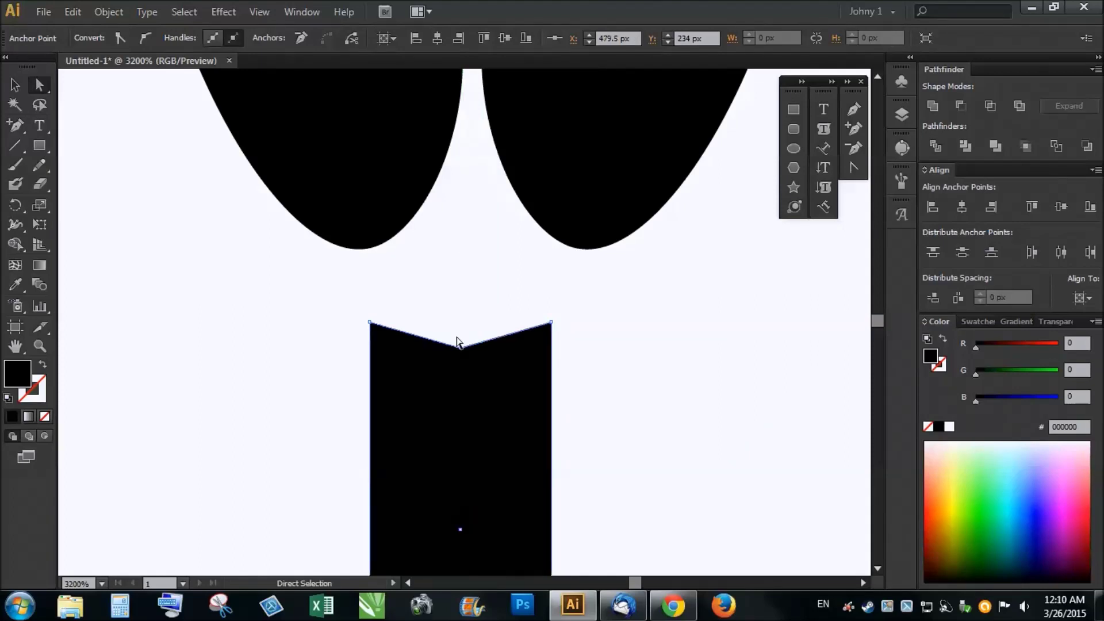
pyautogui.press('Down')
pyautogui.press('Down')
pyautogui.press('Down')
pyautogui.press('Down')
pyautogui.press('Down')
pyautogui.press('Down')
pyautogui.press('Down')
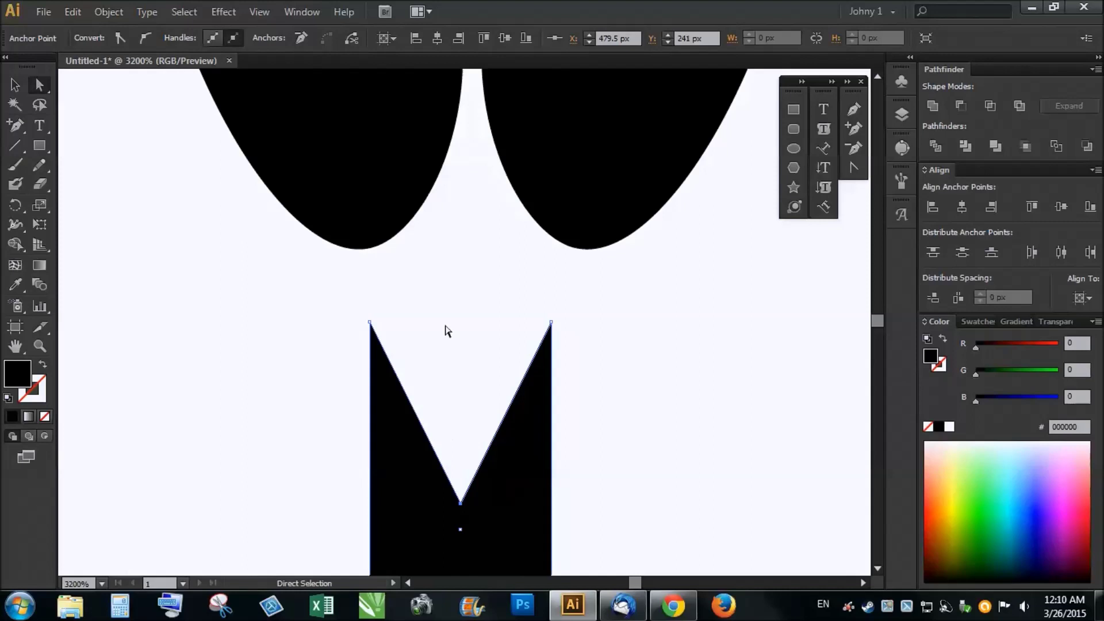
pyautogui.scroll(-2, 443, 314)
pyautogui.scroll(-1, 460, 308)
pyautogui.scroll(1, 483, 320)
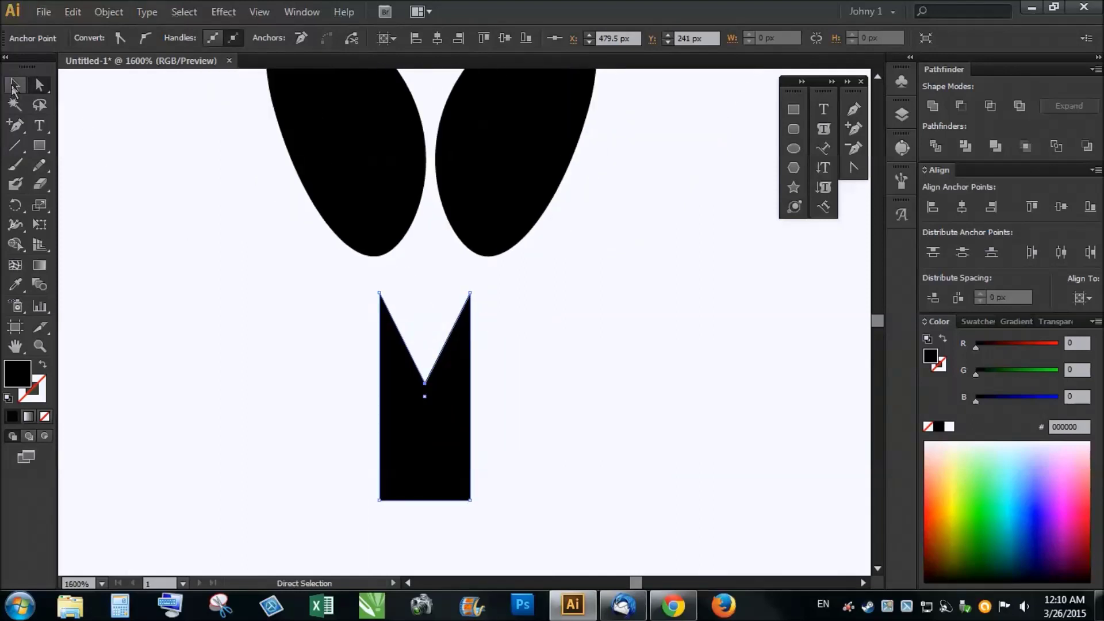
# Step: Shrink the notched stem narrower and shorter
pyautogui.click(14, 86)
pyautogui.scroll(-1, 522, 340)
pyautogui.scroll(1, 496, 353)
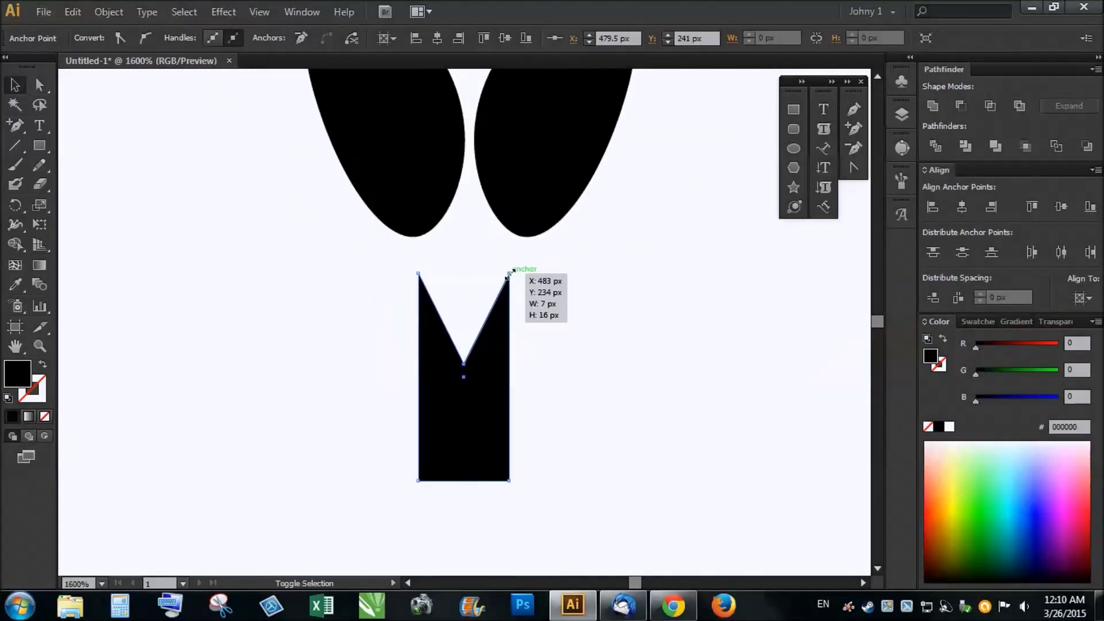
pyautogui.moveTo(508, 274); pyautogui.dragTo(497, 296)
pyautogui.hotkey('ctrl', 'z')
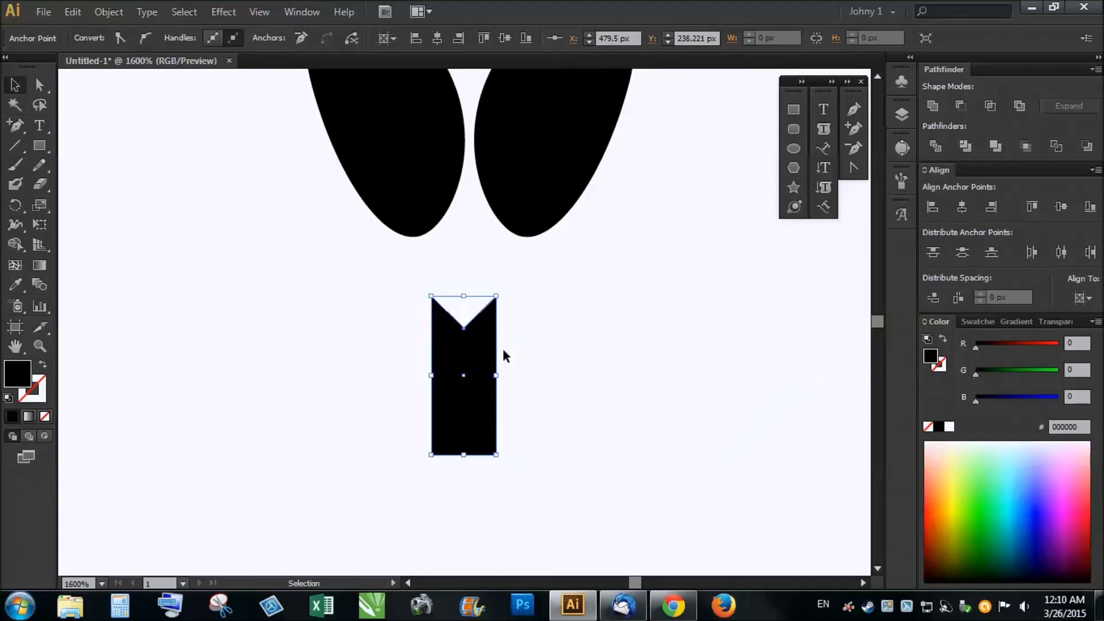
pyautogui.hotkey('ctrl', 'shift', 'z')
# Step: Nudge the notched stem up under the lowest grains and stretch it taller
pyautogui.click(532, 362)
pyautogui.click(433, 410)
pyautogui.press('v')
pyautogui.press('Up')
pyautogui.press('Up')
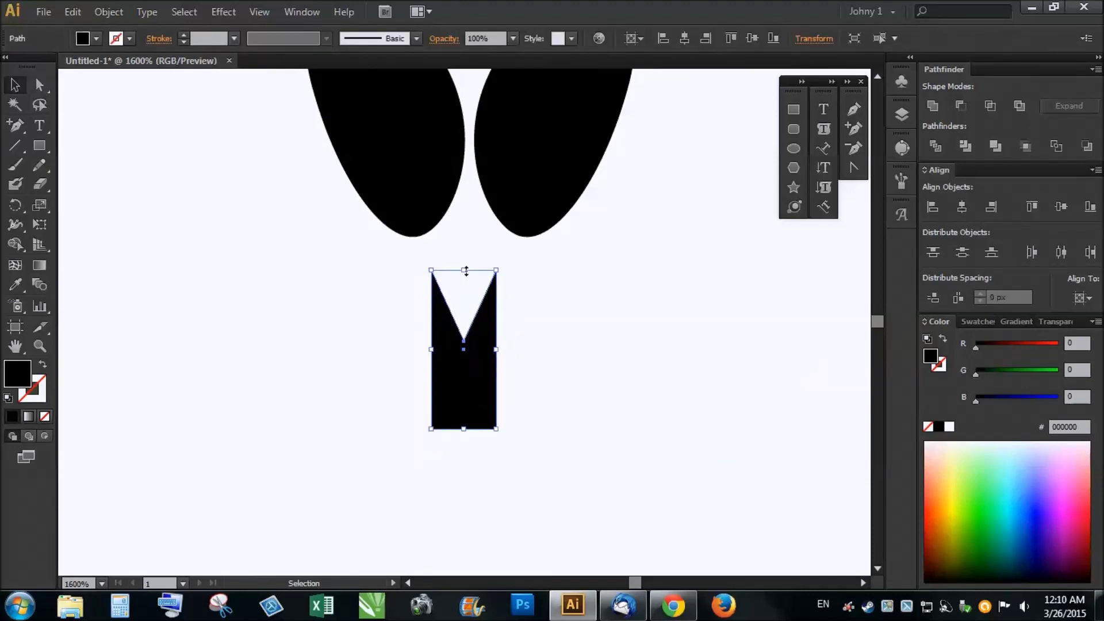
pyautogui.press('Up')
pyautogui.moveTo(463, 420); pyautogui.dragTo(462, 485)
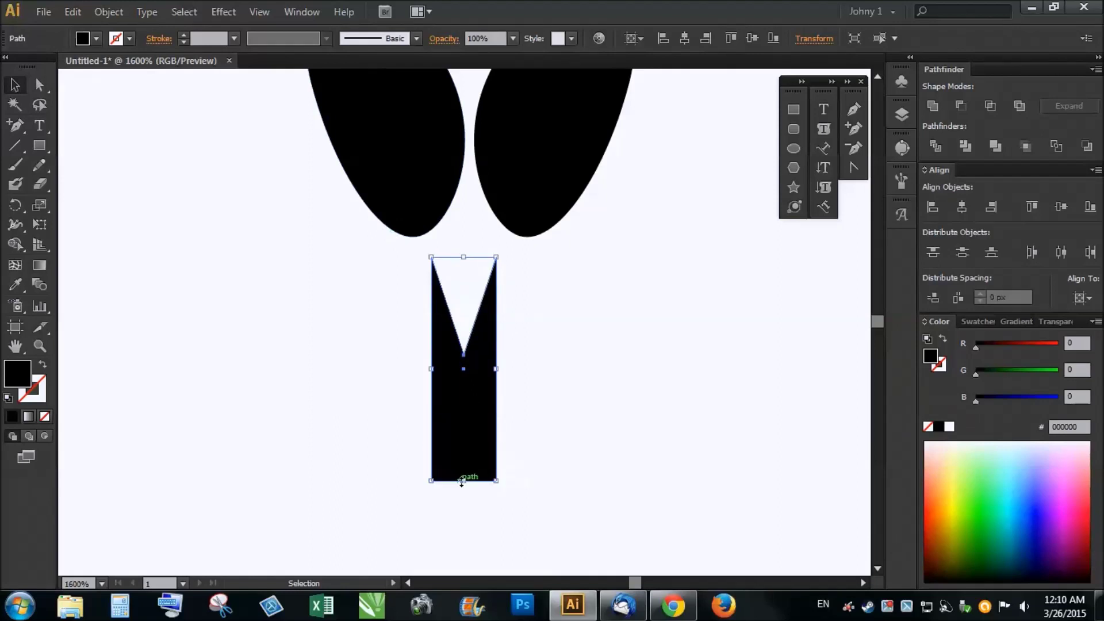
pyautogui.click(531, 352)
pyautogui.scroll(-4, 371, 367)
pyautogui.scroll(-2, 523, 403)
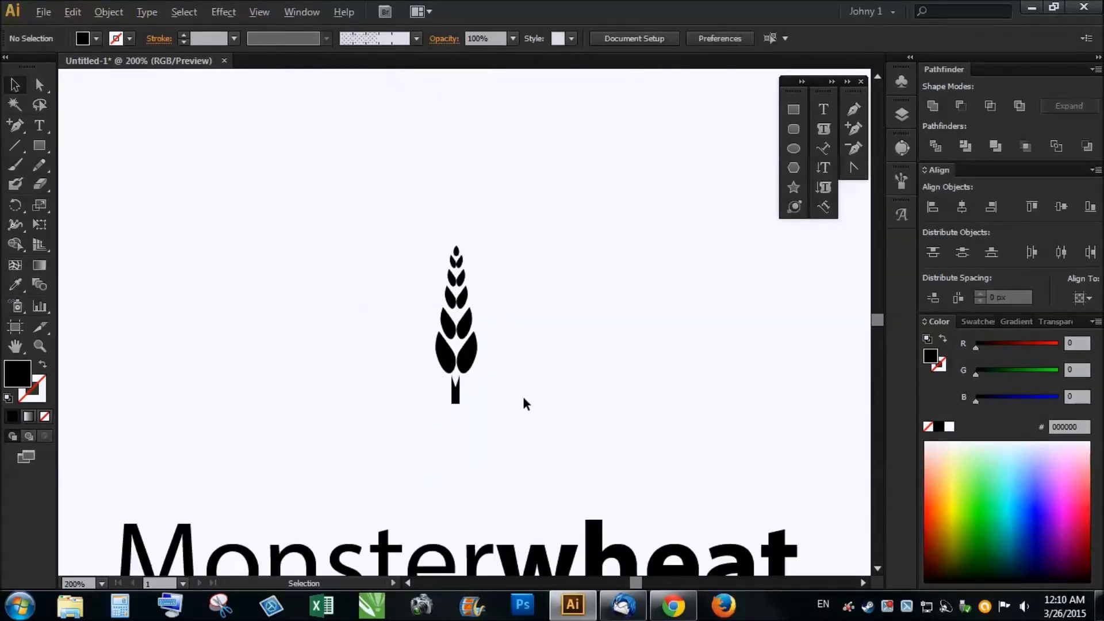
# Step: Lengthen the stem downward, then group all the wheat grains and stem
pyautogui.scroll(2, 477, 365)
pyautogui.scroll(2, 478, 364)
pyautogui.click(422, 423)
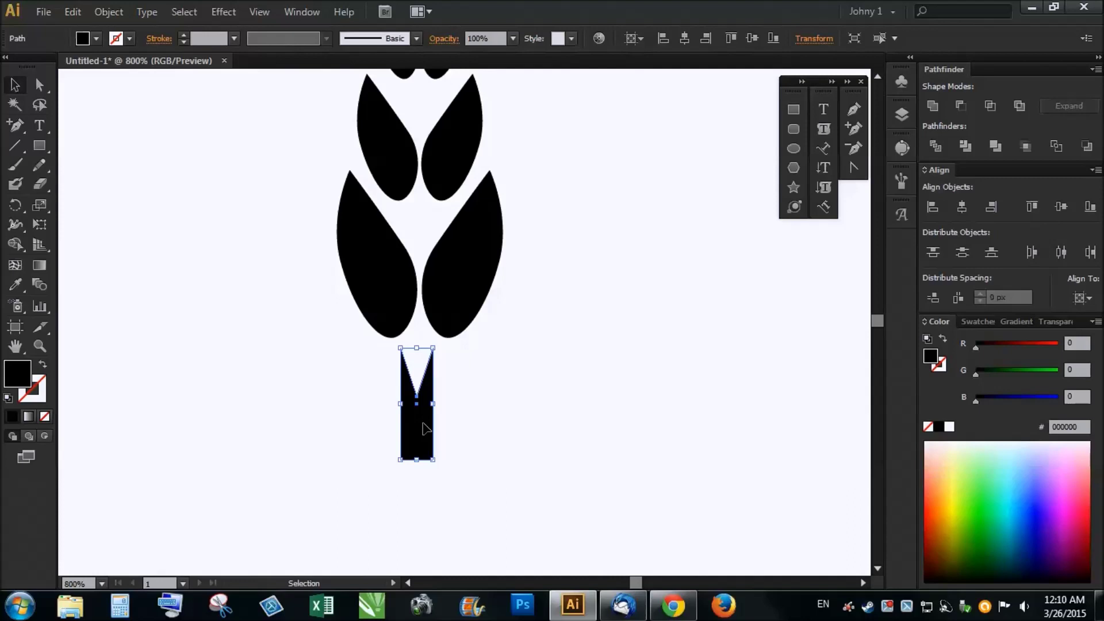
pyautogui.moveTo(418, 460); pyautogui.dragTo(416, 479)
pyautogui.click(481, 437)
pyautogui.scroll(-3, 479, 379)
pyautogui.moveTo(370, 165); pyautogui.dragTo(526, 380)
pyautogui.rightClick(482, 334)
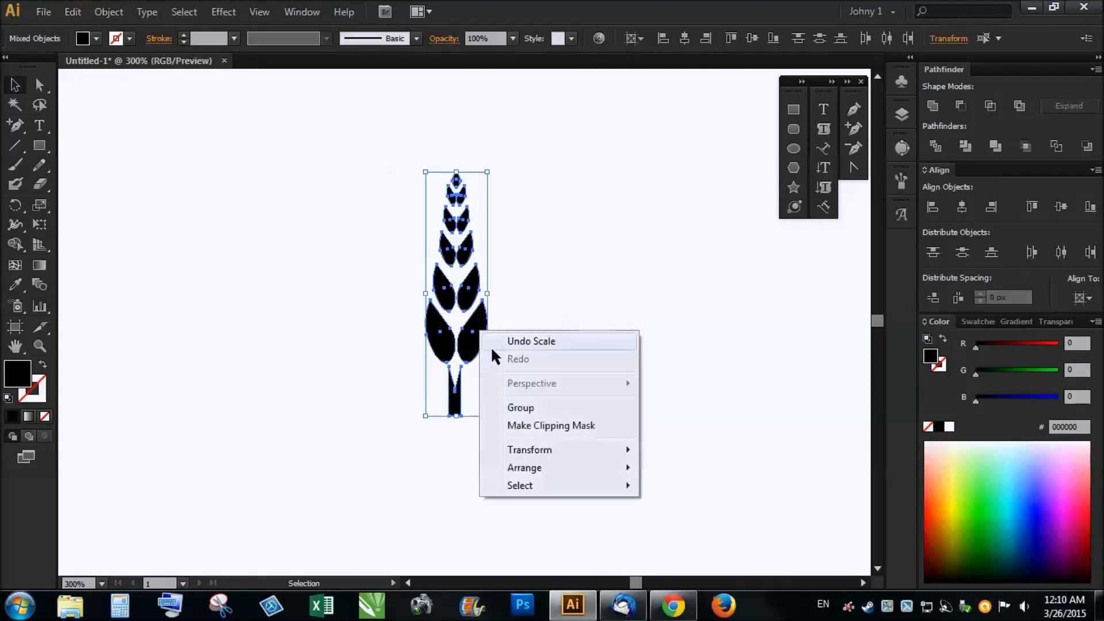
pyautogui.click(523, 407)
# Step: Save the wheat group as an upward-running art brush and delete the original artwork
pyautogui.click(902, 181)
pyautogui.moveTo(472, 343); pyautogui.dragTo(797, 227)
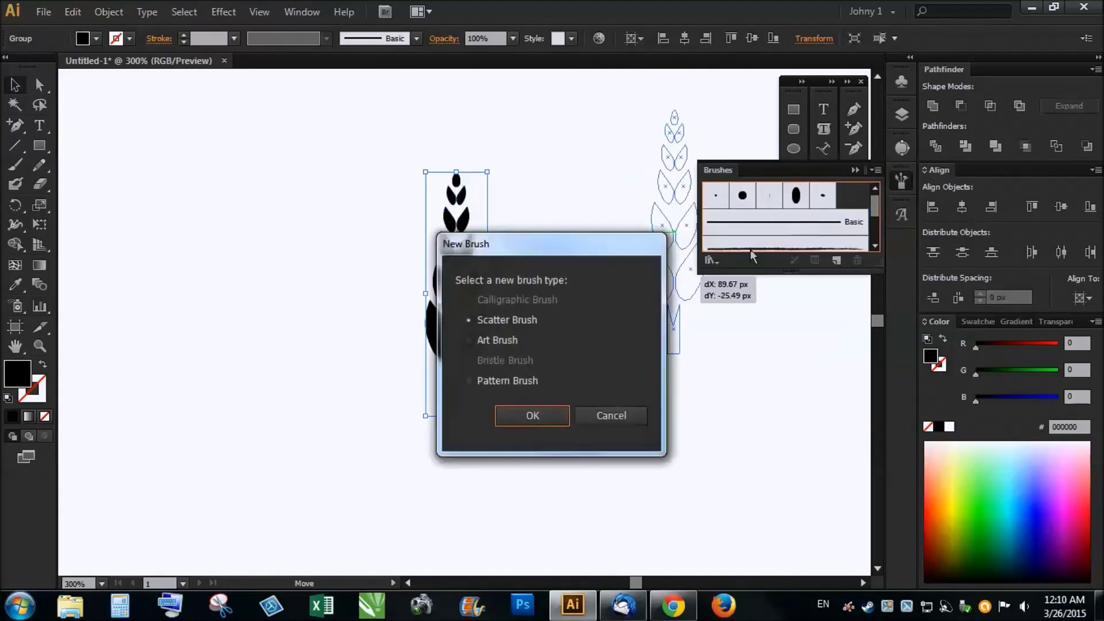
pyautogui.click(473, 341)
pyautogui.click(526, 414)
pyautogui.click(534, 285)
pyautogui.click(587, 504)
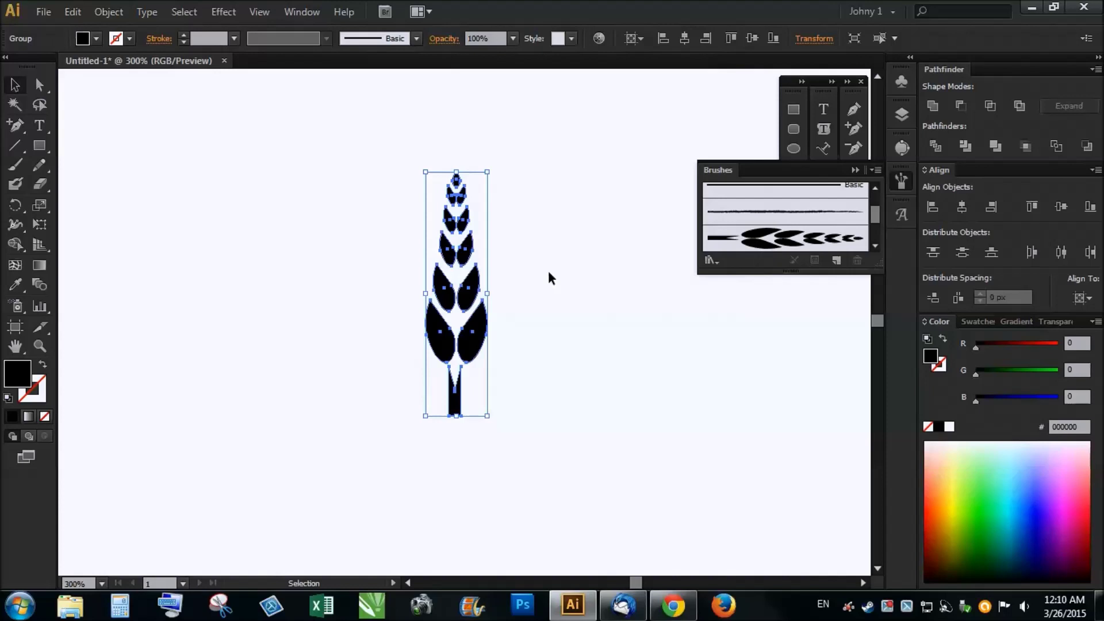
pyautogui.click(903, 186)
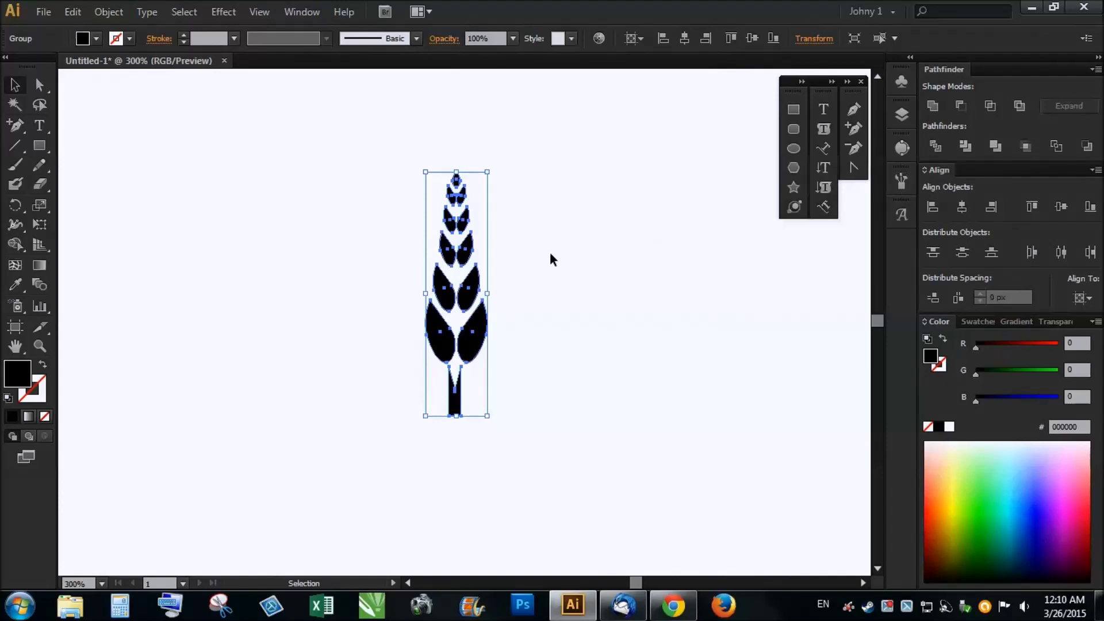
pyautogui.press('Delete')
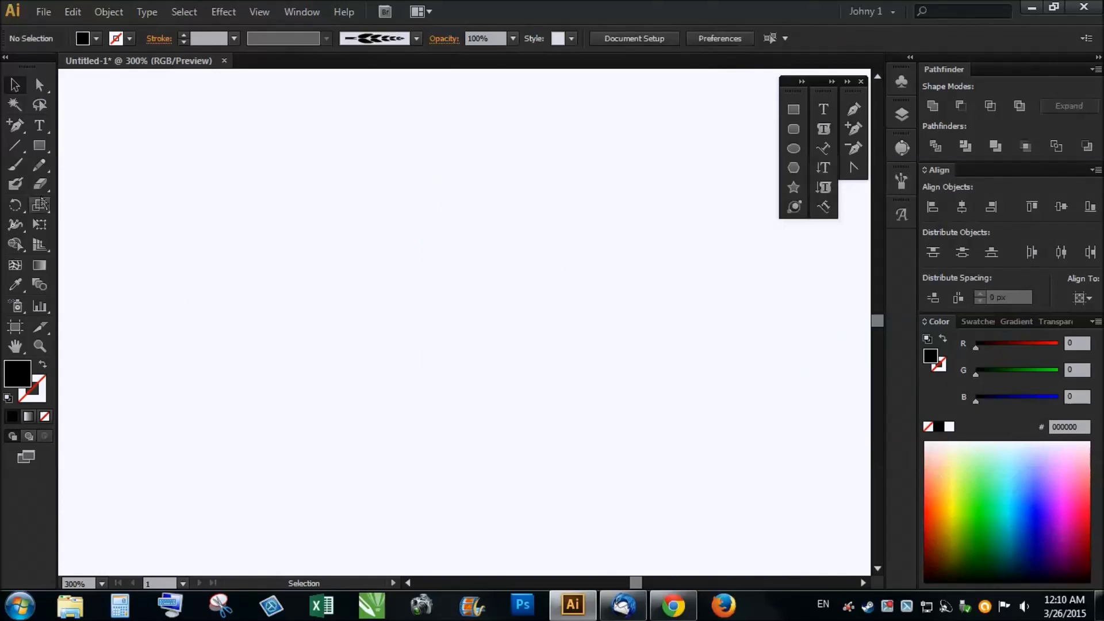
# Step: Paint a curved wheat-brush stalk above the logotype, retrying until it looks right
pyautogui.click(16, 167)
pyautogui.scroll(-1, 406, 254)
pyautogui.scroll(-3, 412, 303)
pyautogui.scroll(3, 429, 322)
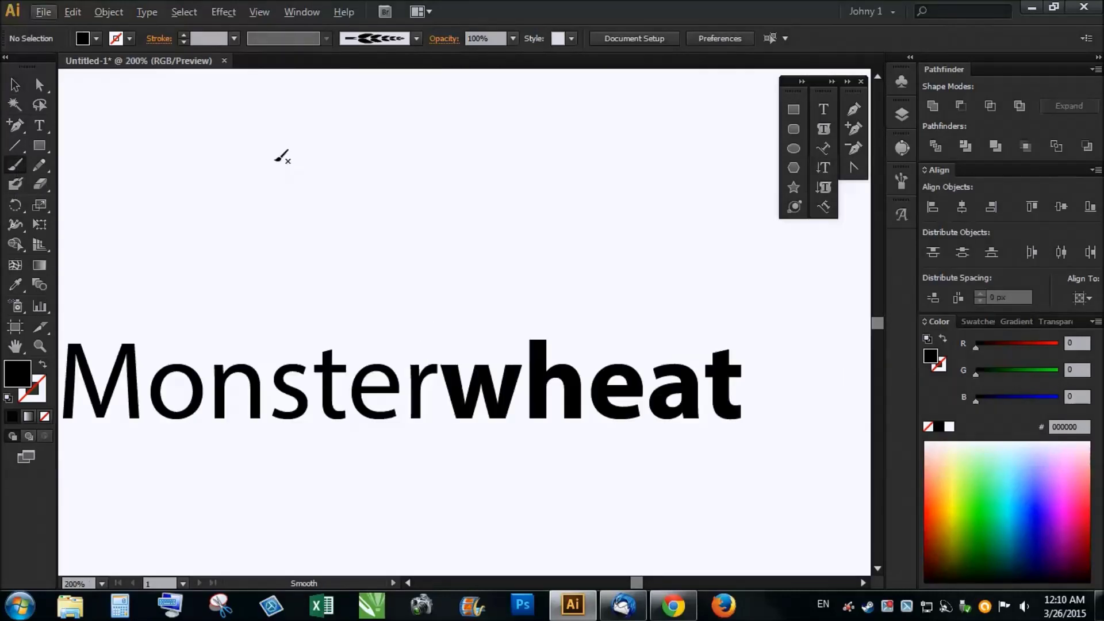
pyautogui.moveTo(375, 273); pyautogui.dragTo(358, 271)
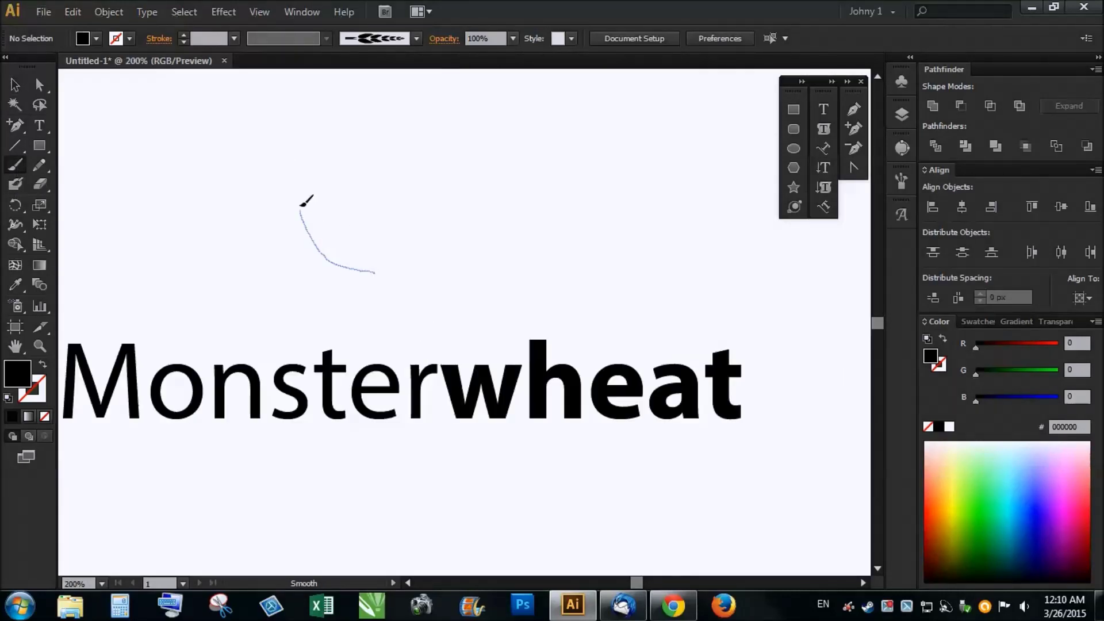
pyautogui.moveTo(301, 204); pyautogui.dragTo(306, 173)
pyautogui.hotkey('ctrl', 'z')
pyautogui.hotkey('ctrl', '+')
pyautogui.moveTo(421, 325); pyautogui.dragTo(345, 178)
pyautogui.hotkey('ctrl', 'z')
pyautogui.moveTo(369, 303); pyautogui.dragTo(357, 190)
pyautogui.hotkey('ctrl', 'z')
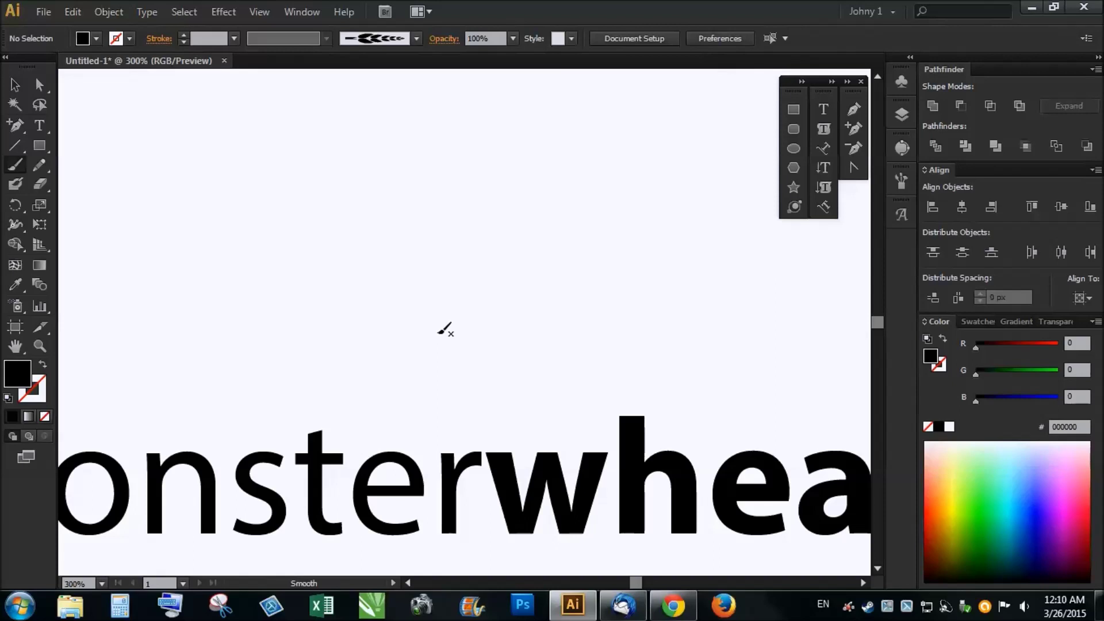
pyautogui.moveTo(358, 211); pyautogui.dragTo(359, 209)
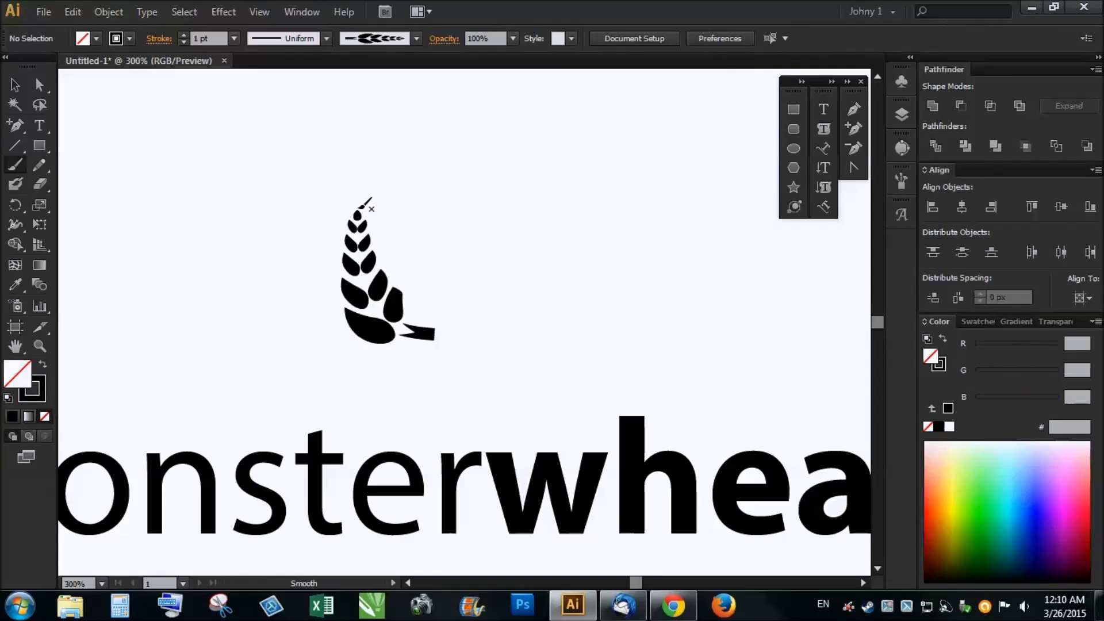
# Step: Try 0.5 pt and 0.75 pt stroke weights on the stalk, settling on 0.5 pt
pyautogui.click(217, 38)
pyautogui.click(234, 38)
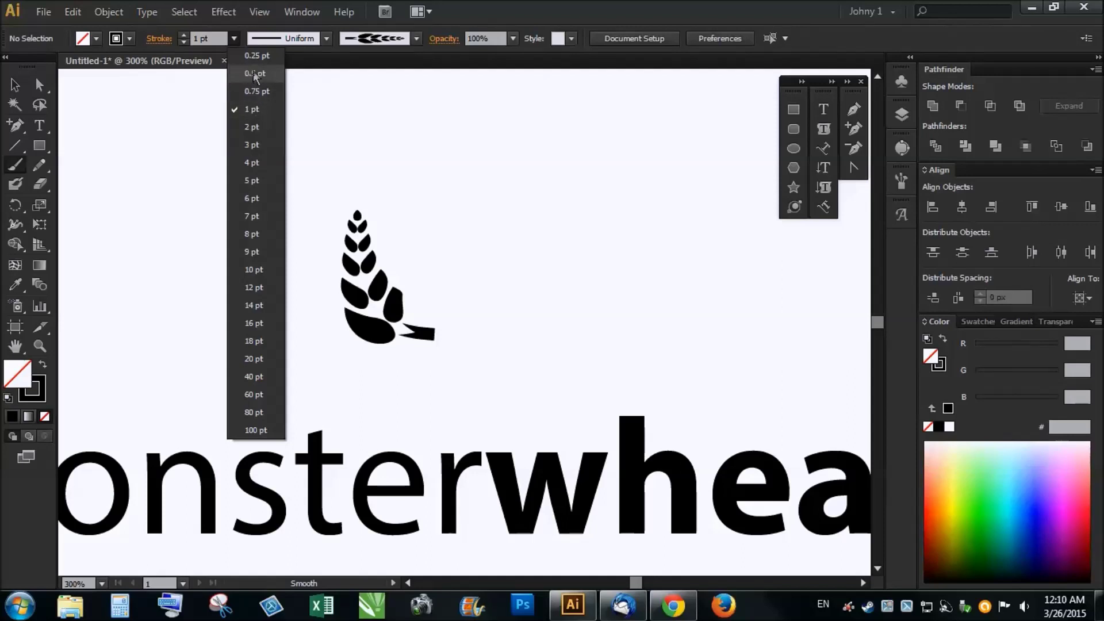
pyautogui.click(255, 73)
pyautogui.click(15, 85)
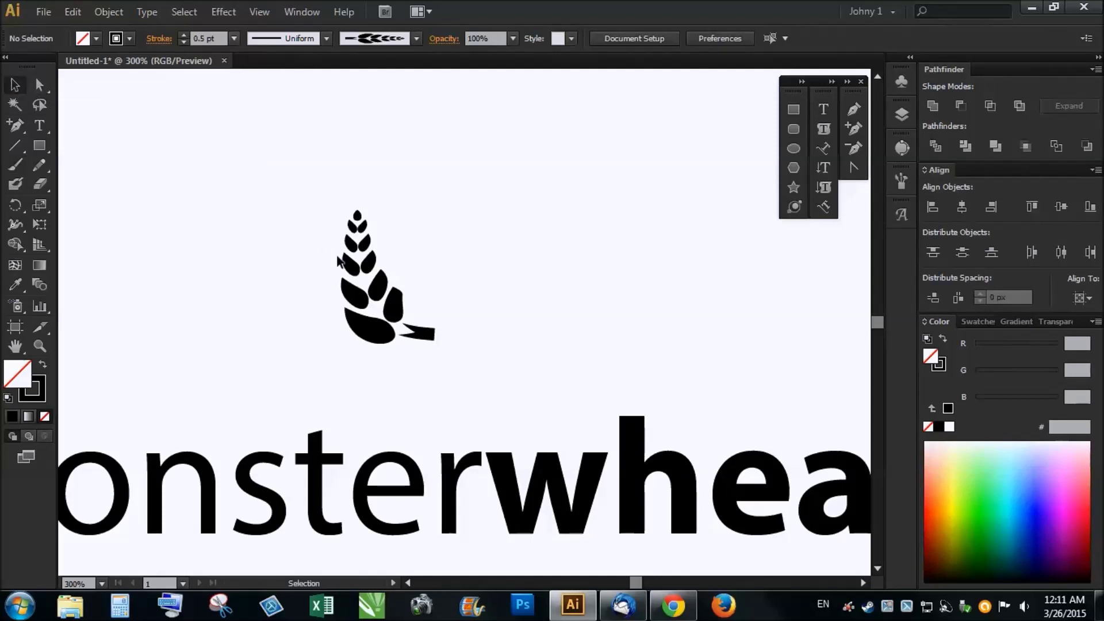
pyautogui.click(346, 263)
pyautogui.click(234, 38)
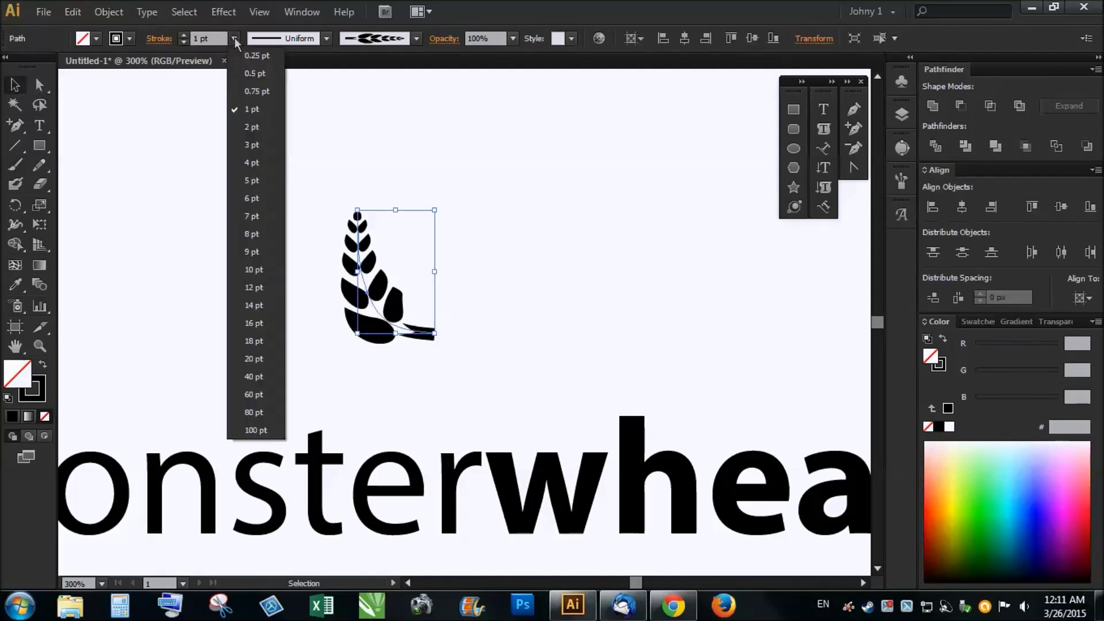
pyautogui.click(255, 74)
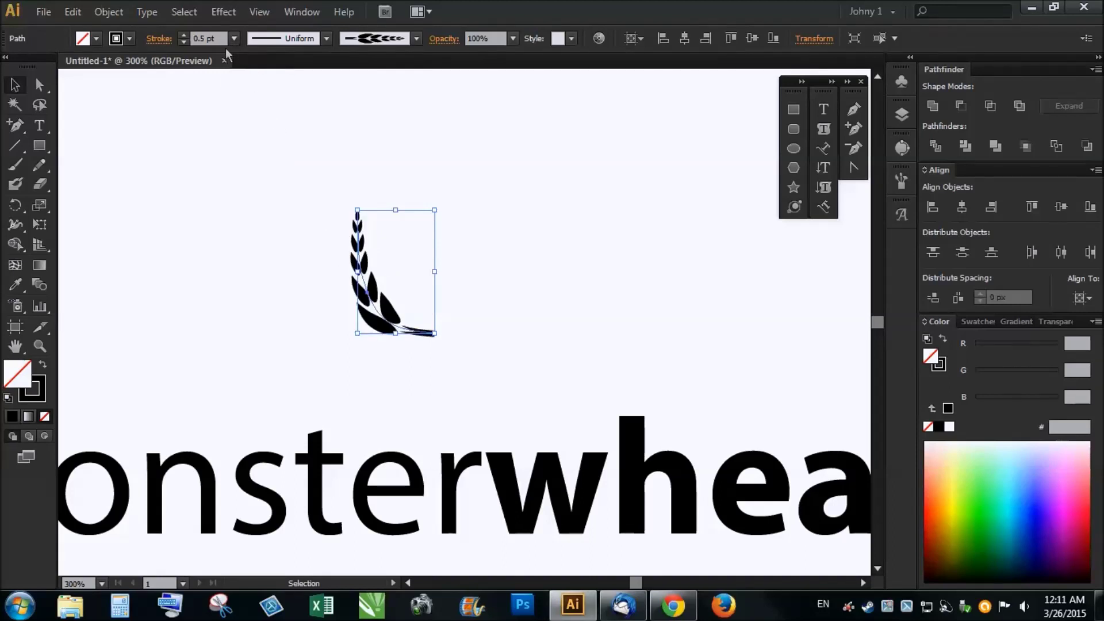
pyautogui.click(234, 39)
pyautogui.click(253, 91)
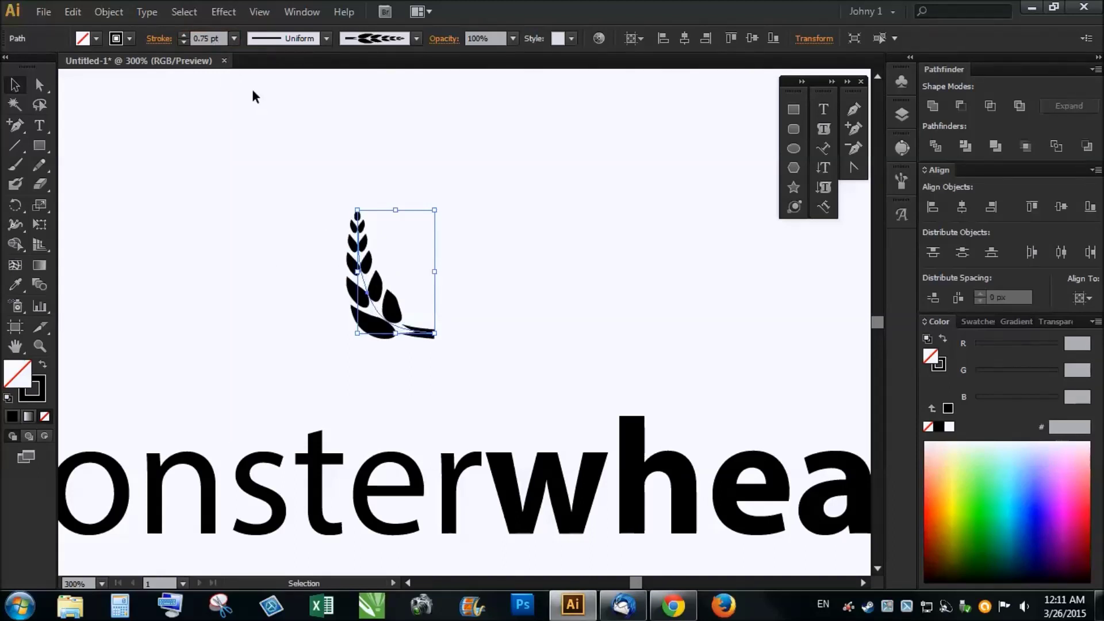
pyautogui.click(234, 39)
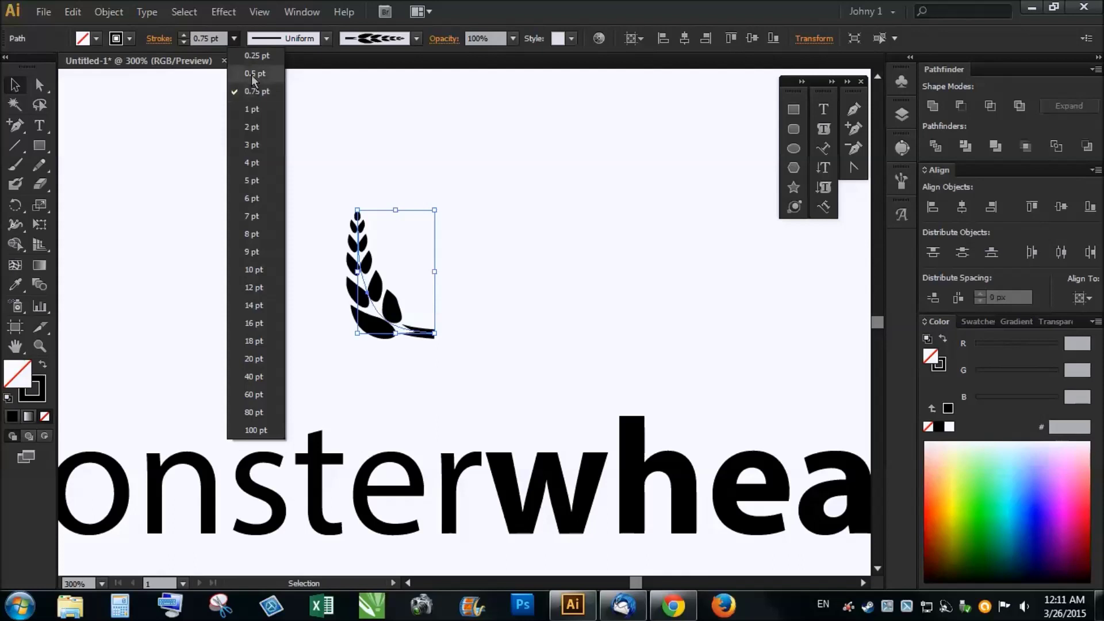
pyautogui.click(252, 74)
pyautogui.click(265, 208)
# Step: Delete the stalk and paint a new wheat stalk curving upward
pyautogui.hotkey('ctrl', '-')
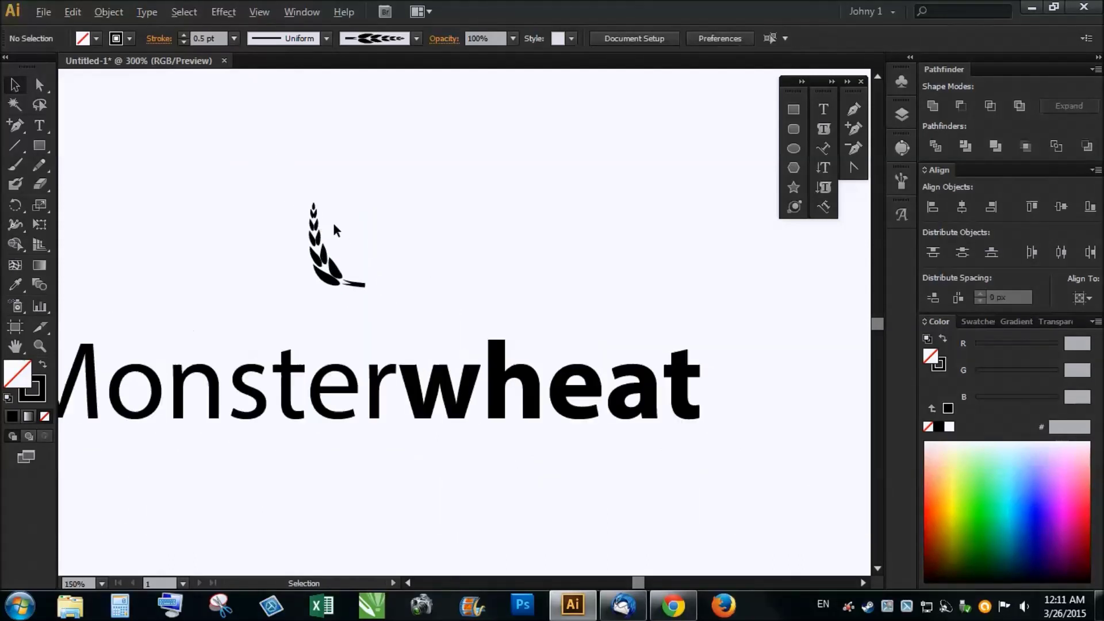
pyautogui.scroll(1, 333, 223)
pyautogui.click(316, 247)
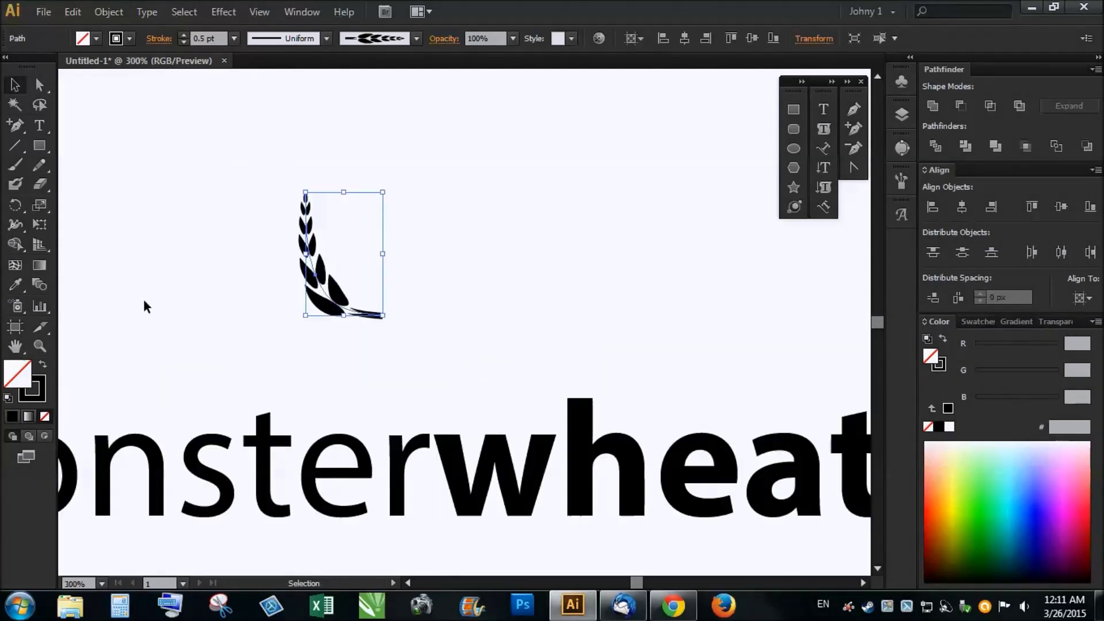
pyautogui.press('Delete')
pyautogui.click(15, 165)
pyautogui.moveTo(357, 272)
pyautogui.mouseDown()
pyautogui.moveTo(308, 228)
pyautogui.moveTo(291, 155)
pyautogui.mouseUp()
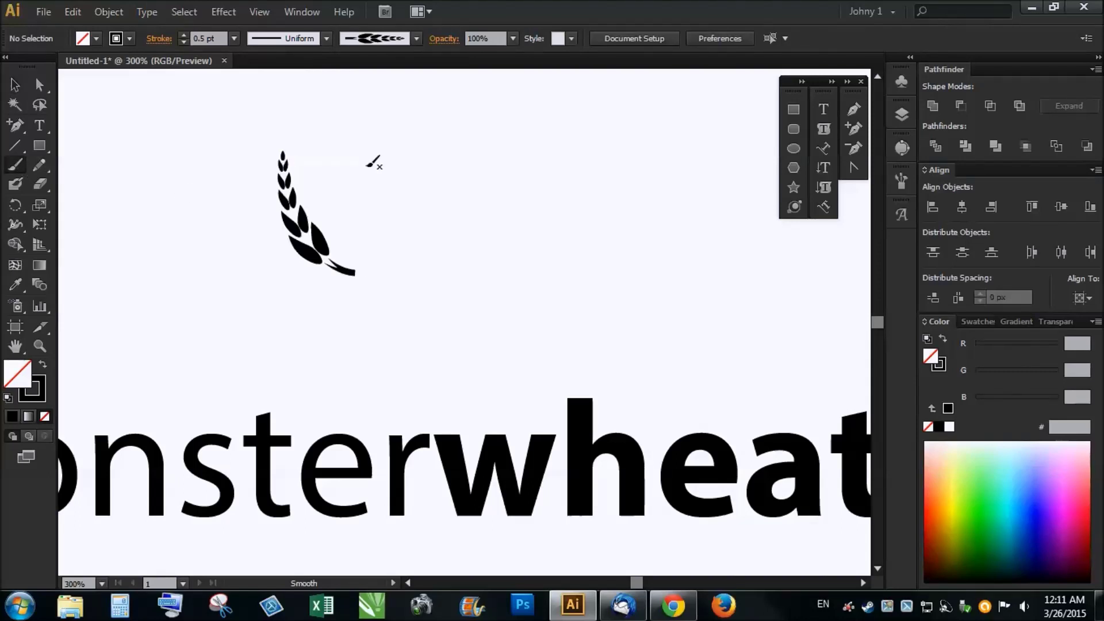
# Step: Enlarge the wheat stalk from its corner handle
pyautogui.click(15, 84)
pyautogui.scroll(-2, 413, 287)
pyautogui.scroll(2, 390, 261)
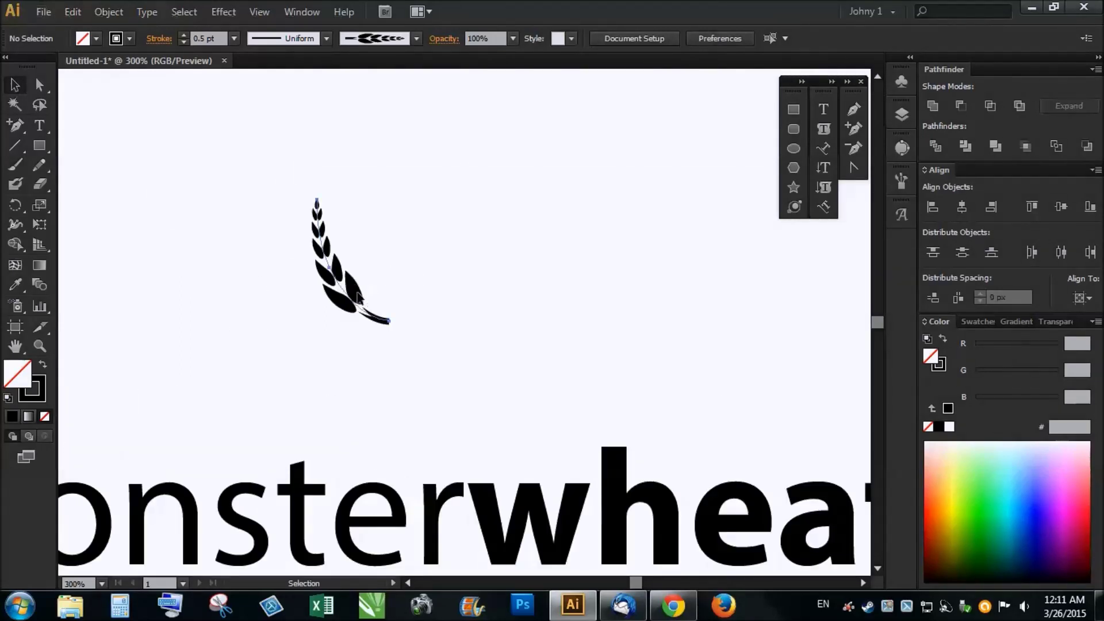
pyautogui.click(348, 288)
pyautogui.moveTo(390, 199); pyautogui.dragTo(398, 184)
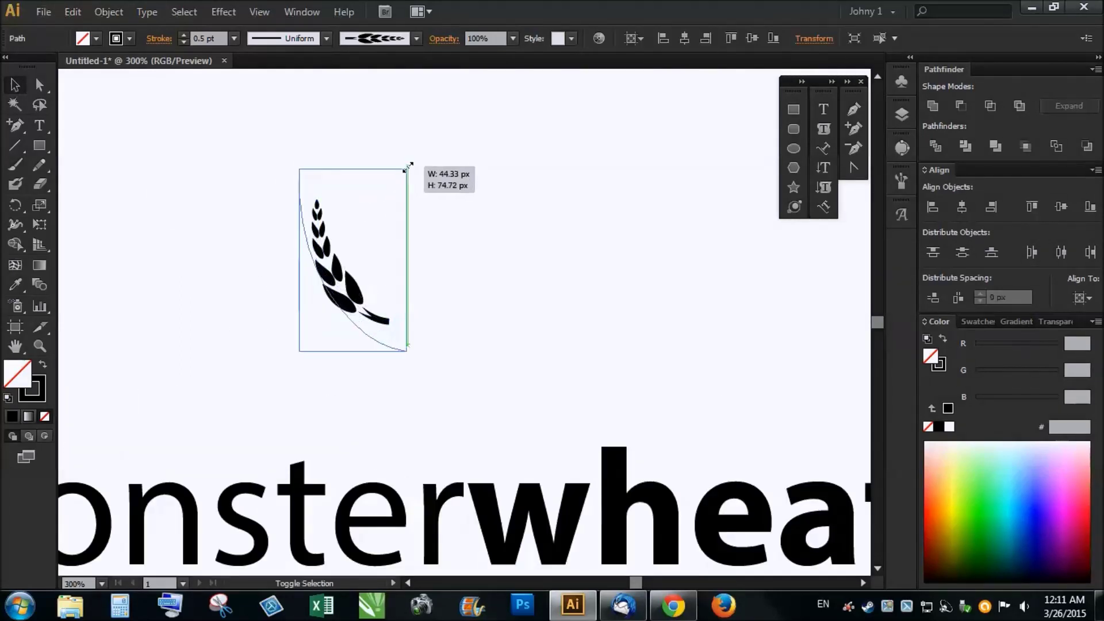
pyautogui.moveTo(401, 182); pyautogui.dragTo(404, 176)
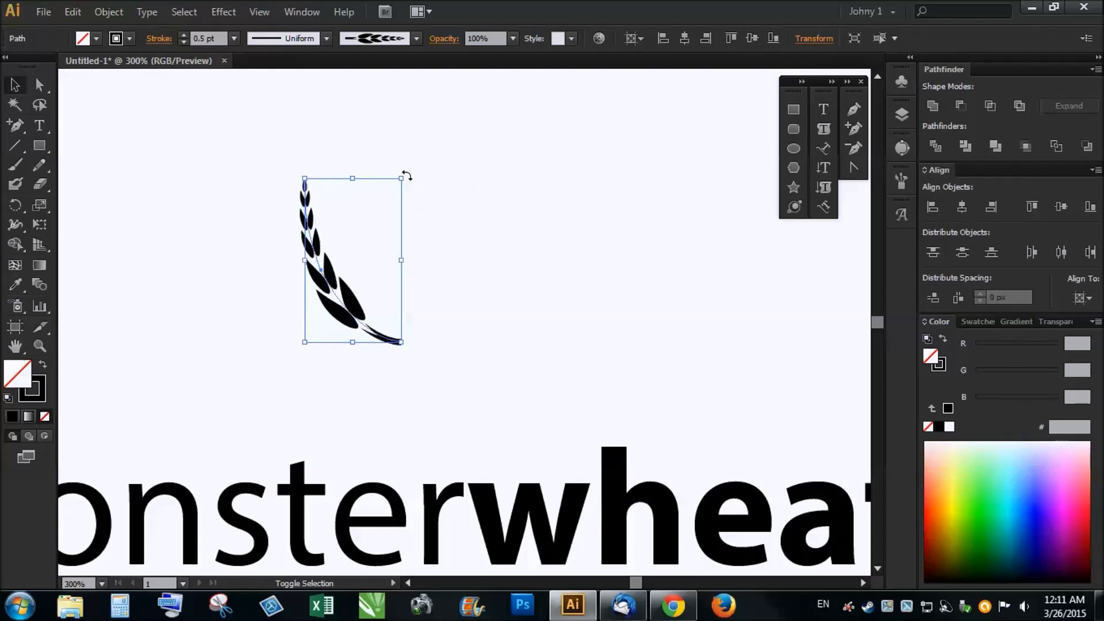
# Step: Set the stalk's stroke weight to 1 pt, resize it slightly and move it up-left
pyautogui.doubleClick(222, 38)
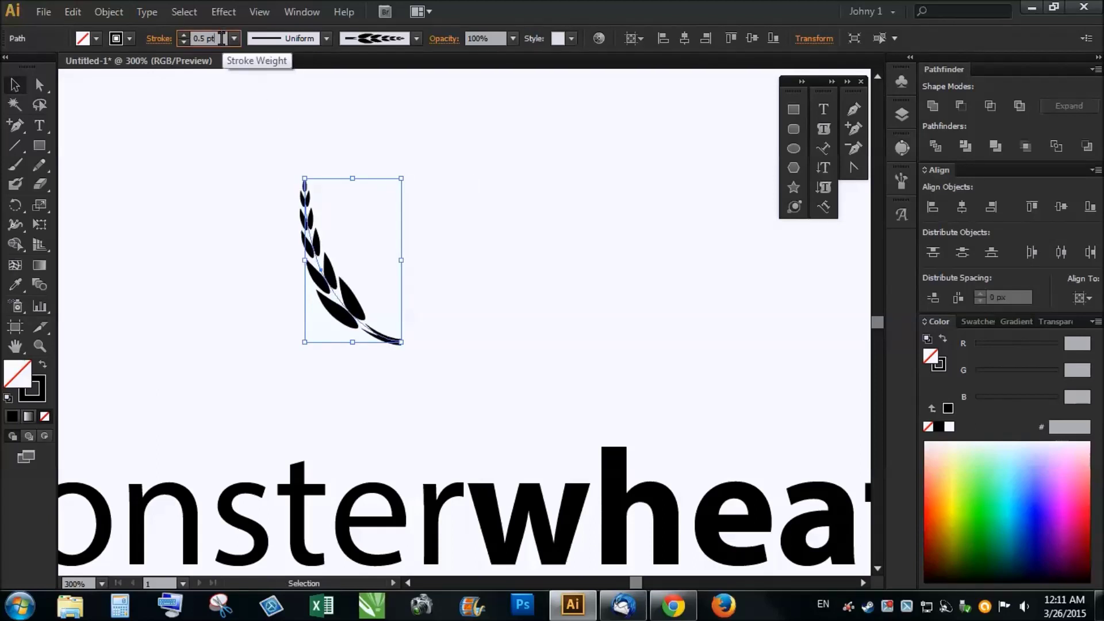
pyautogui.write('1')
pyautogui.press('Return')
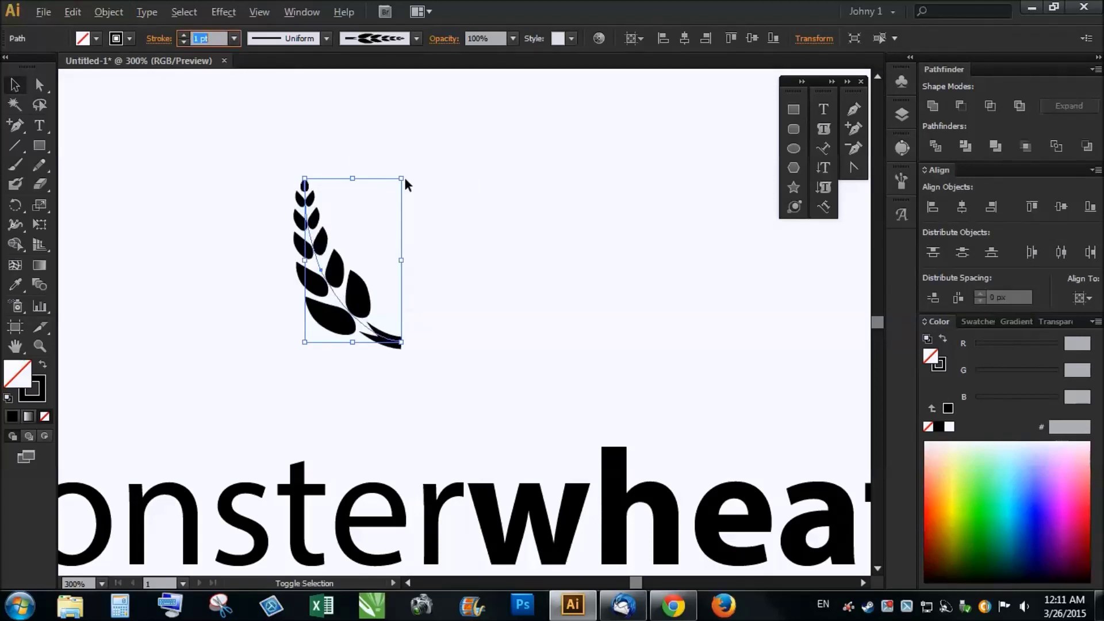
pyautogui.moveTo(403, 179); pyautogui.dragTo(432, 160)
pyautogui.click(471, 226)
pyautogui.scroll(-3, 471, 226)
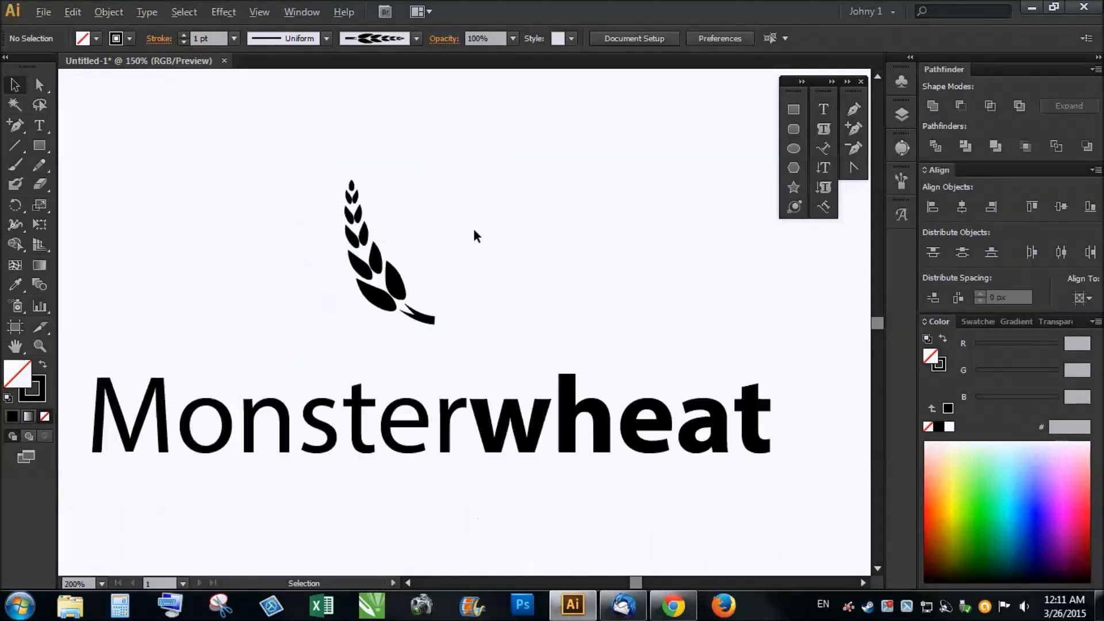
pyautogui.moveTo(429, 238); pyautogui.dragTo(396, 209)
pyautogui.scroll(-2, 351, 333)
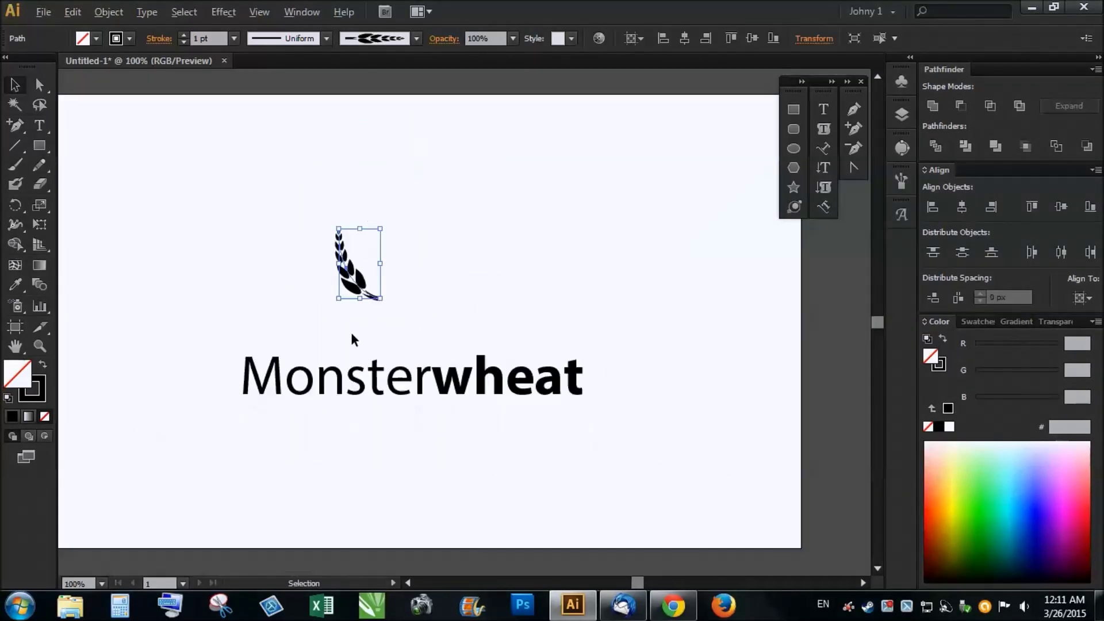
# Step: Place a copy of the wheat stalk to the right and mirror it horizontally
pyautogui.scroll(4, 378, 288)
pyautogui.moveTo(355, 329); pyautogui.dragTo(472, 329)
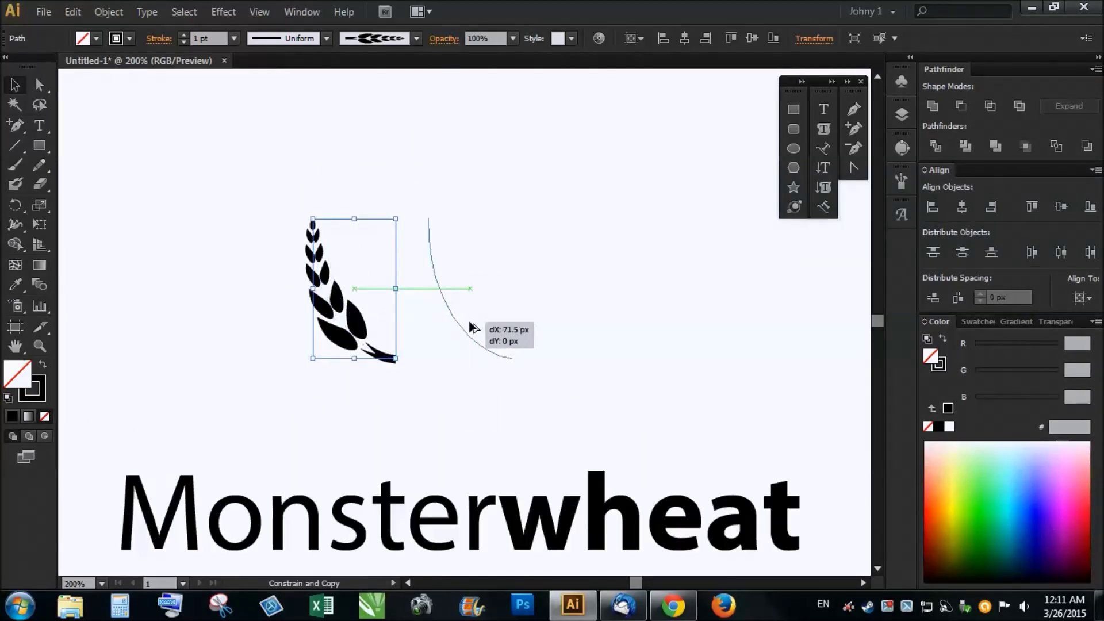
pyautogui.moveTo(514, 289); pyautogui.dragTo(431, 283)
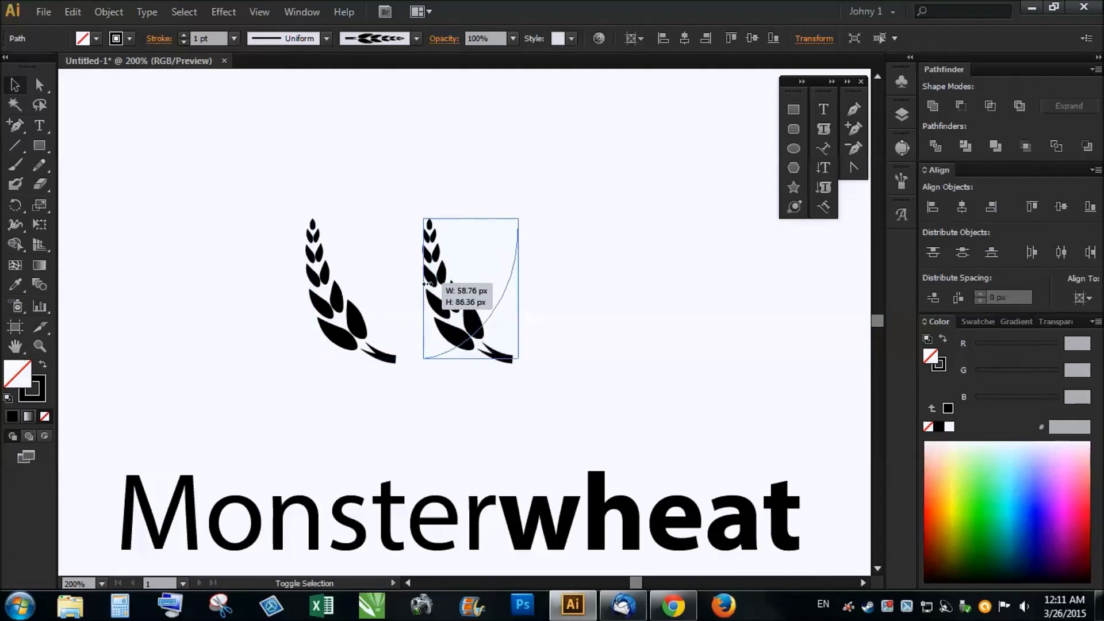
pyautogui.moveTo(432, 283); pyautogui.dragTo(427, 288)
pyautogui.scroll(2, 424, 364)
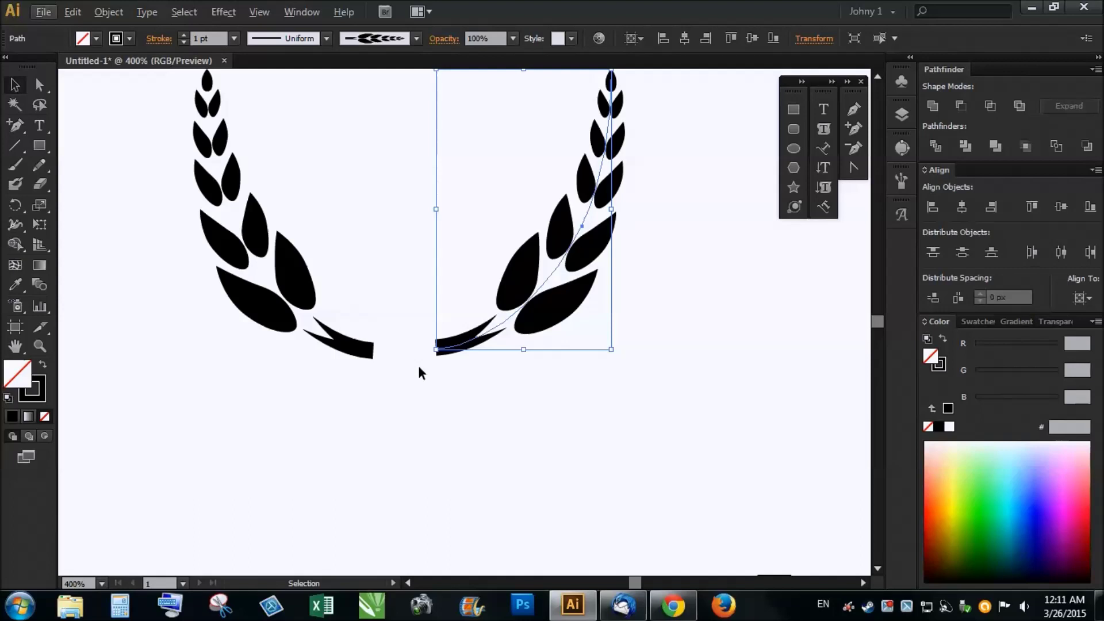
pyautogui.click(401, 353)
pyautogui.scroll(1, 401, 353)
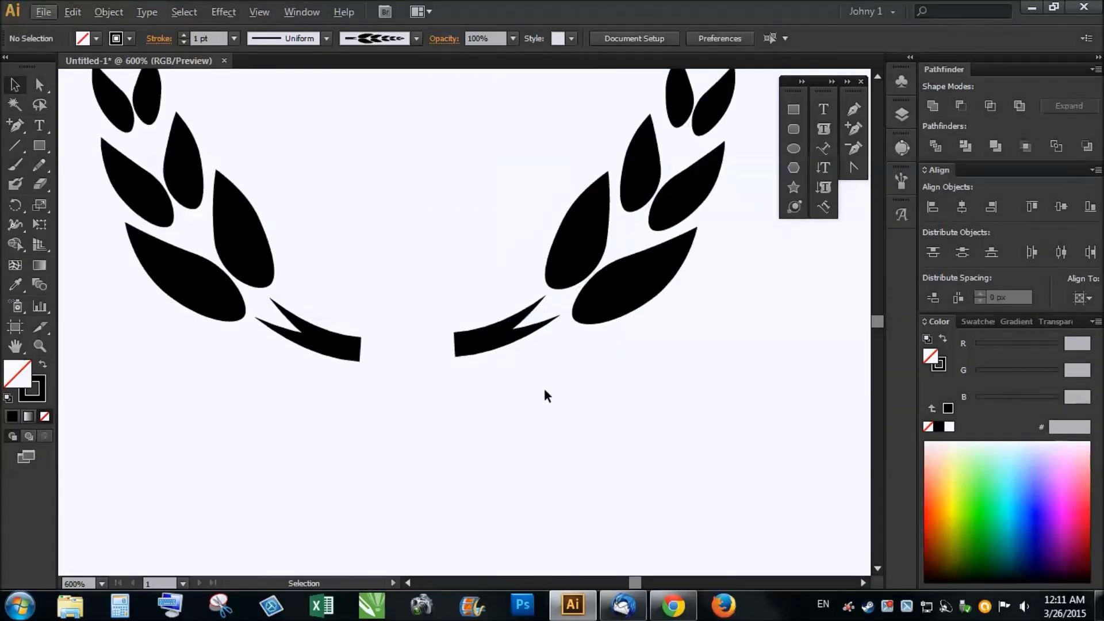
# Step: Move both wheat stalks upward together
pyautogui.moveTo(564, 345); pyautogui.dragTo(364, 349)
pyautogui.scroll(-1, 615, 255)
pyautogui.scroll(-2, 641, 372)
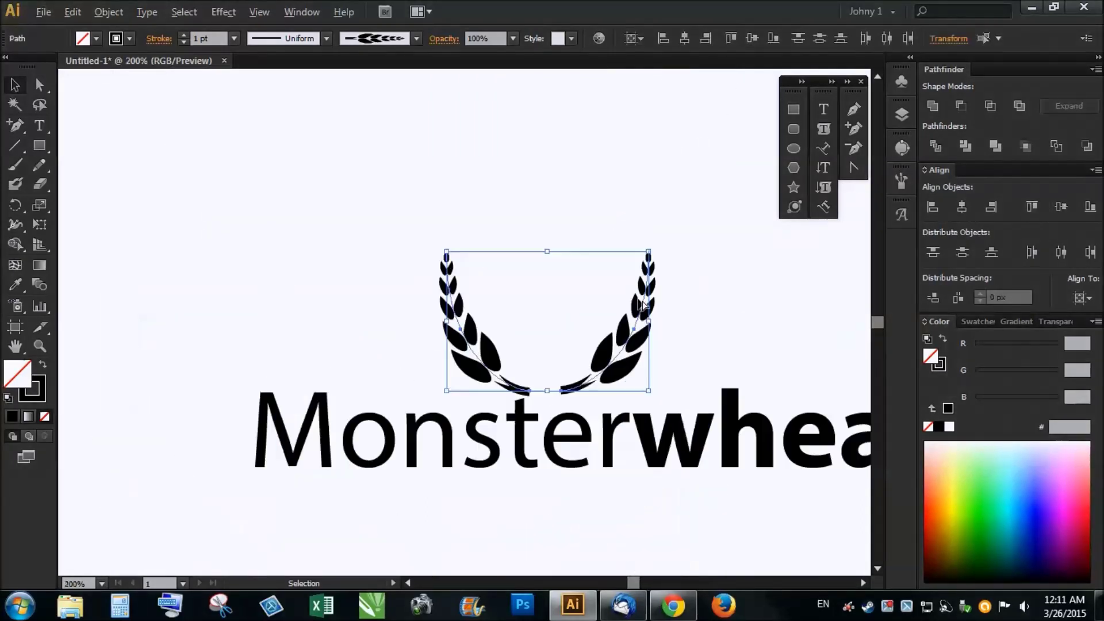
pyautogui.scroll(2, 615, 371)
pyautogui.moveTo(615, 371); pyautogui.dragTo(615, 231)
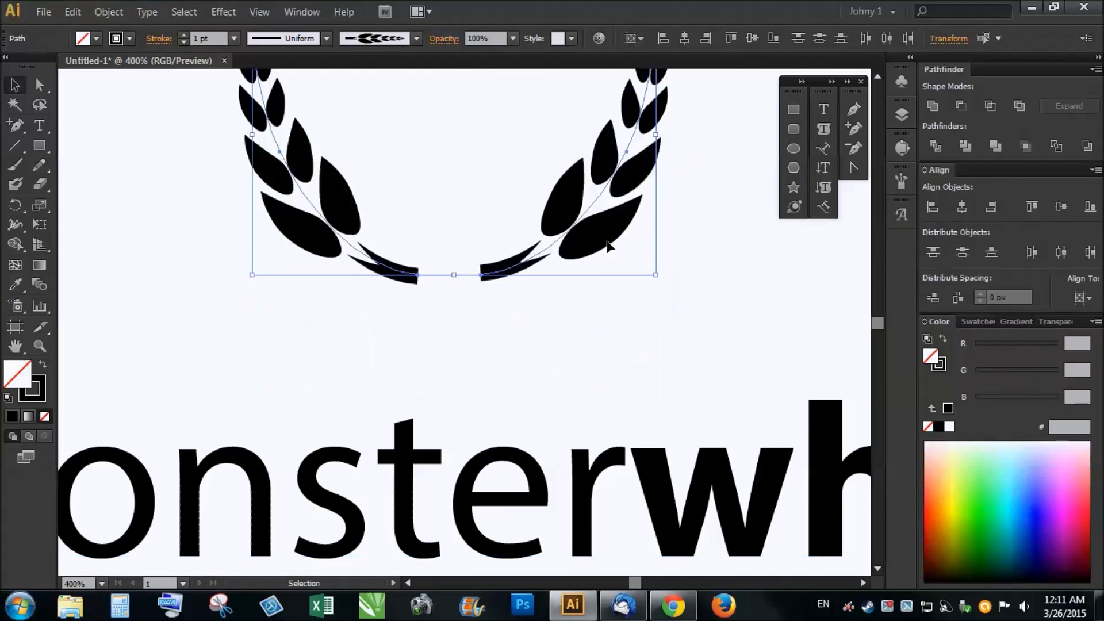
pyautogui.scroll(-2, 275, 360)
pyautogui.scroll(2, 365, 301)
pyautogui.scroll(3, 298, 423)
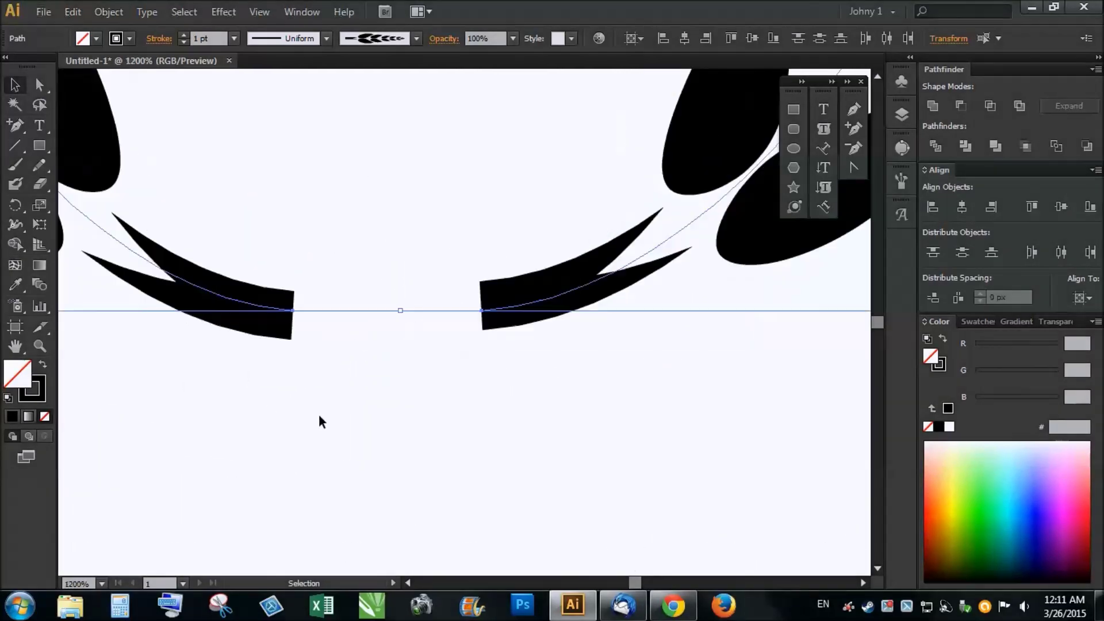
pyautogui.click(817, 321)
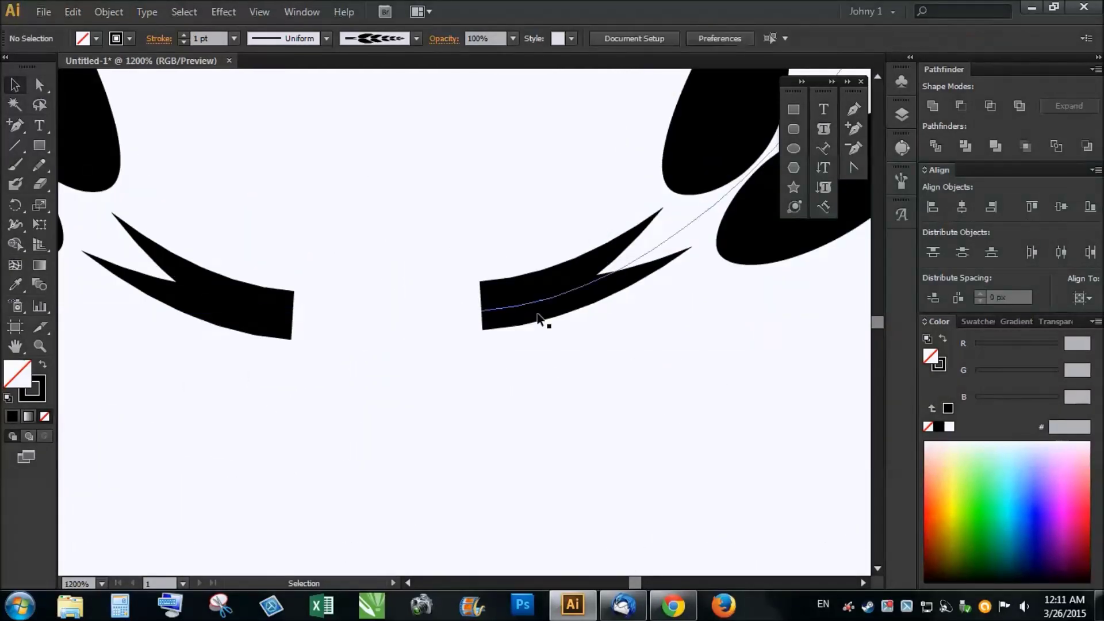
# Step: Move the right stalk left until its stem end meets the left stalk's
pyautogui.click(535, 312)
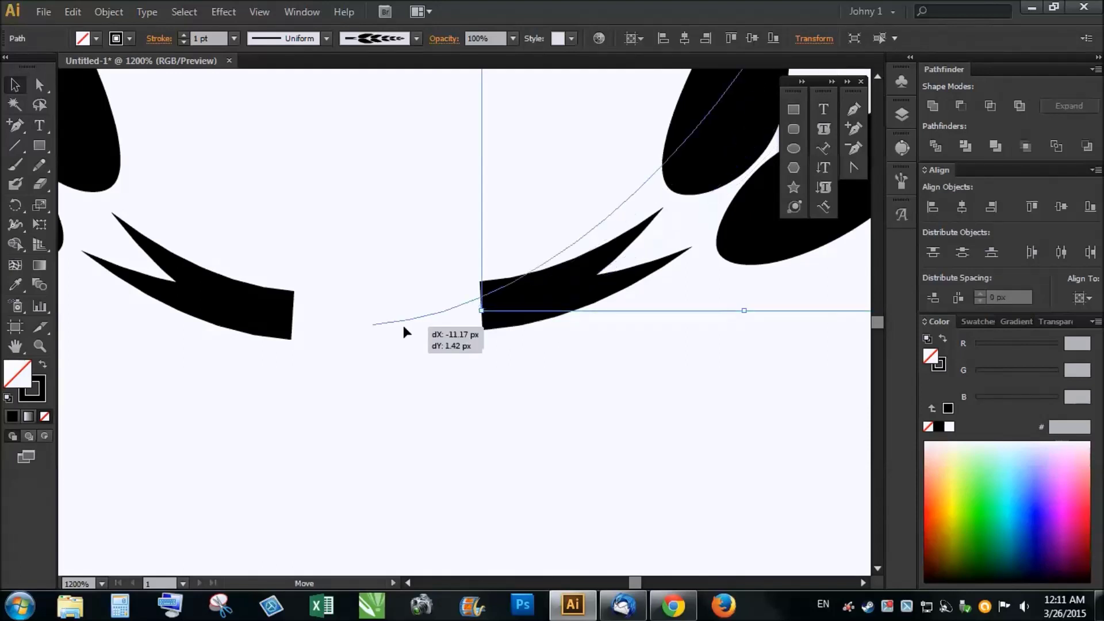
pyautogui.moveTo(521, 318); pyautogui.dragTo(378, 327)
pyautogui.scroll(2, 311, 291)
pyautogui.moveTo(411, 360)
pyautogui.mouseDown()
pyautogui.moveTo(407, 342)
pyautogui.moveTo(383, 339)
pyautogui.mouseUp()
pyautogui.scroll(2, 253, 293)
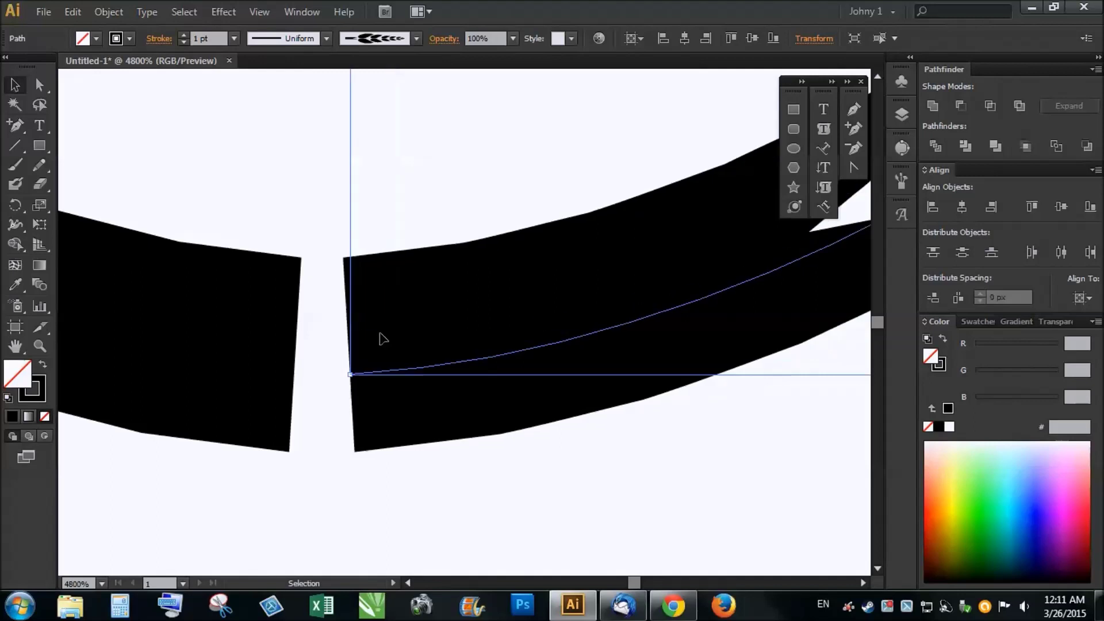
pyautogui.press('Left')
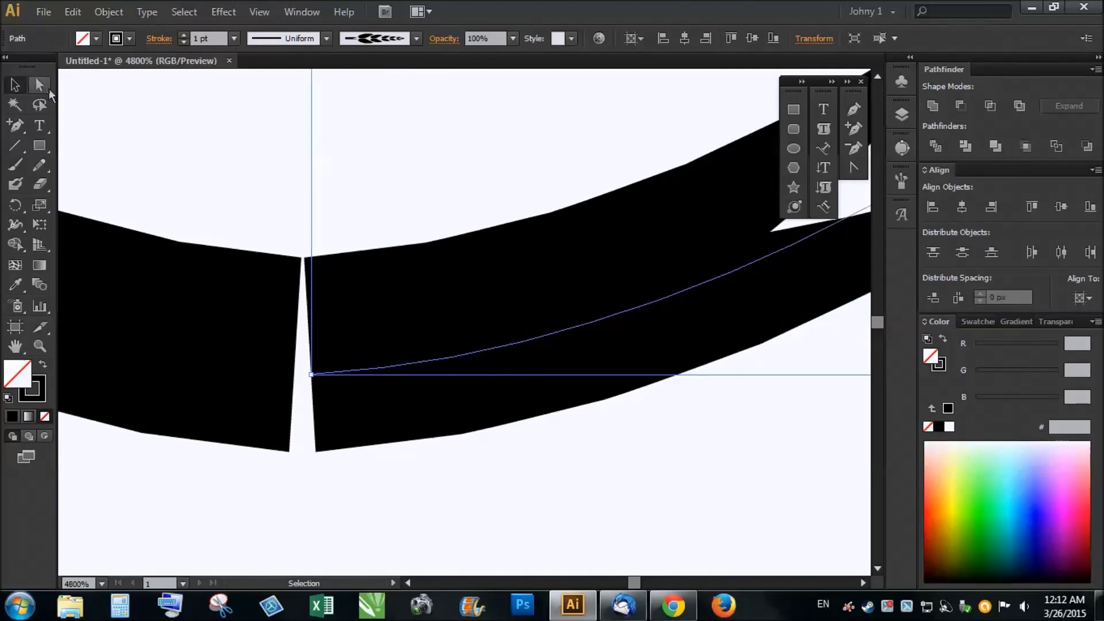
pyautogui.press('Left')
# Step: Select the whole two-stalk wheat wreath
pyautogui.click(412, 446)
pyautogui.scroll(-2, 409, 419)
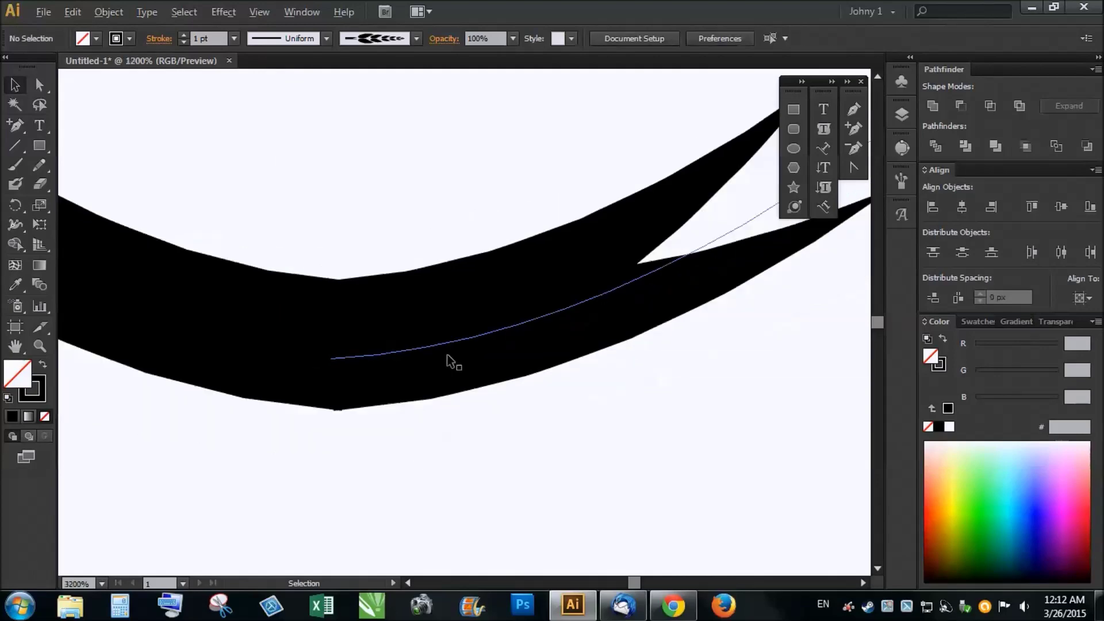
pyautogui.scroll(-3, 451, 363)
pyautogui.scroll(-3, 487, 384)
pyautogui.scroll(2, 426, 374)
pyautogui.moveTo(454, 383); pyautogui.dragTo(385, 308)
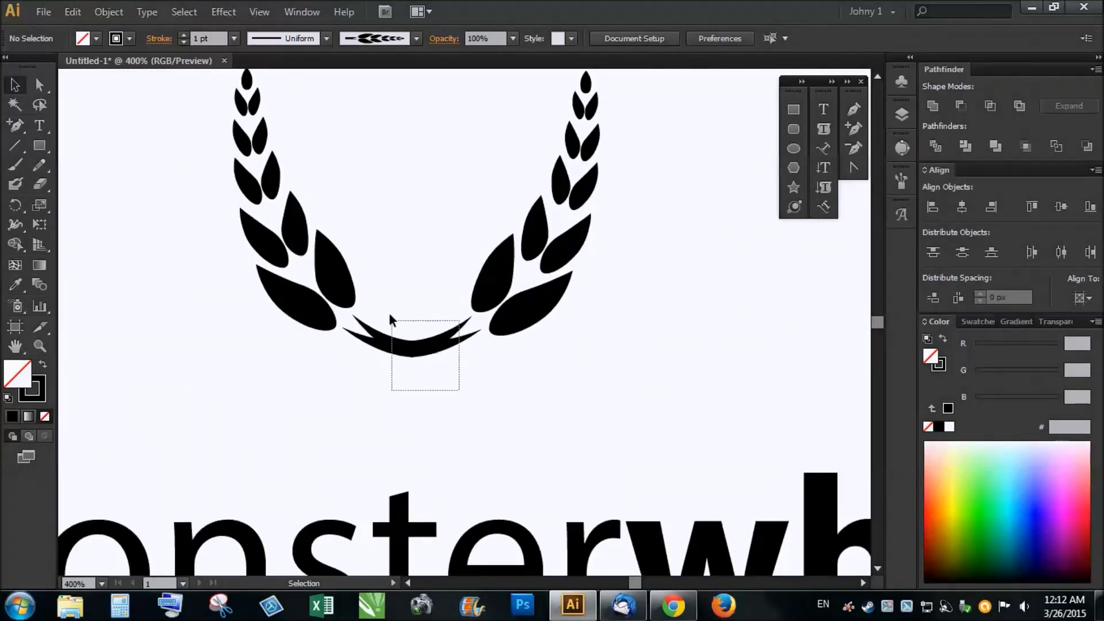
# Step: Expand the wreath's appearance and unite it into a single filled shape
pyautogui.click(102, 10)
pyautogui.click(157, 196)
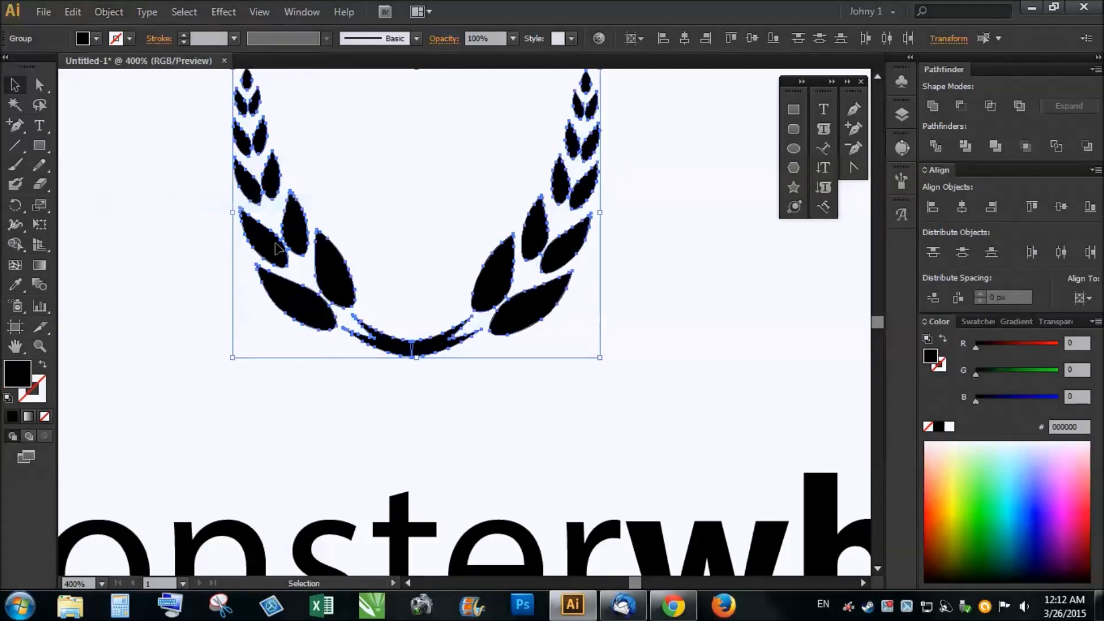
pyautogui.click(933, 106)
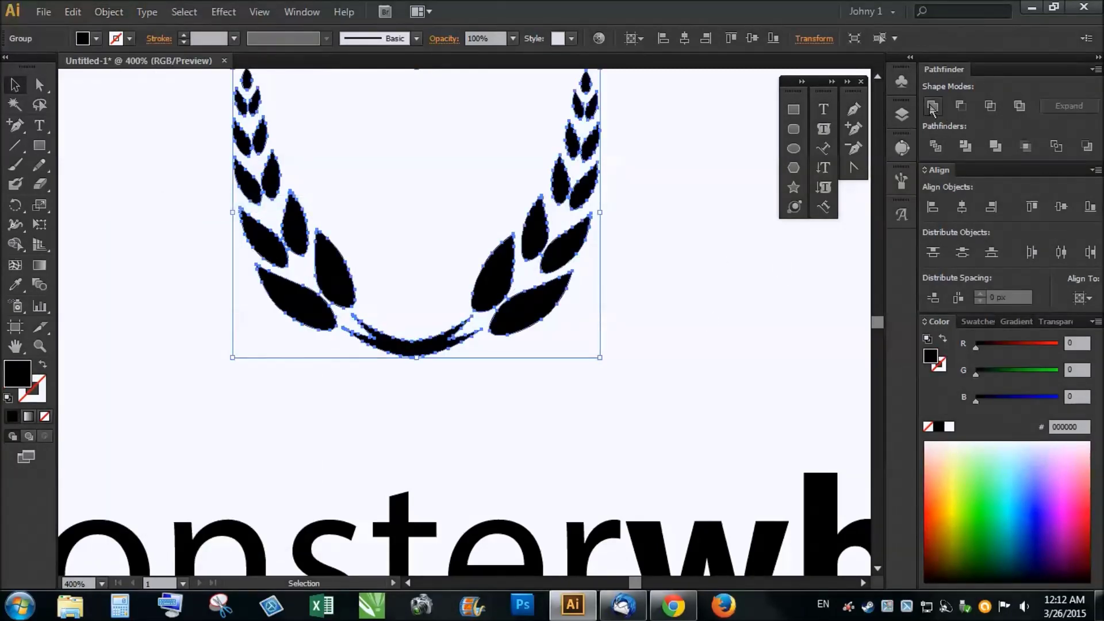
pyautogui.scroll(-2, 574, 299)
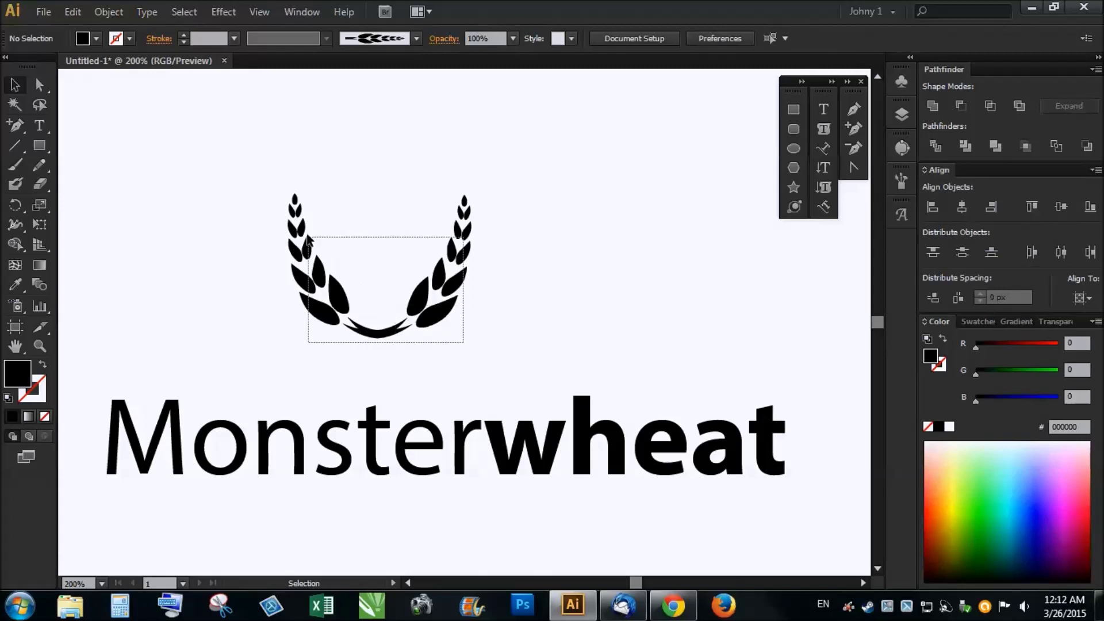
# Step: Position the filled wreath beside the word 'wheat'
pyautogui.moveTo(356, 341); pyautogui.dragTo(350, 303)
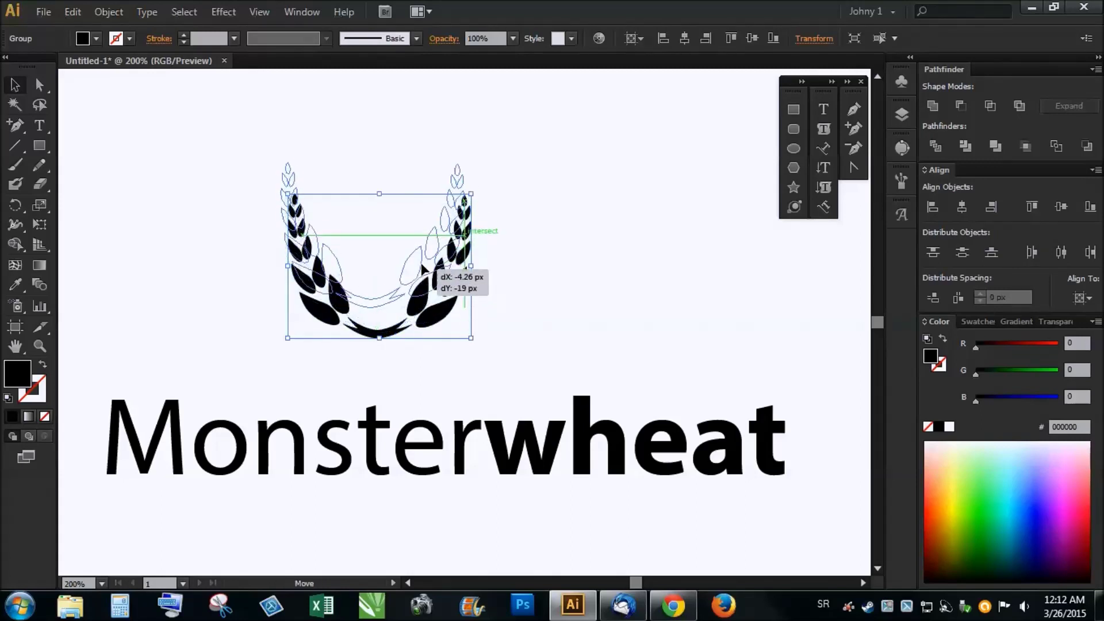
pyautogui.scroll(-2, 349, 303)
pyautogui.scroll(1, 253, 296)
pyautogui.moveTo(258, 299)
pyautogui.mouseDown()
pyautogui.moveTo(591, 460)
pyautogui.moveTo(696, 495)
pyautogui.mouseUp()
pyautogui.click(382, 286)
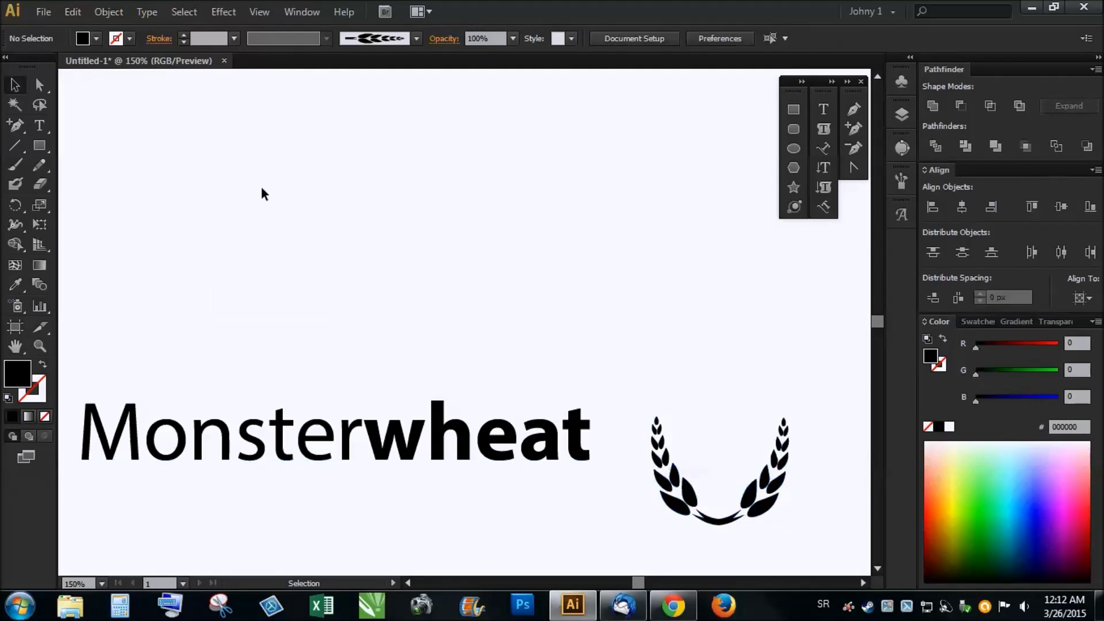
pyautogui.click(794, 148)
# Step: Draw a circle above the text and Alt-drag a copy of it to the right
pyautogui.scroll(-2, 385, 253)
pyautogui.scroll(3, 473, 300)
pyautogui.moveTo(413, 276); pyautogui.dragTo(478, 314)
pyautogui.scroll(-2, 347, 291)
pyautogui.scroll(2, 348, 298)
pyautogui.click(15, 85)
pyautogui.moveTo(365, 283); pyautogui.dragTo(420, 280)
pyautogui.click(492, 291)
# Step: Copy the left circle upward and scale it into a large disc overlapping both small circles
pyautogui.moveTo(352, 283); pyautogui.dragTo(368, 190)
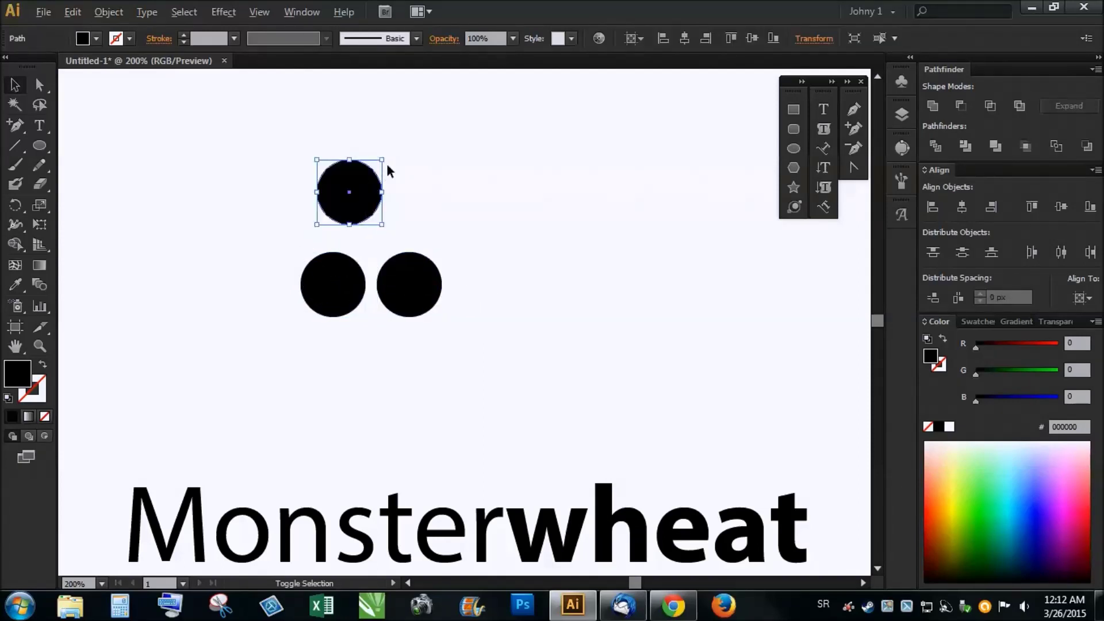
pyautogui.moveTo(385, 157); pyautogui.dragTo(405, 223)
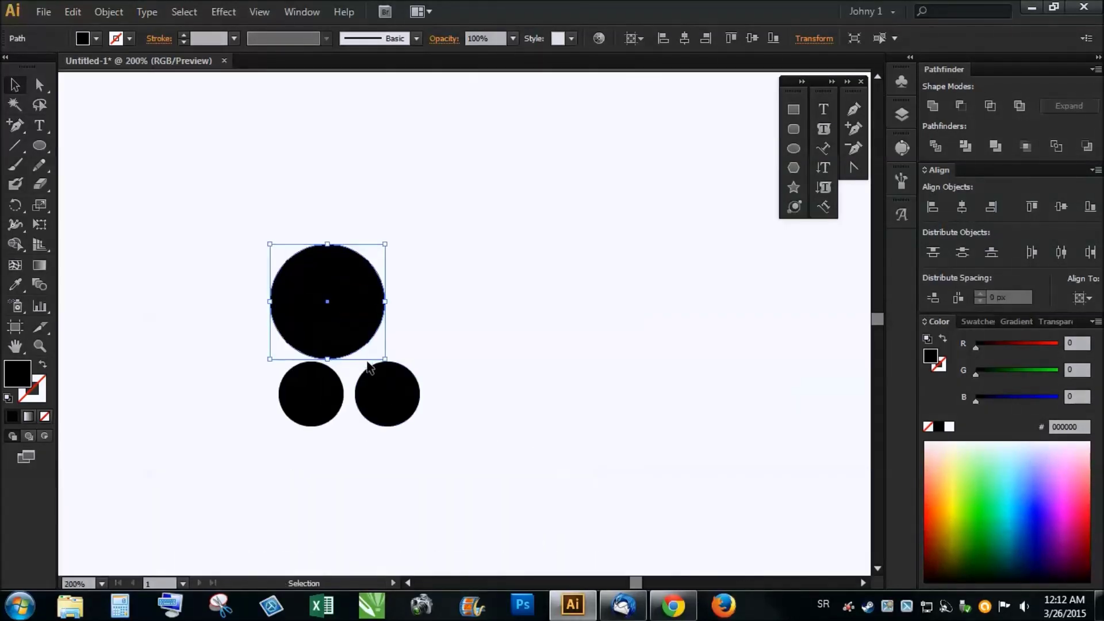
pyautogui.moveTo(384, 244)
pyautogui.mouseDown()
pyautogui.moveTo(470, 158)
pyautogui.moveTo(433, 197)
pyautogui.mouseUp()
pyautogui.moveTo(473, 391); pyautogui.dragTo(311, 247)
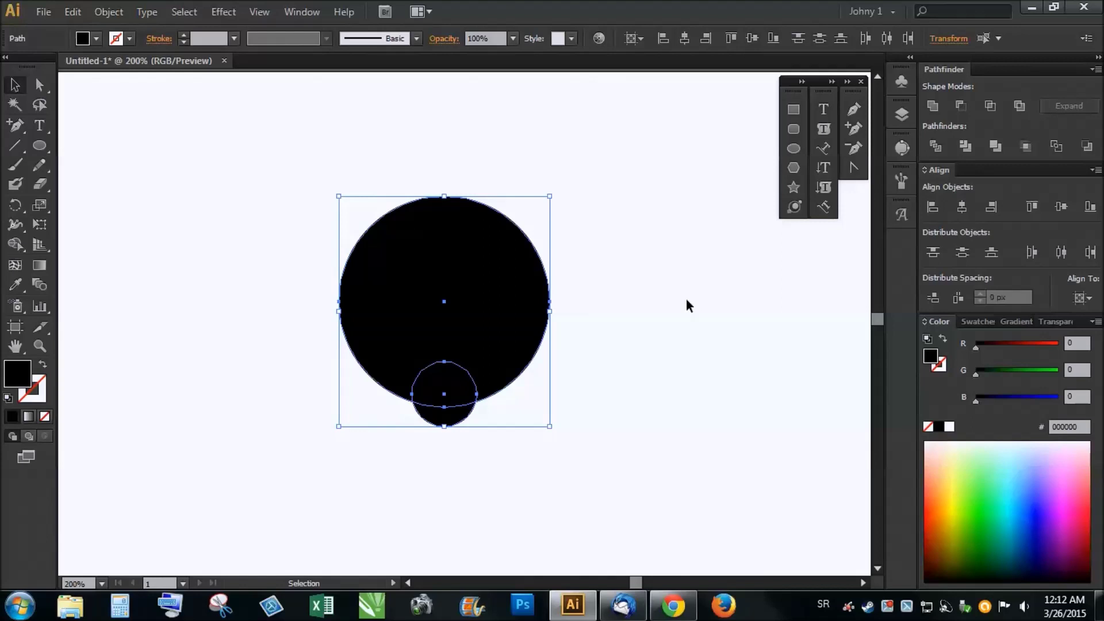
pyautogui.click(436, 408)
# Step: Join the two small circles and centre all three circles horizontally on each other
pyautogui.click(387, 403)
pyautogui.keyDown('shift'); pyautogui.click(308, 415); pyautogui.keyUp('shift')
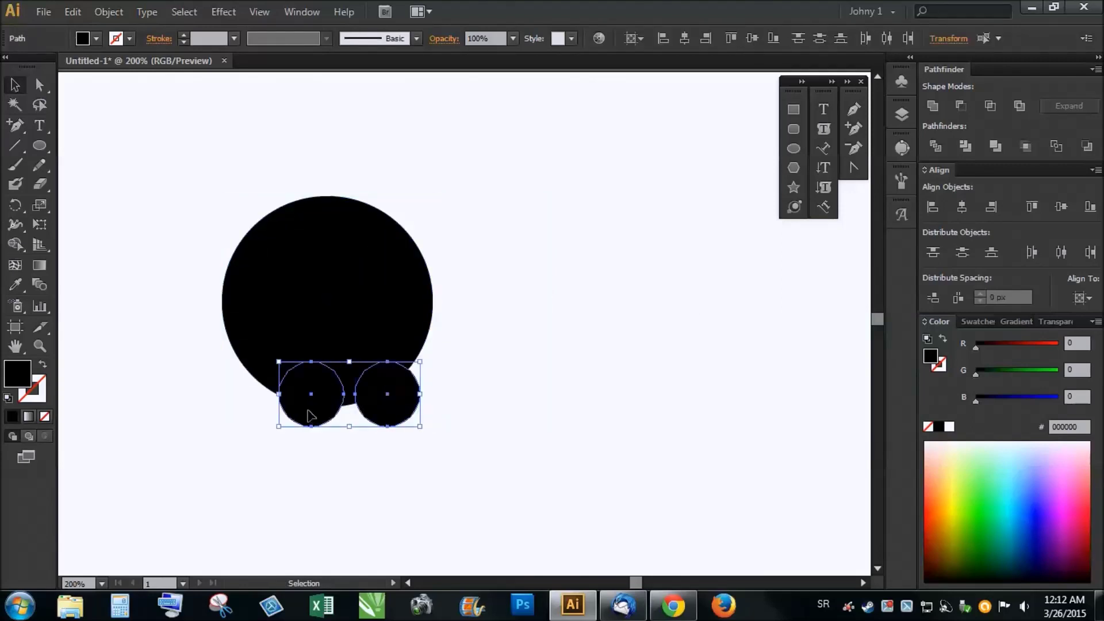
pyautogui.rightClick(309, 416)
pyautogui.click(351, 260)
pyautogui.click(419, 408)
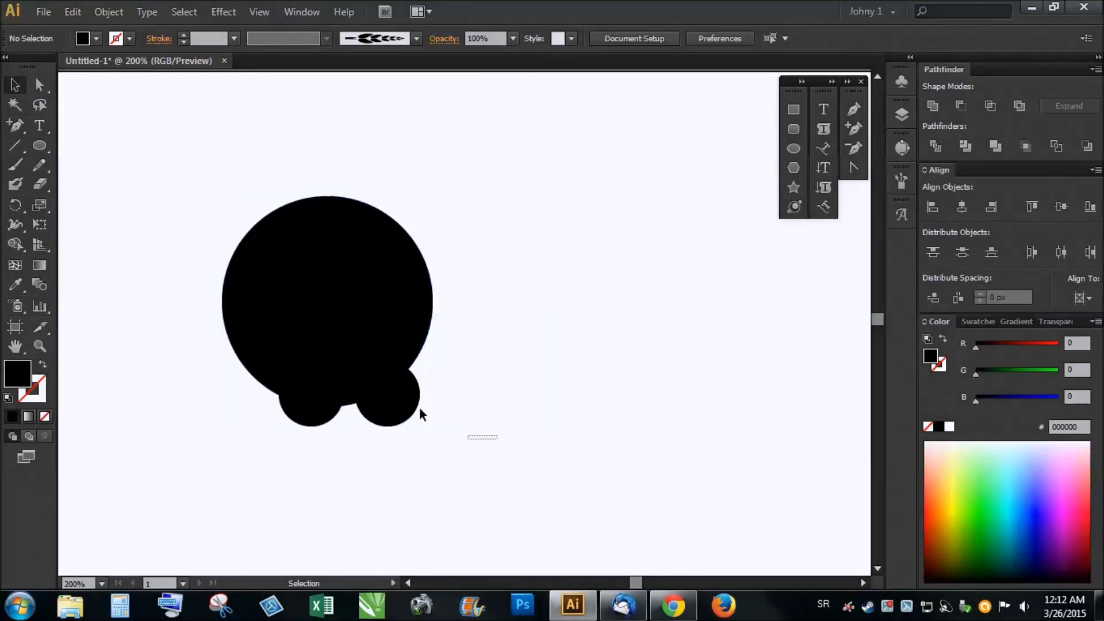
pyautogui.hotkey('ctrl', 'a')
pyautogui.click(962, 207)
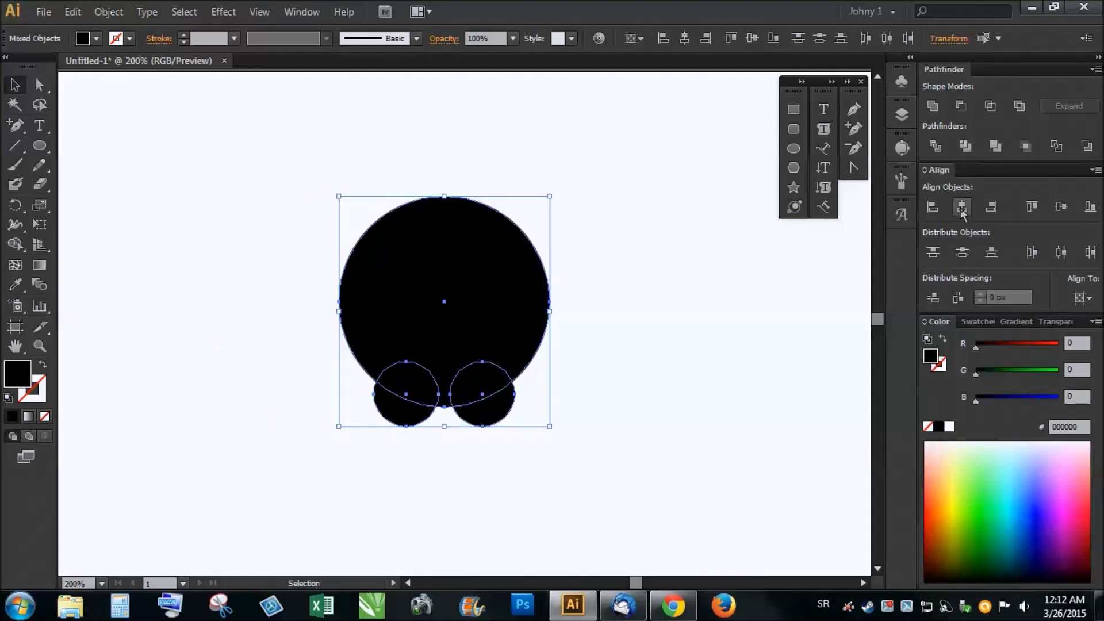
# Step: Try combining the circles, undo it, and bring the large circle to the front
pyautogui.click(664, 312)
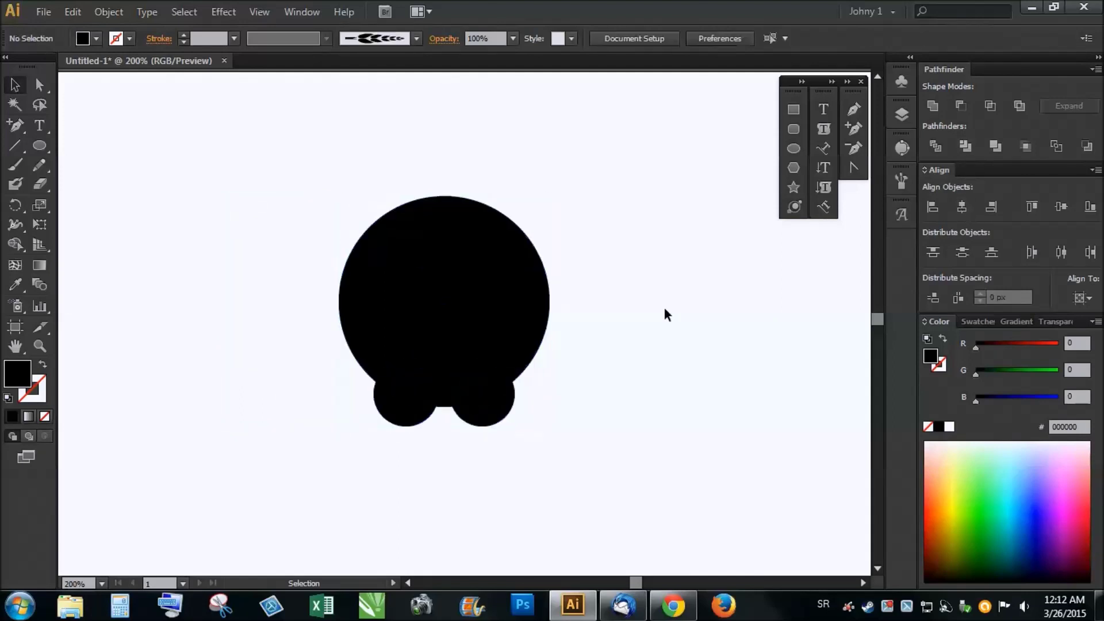
pyautogui.click(481, 316)
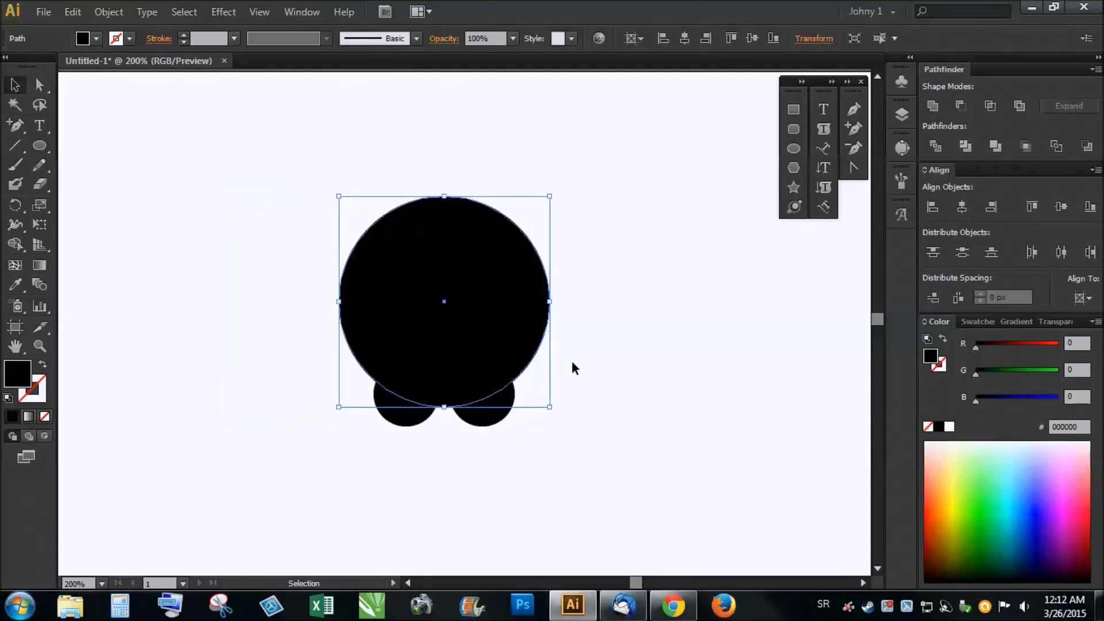
pyautogui.moveTo(604, 443); pyautogui.dragTo(308, 237)
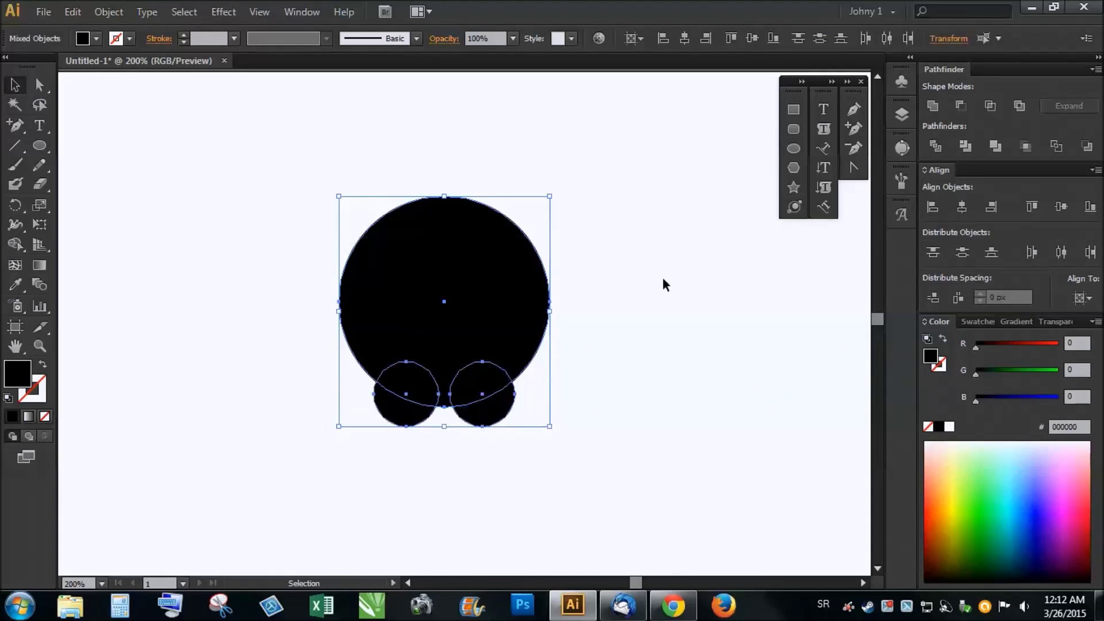
pyautogui.click(966, 148)
pyautogui.hotkey('ctrl', 'z')
pyautogui.click(617, 340)
pyautogui.rightClick(480, 303)
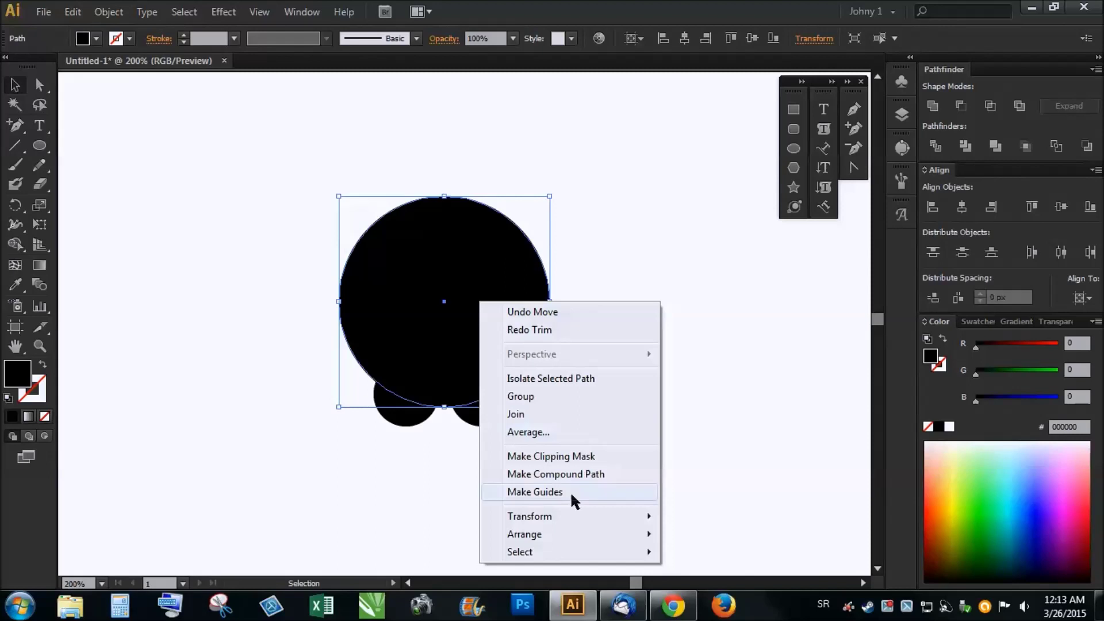
pyautogui.moveTo(524, 534)
pyautogui.click(714, 456)
# Step: Pathfinder-trim the three circles, ungroup them, and move the large disc up-left away from the crescents
pyautogui.moveTo(645, 451); pyautogui.dragTo(403, 403)
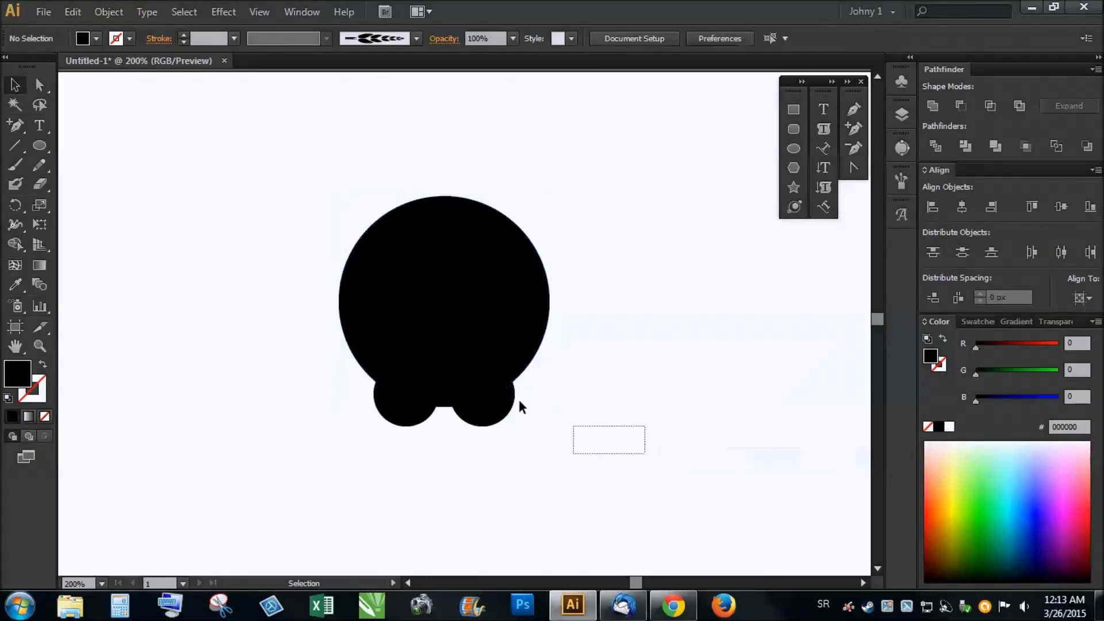
pyautogui.click(966, 146)
pyautogui.rightClick(506, 295)
pyautogui.click(564, 395)
pyautogui.click(555, 327)
pyautogui.click(486, 298)
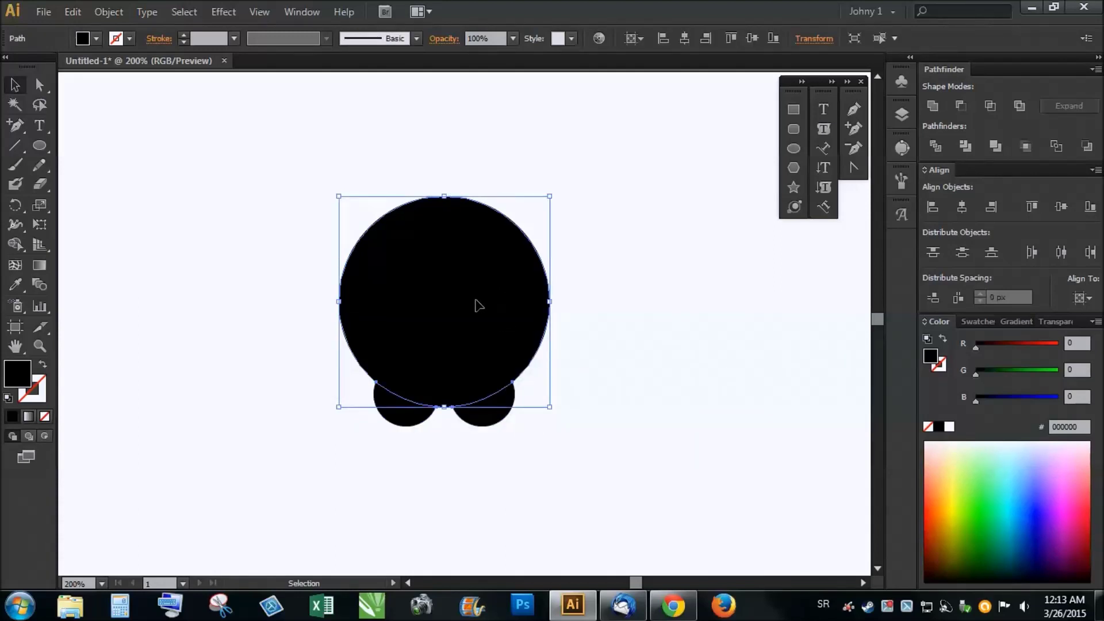
pyautogui.moveTo(479, 305); pyautogui.dragTo(222, 218)
pyautogui.scroll(-2, 473, 377)
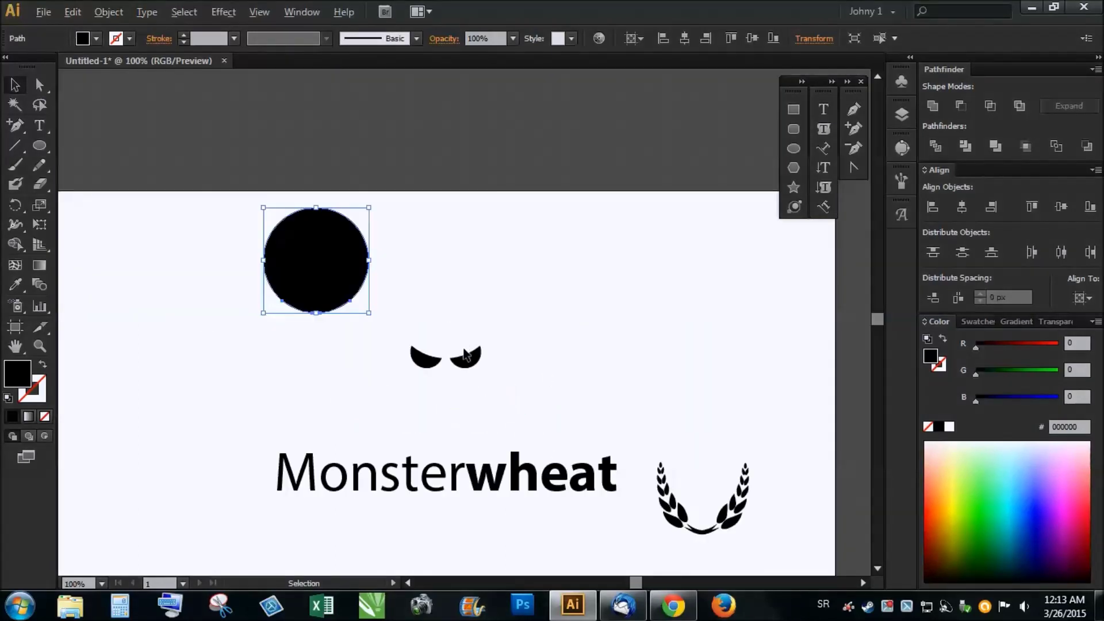
# Step: Group the two crescent eyes into one pair
pyautogui.scroll(2, 489, 391)
pyautogui.scroll(-1, 367, 279)
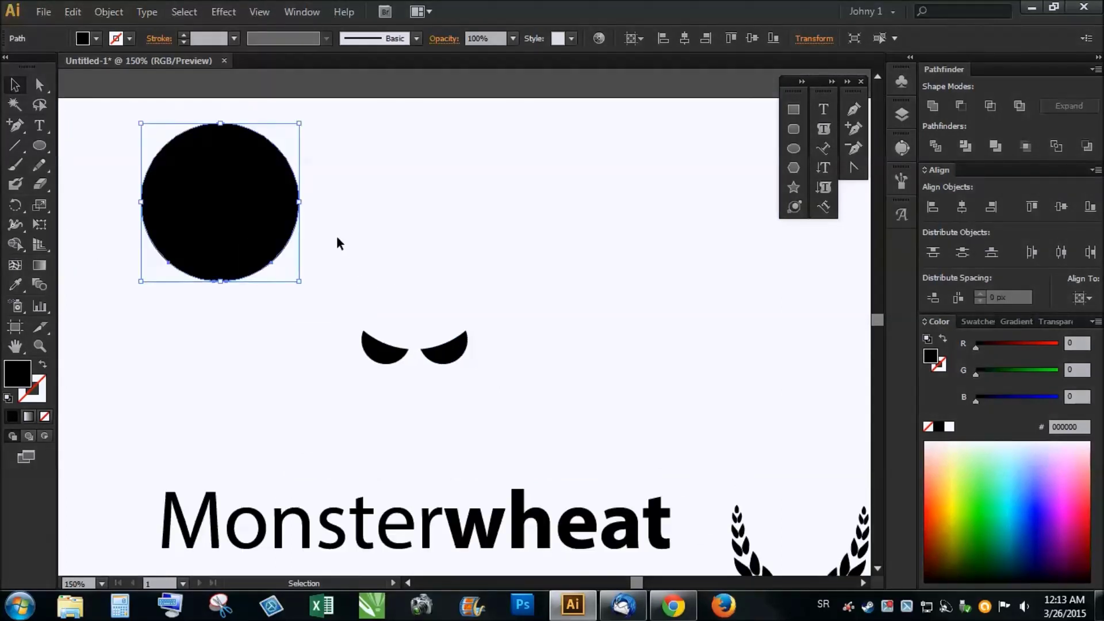
pyautogui.scroll(1, 339, 243)
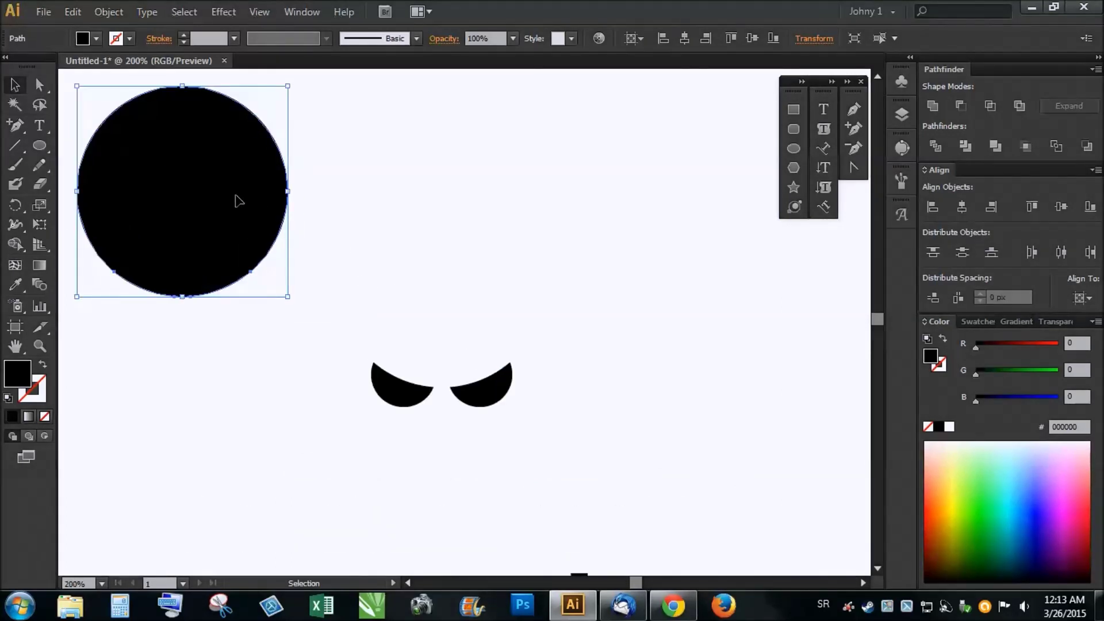
pyautogui.click(488, 384)
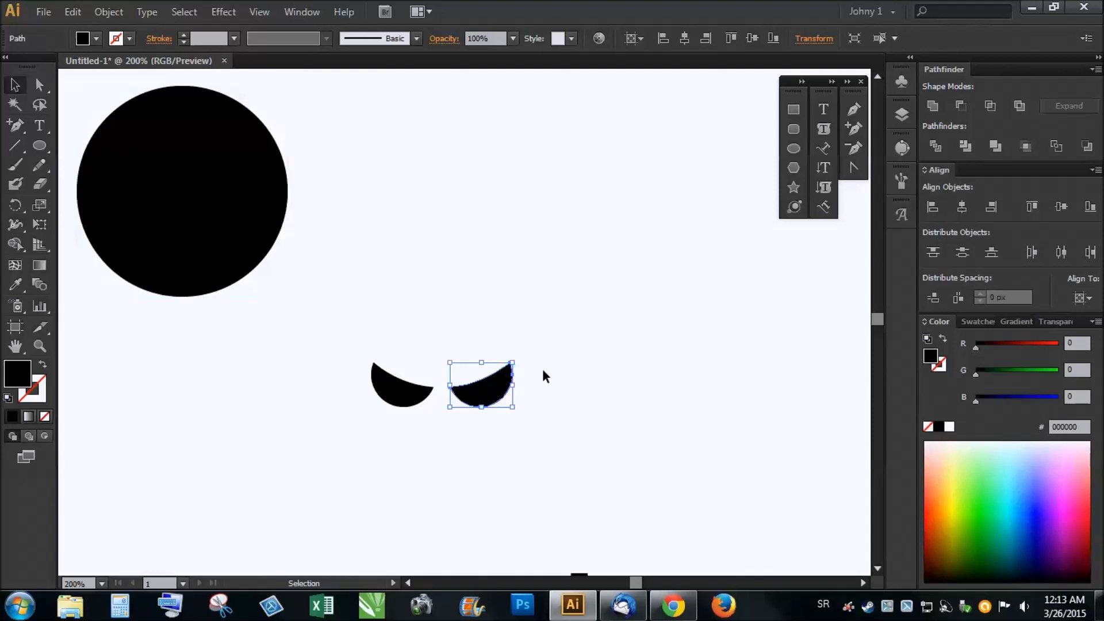
pyautogui.moveTo(347, 368); pyautogui.dragTo(552, 438)
pyautogui.rightClick(477, 391)
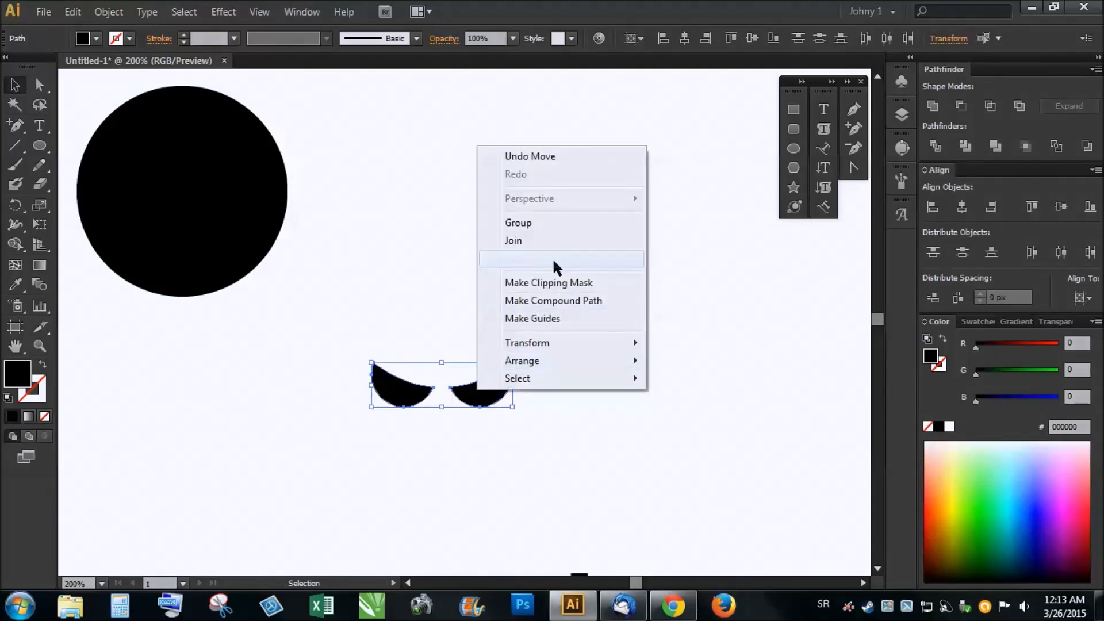
pyautogui.click(522, 222)
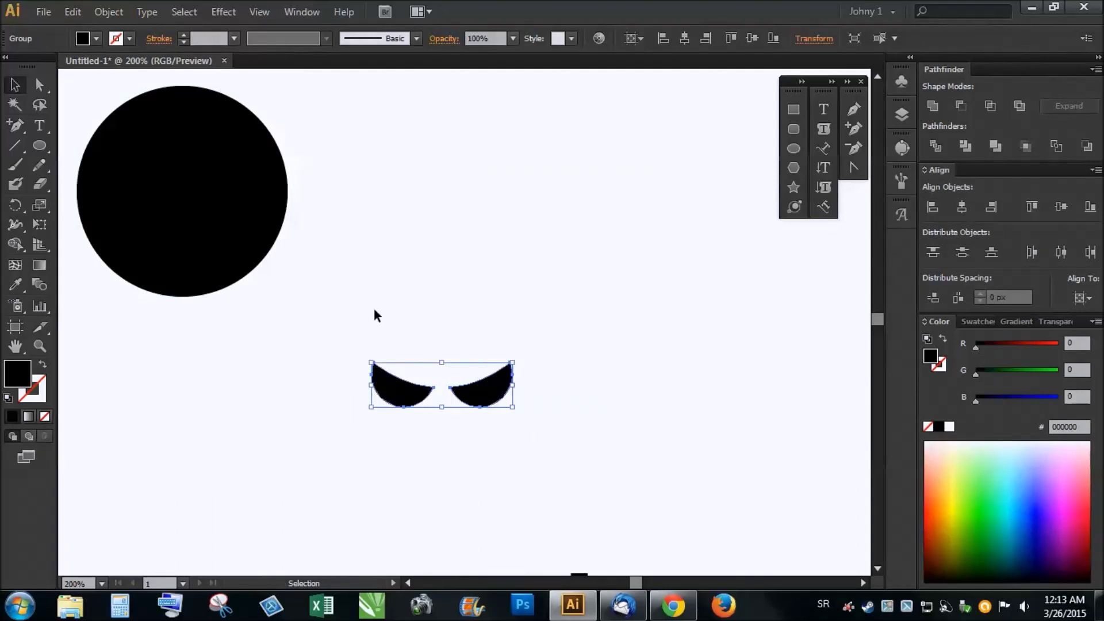
# Step: Move the black circle above the eyes, copy it upward, and enlarge the copy to about 160 px
pyautogui.moveTo(257, 236); pyautogui.dragTo(469, 251)
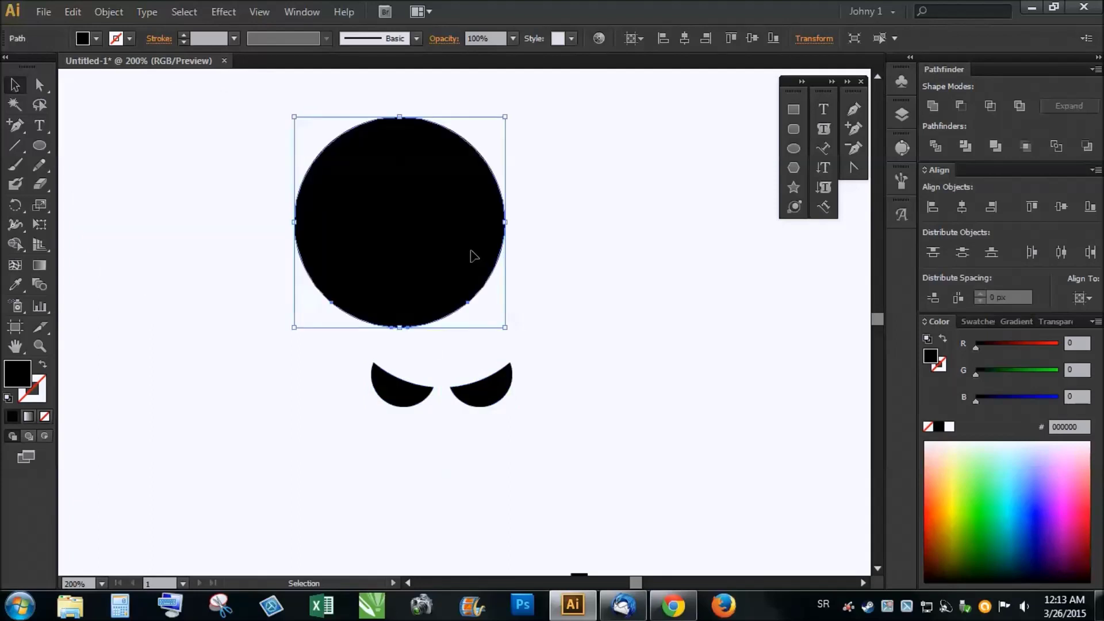
pyautogui.scroll(-2, 383, 316)
pyautogui.scroll(1, 382, 318)
pyautogui.moveTo(417, 298); pyautogui.dragTo(422, 283)
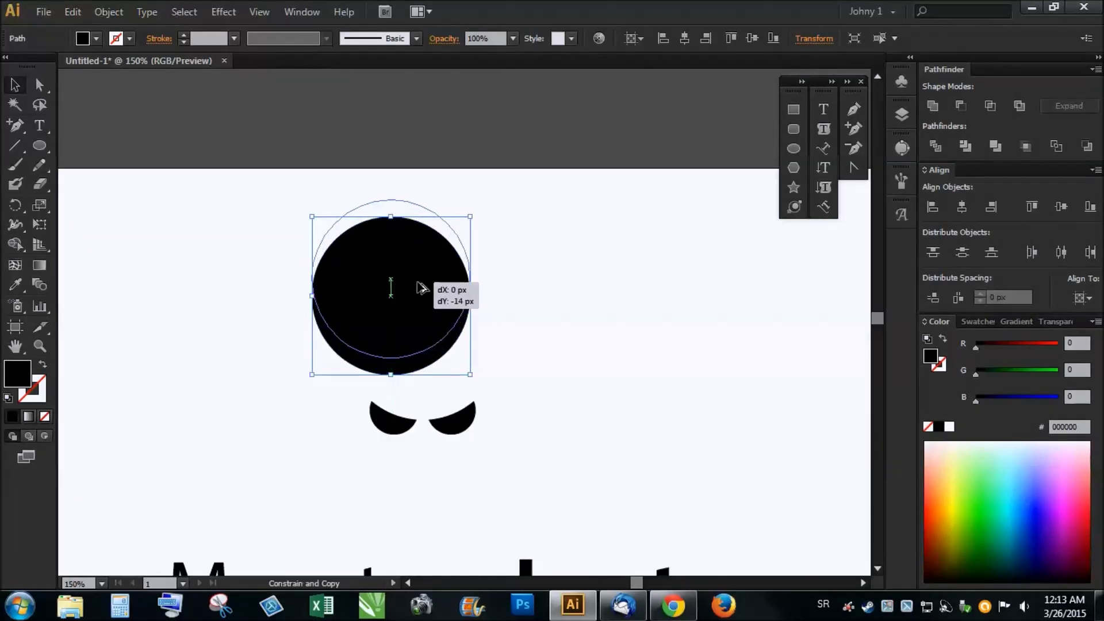
pyautogui.moveTo(421, 283); pyautogui.dragTo(424, 254)
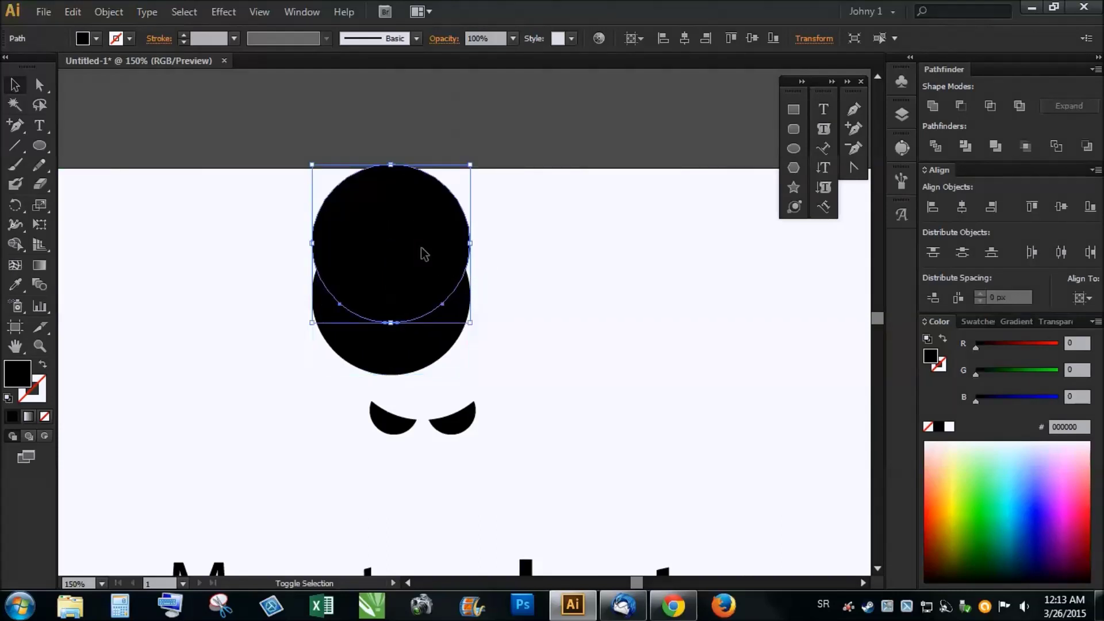
pyautogui.moveTo(471, 164); pyautogui.dragTo(491, 135)
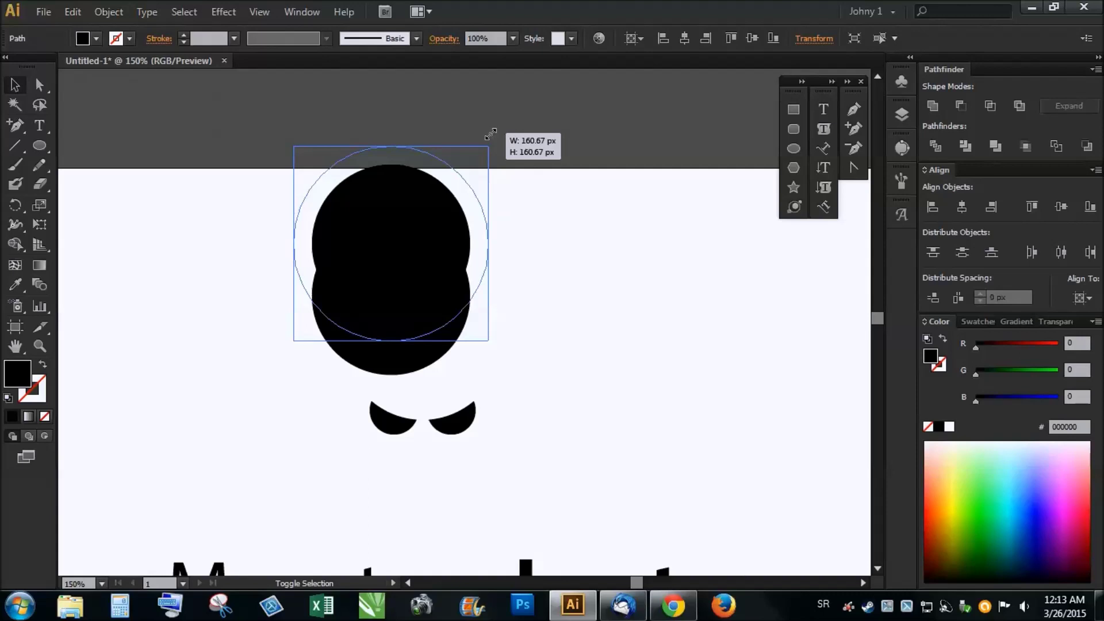
pyautogui.moveTo(490, 135); pyautogui.dragTo(490, 135)
# Step: Trim the two overlapping circles, ungroup, and delete the top piece to leave a crescent
pyautogui.moveTo(535, 389); pyautogui.dragTo(397, 236)
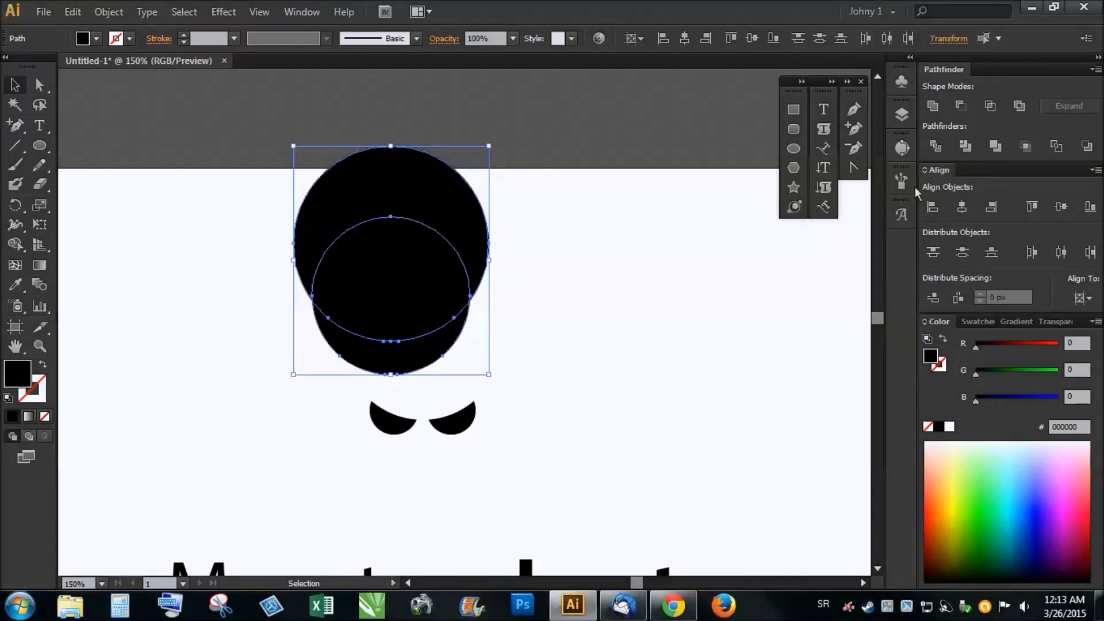
pyautogui.click(967, 148)
pyautogui.rightClick(438, 256)
pyautogui.click(504, 352)
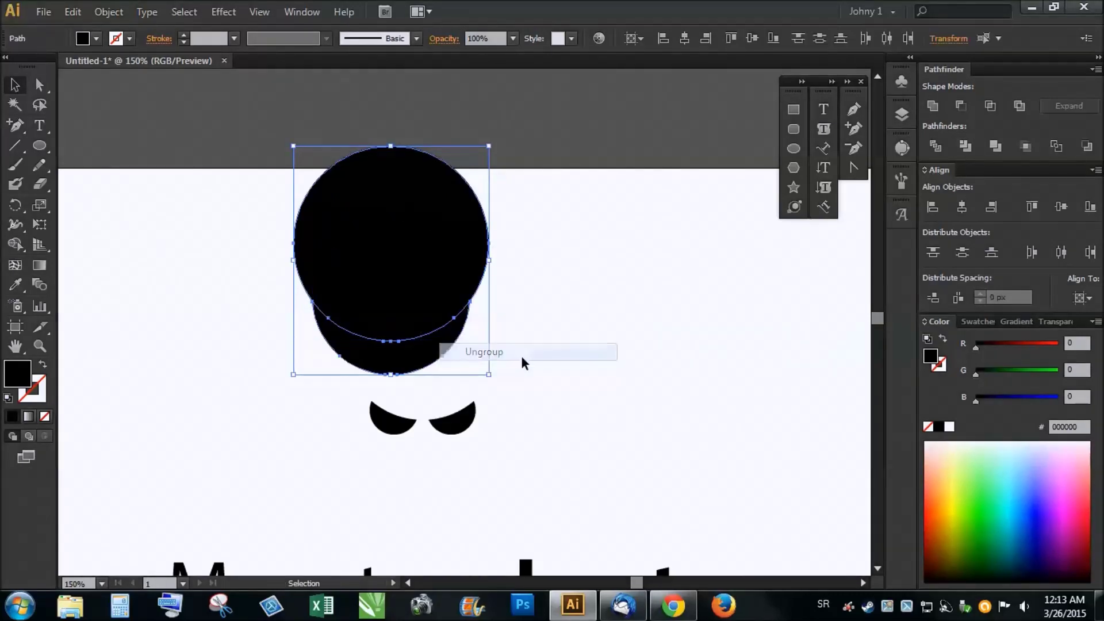
pyautogui.click(543, 360)
pyautogui.click(423, 253)
pyautogui.press('Delete')
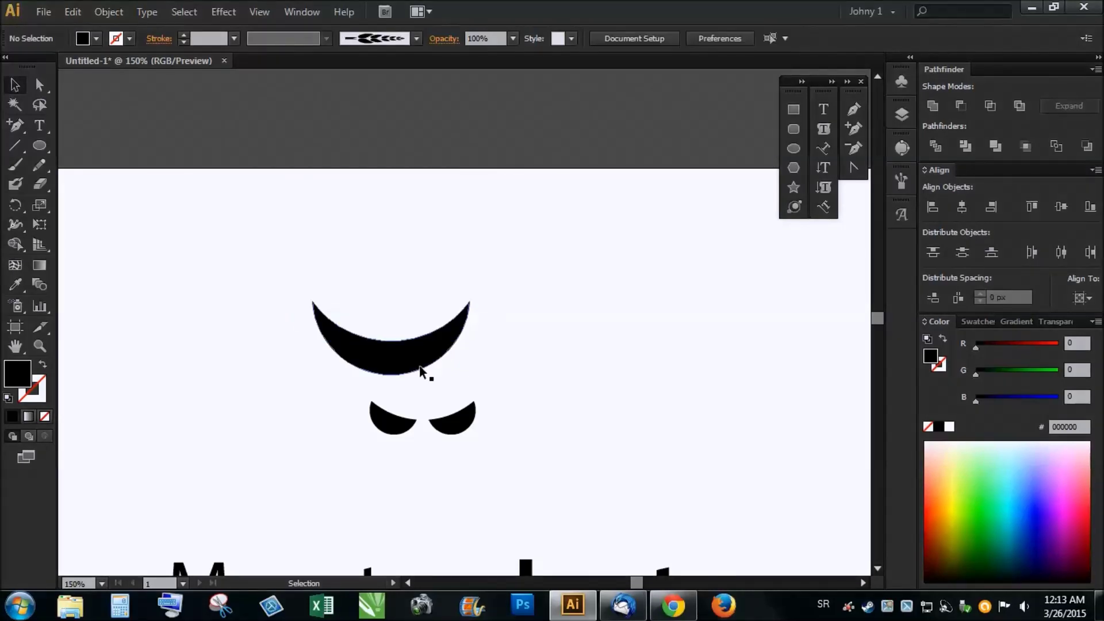
# Step: Shrink the crescent mouth, place it below the eyes, and adjust its width evenly
pyautogui.click(425, 361)
pyautogui.moveTo(470, 300); pyautogui.dragTo(450, 311)
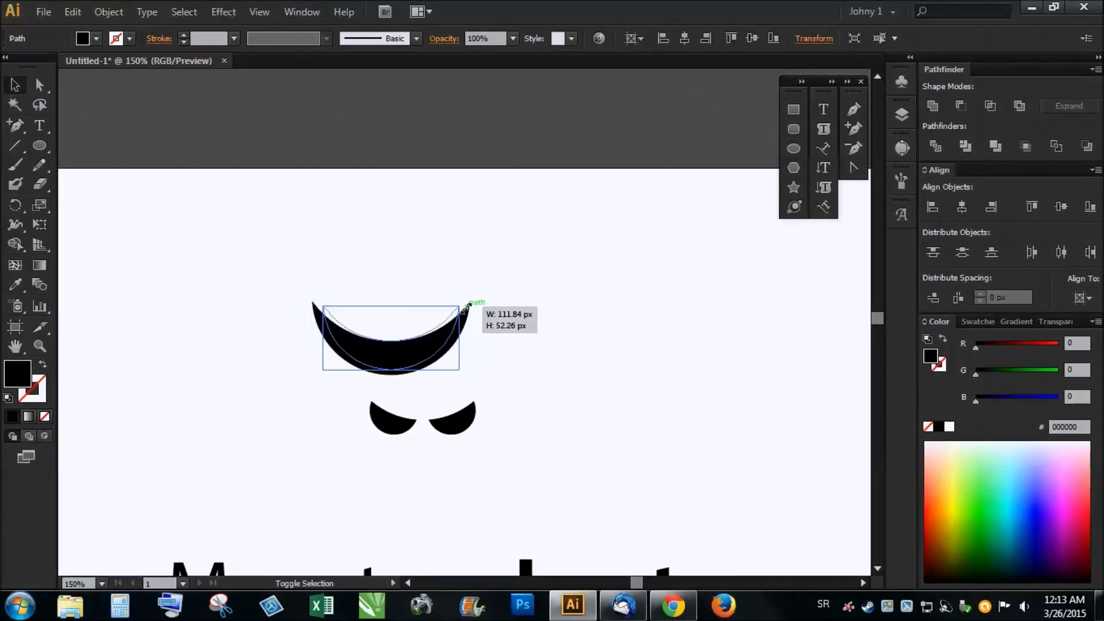
pyautogui.moveTo(415, 351); pyautogui.dragTo(441, 464)
pyautogui.hotkey('ctrl', '+')
pyautogui.moveTo(523, 397); pyautogui.dragTo(496, 410)
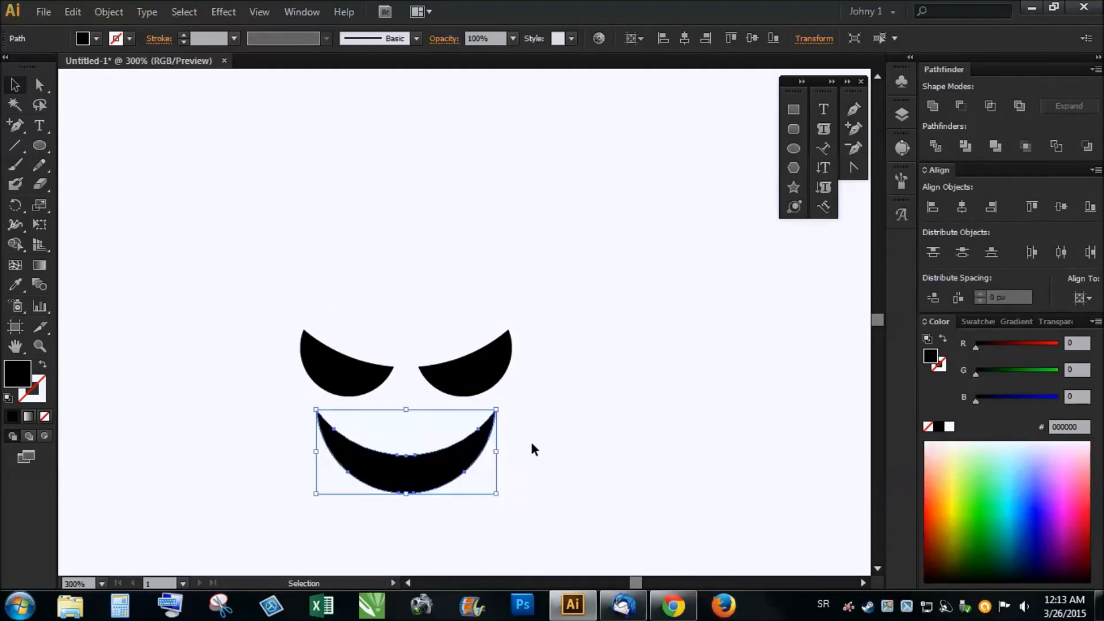
pyautogui.moveTo(498, 453); pyautogui.dragTo(503, 453)
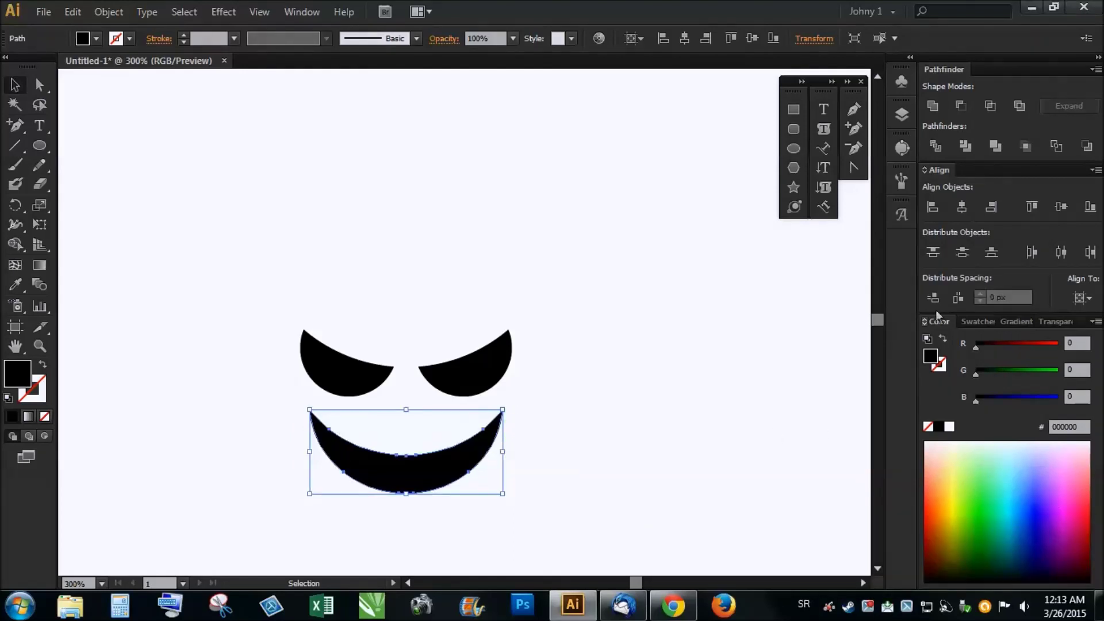
pyautogui.click(541, 464)
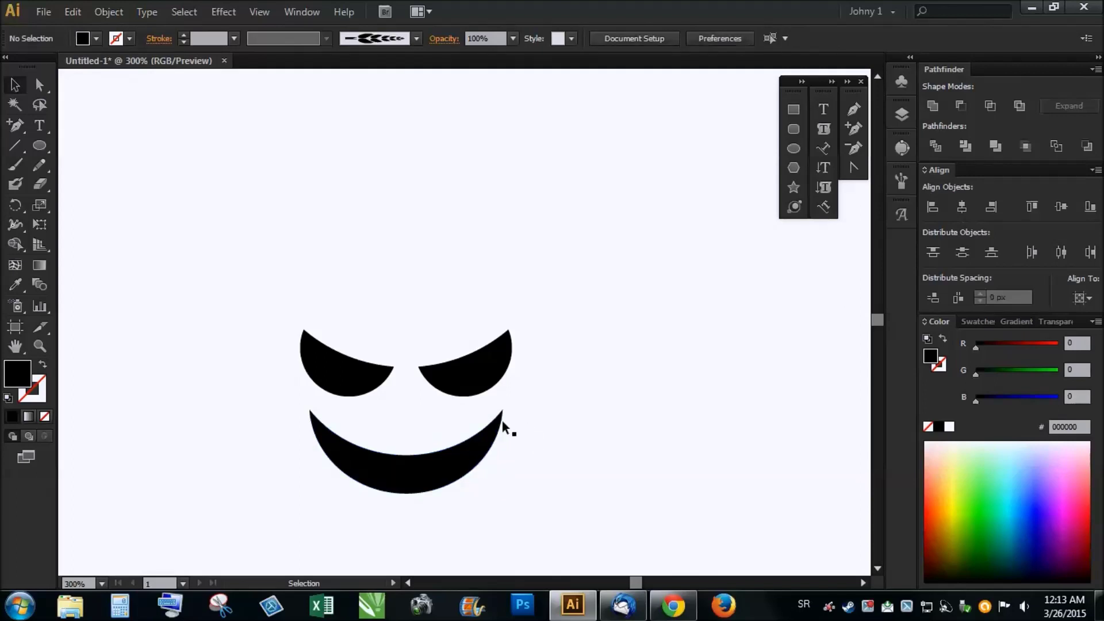
# Step: Create a 3-sided polygon, enlarge it, and place the triangle nose between the eyes
pyautogui.scroll(1, 434, 417)
pyautogui.click(794, 168)
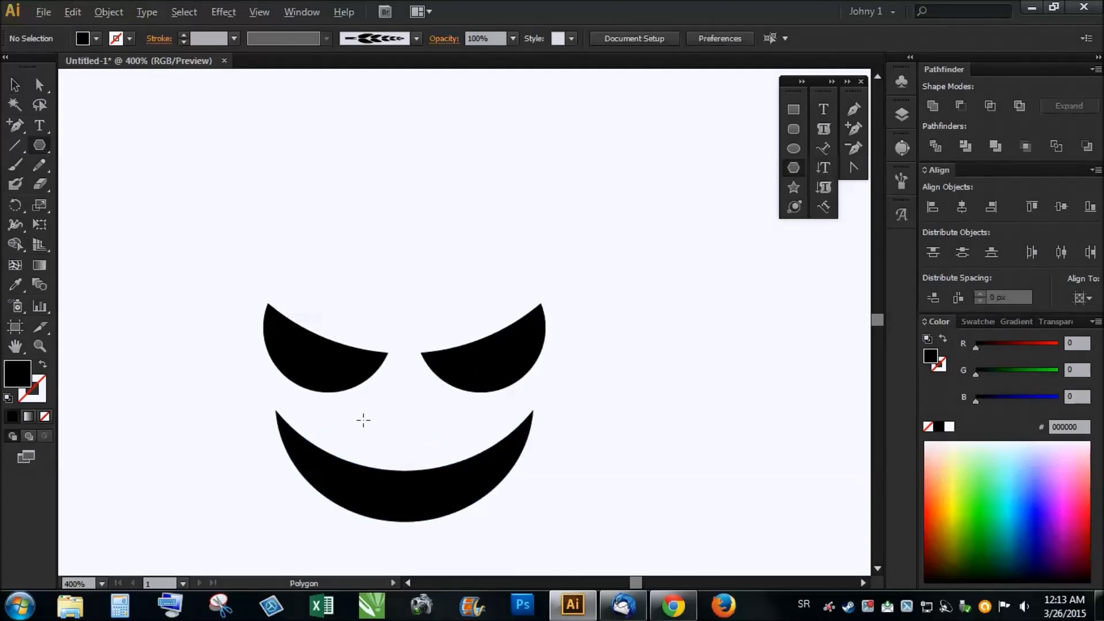
pyautogui.scroll(2, 442, 388)
pyautogui.click(409, 390)
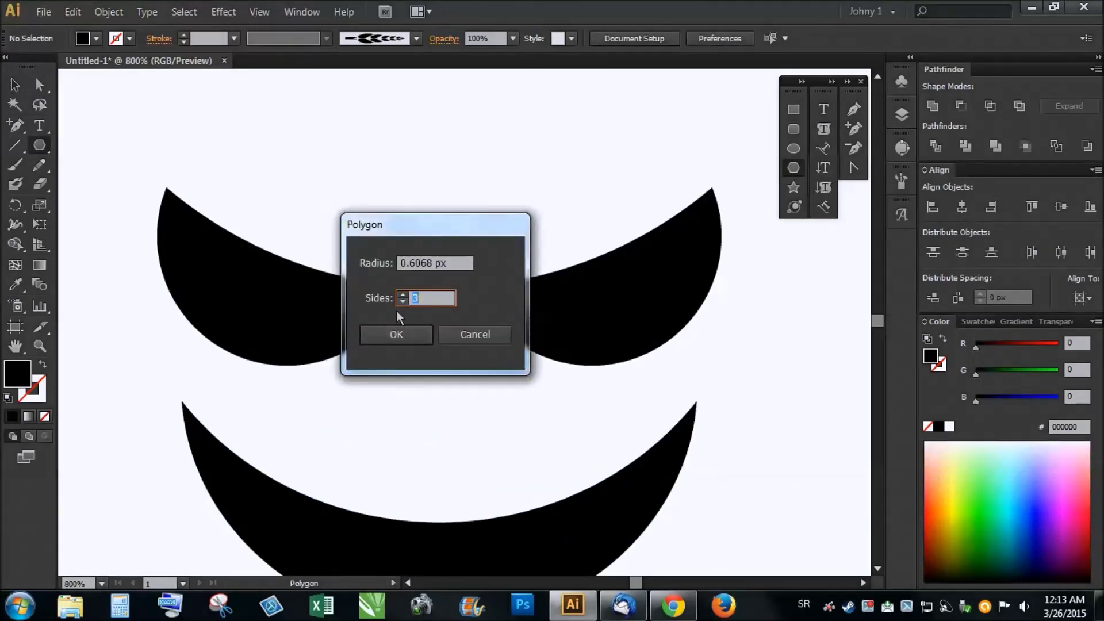
pyautogui.click(400, 335)
pyautogui.press('v')
pyautogui.moveTo(418, 385)
pyautogui.mouseDown()
pyautogui.moveTo(485, 329)
pyautogui.moveTo(449, 357)
pyautogui.mouseUp()
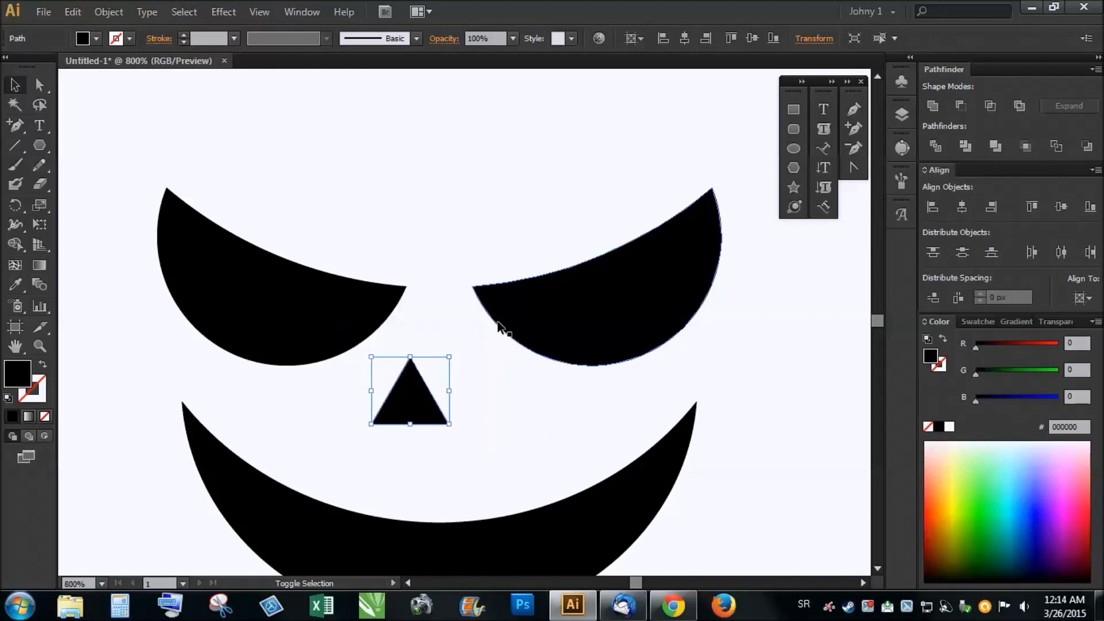
pyautogui.moveTo(420, 406); pyautogui.dragTo(452, 386)
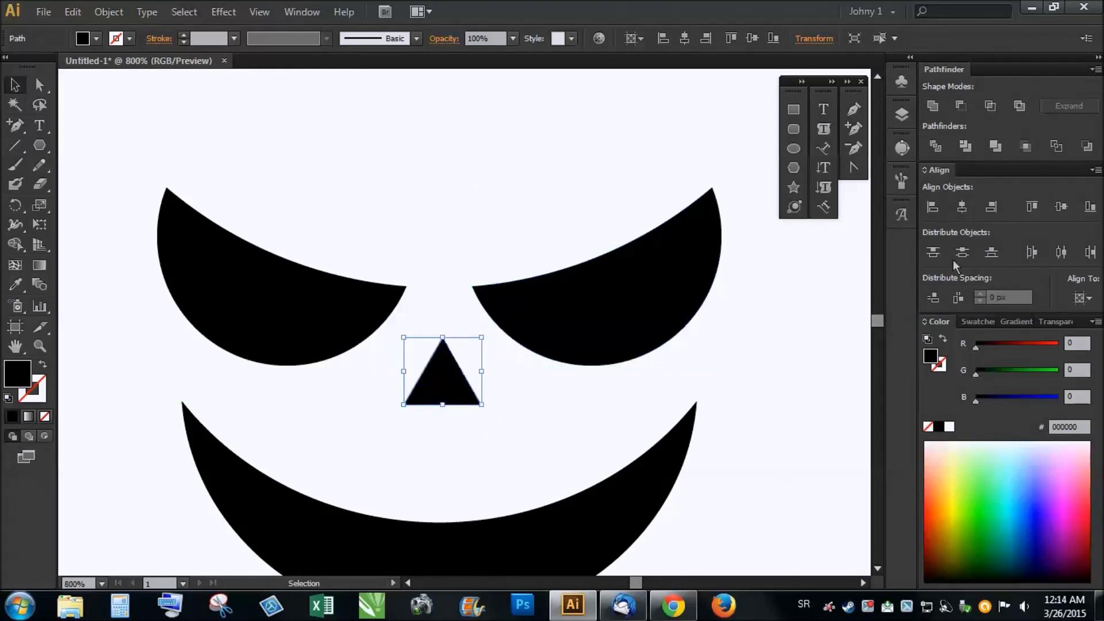
pyautogui.click(434, 247)
# Step: Copy the triangle down onto the mouth's left end as a fang
pyautogui.hotkey('ctrl', '-')
pyautogui.hotkey('ctrl', '-')
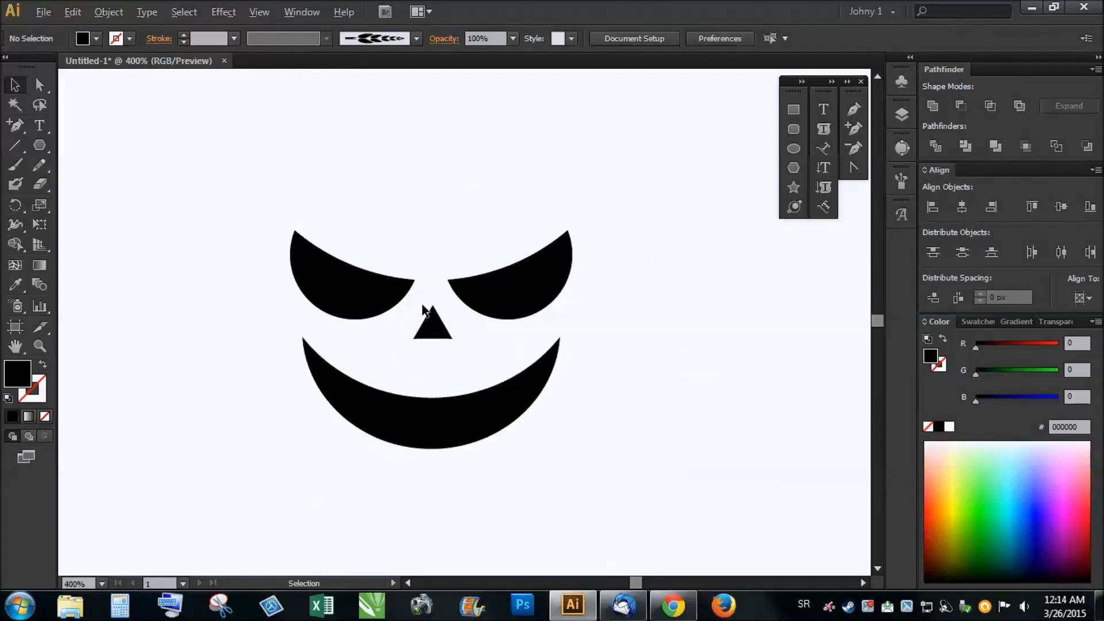
pyautogui.hotkey('ctrl', '+')
pyautogui.moveTo(439, 322)
pyautogui.mouseDown()
pyautogui.moveTo(420, 355)
pyautogui.moveTo(368, 371)
pyautogui.moveTo(380, 360)
pyautogui.mouseUp()
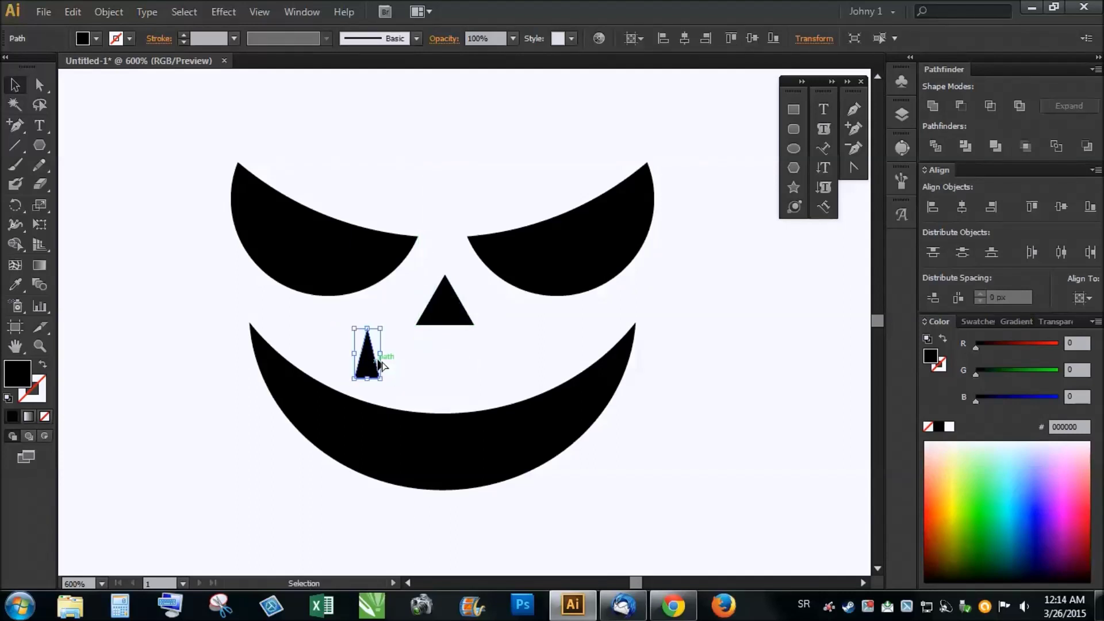
# Step: Flip the fang triangle downward, fill it white, and place it on the mouth's edge
pyautogui.scroll(1, 376, 338)
pyautogui.moveTo(371, 332); pyautogui.dragTo(378, 419)
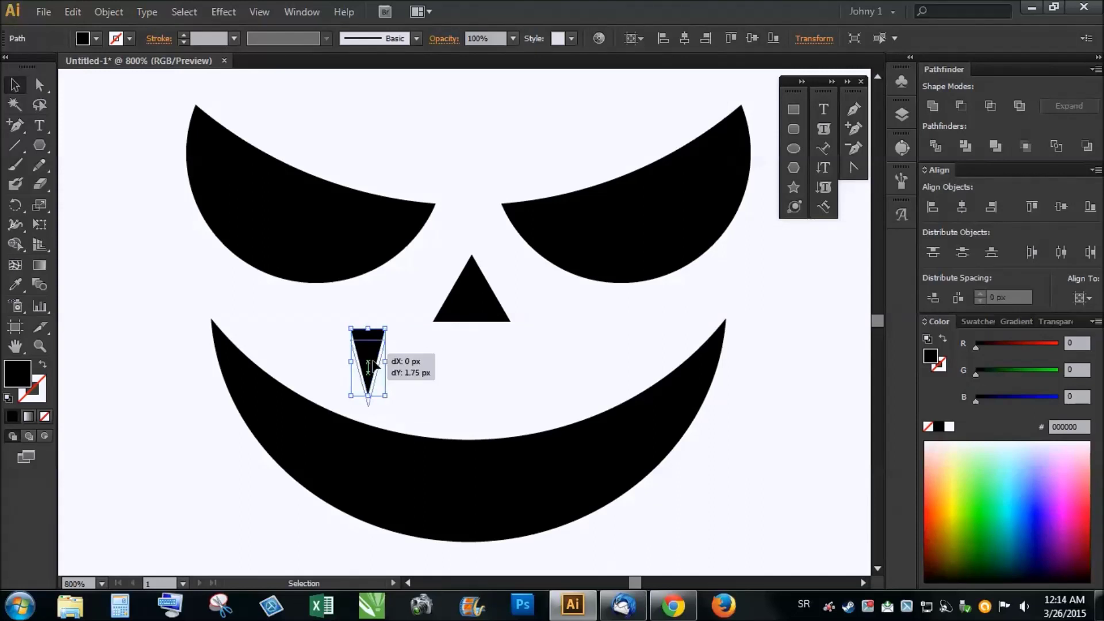
pyautogui.click(949, 427)
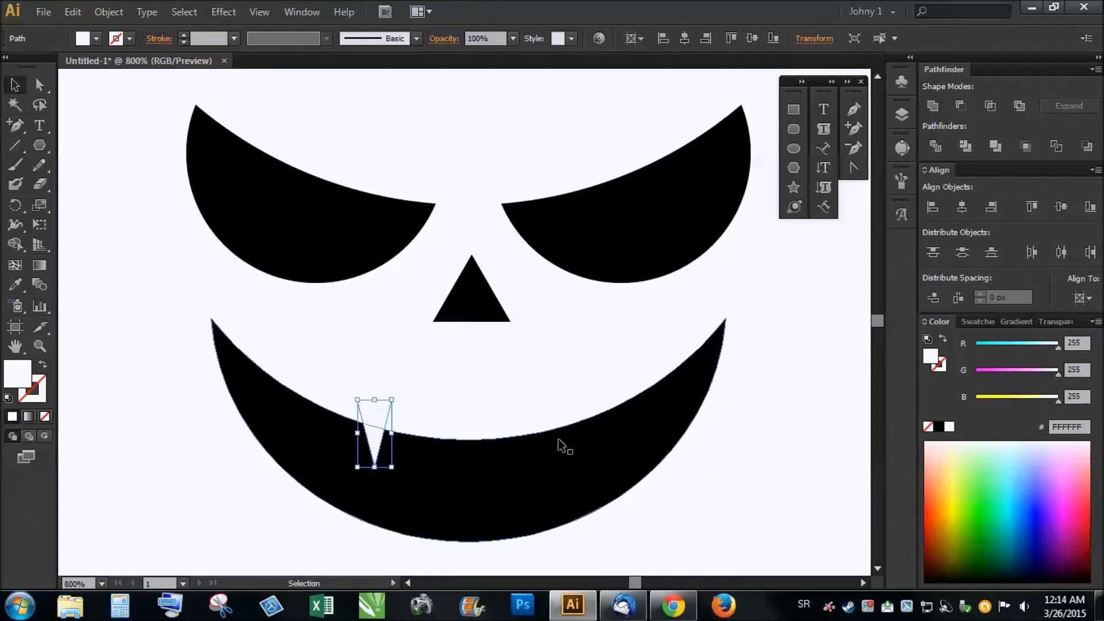
pyautogui.scroll(2, 438, 444)
pyautogui.moveTo(328, 394); pyautogui.dragTo(345, 417)
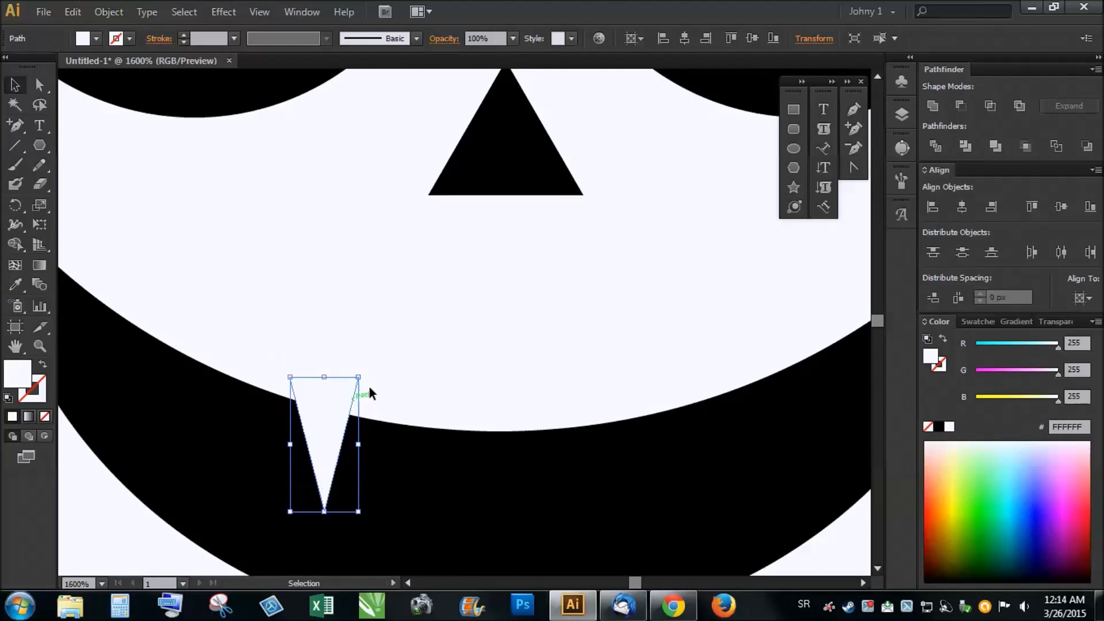
pyautogui.click(315, 326)
pyautogui.scroll(-2, 316, 326)
# Step: Copy white teeth along the mouth's top edge, including its upper right and upper left
pyautogui.moveTo(311, 382)
pyautogui.mouseDown()
pyautogui.moveTo(473, 393)
pyautogui.moveTo(453, 390)
pyautogui.mouseUp()
pyautogui.click(434, 311)
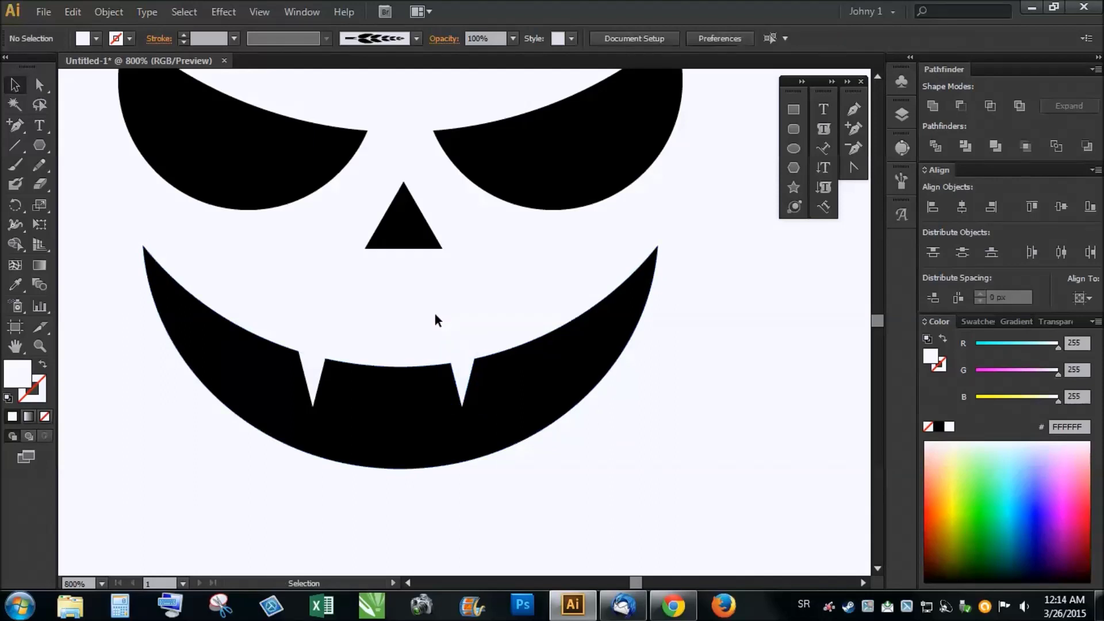
pyautogui.scroll(-1, 452, 307)
pyautogui.scroll(1, 442, 304)
pyautogui.scroll(1, 456, 352)
pyautogui.moveTo(476, 374); pyautogui.dragTo(600, 318)
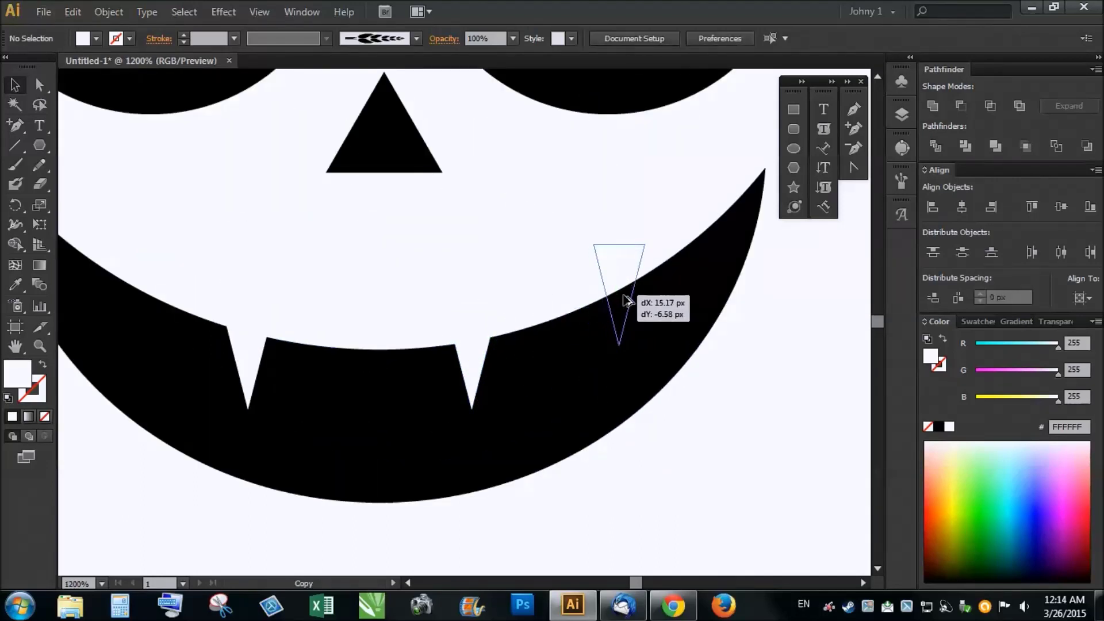
pyautogui.moveTo(600, 318); pyautogui.dragTo(637, 250)
pyautogui.moveTo(631, 301)
pyautogui.mouseDown()
pyautogui.moveTo(540, 305)
pyautogui.moveTo(136, 268)
pyautogui.mouseUp()
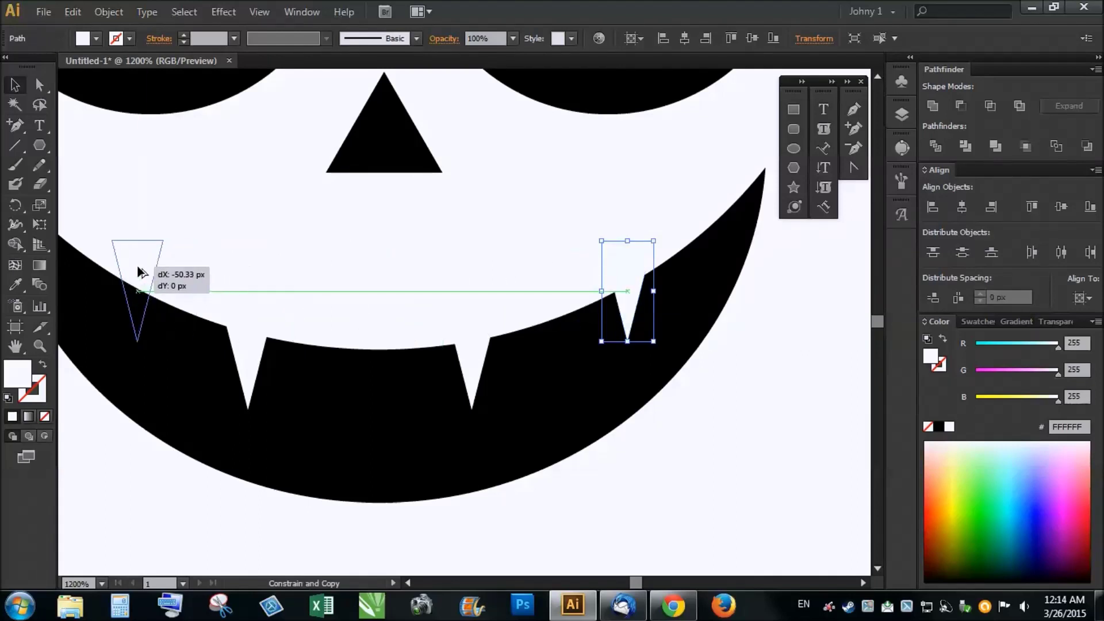
pyautogui.moveTo(138, 270); pyautogui.dragTo(138, 270)
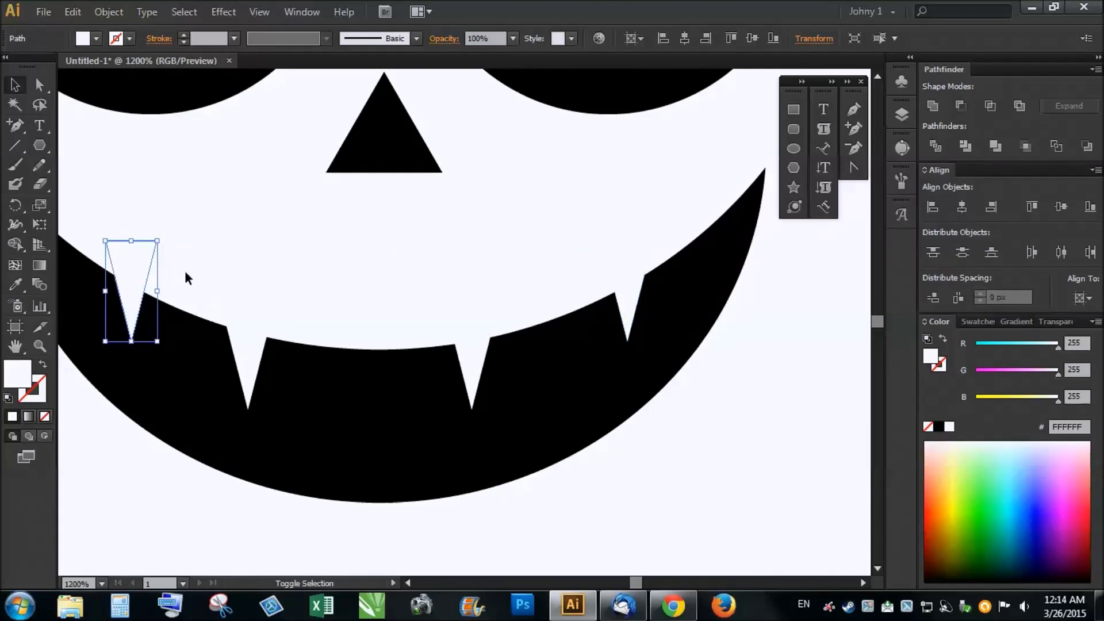
pyautogui.click(267, 270)
# Step: Copy teeth onto the mouth's lower left and lower right edges, then select mouth and teeth together
pyautogui.scroll(-3, 486, 409)
pyautogui.scroll(2, 486, 409)
pyautogui.moveTo(253, 319)
pyautogui.mouseDown()
pyautogui.moveTo(397, 529)
pyautogui.moveTo(398, 471)
pyautogui.mouseUp()
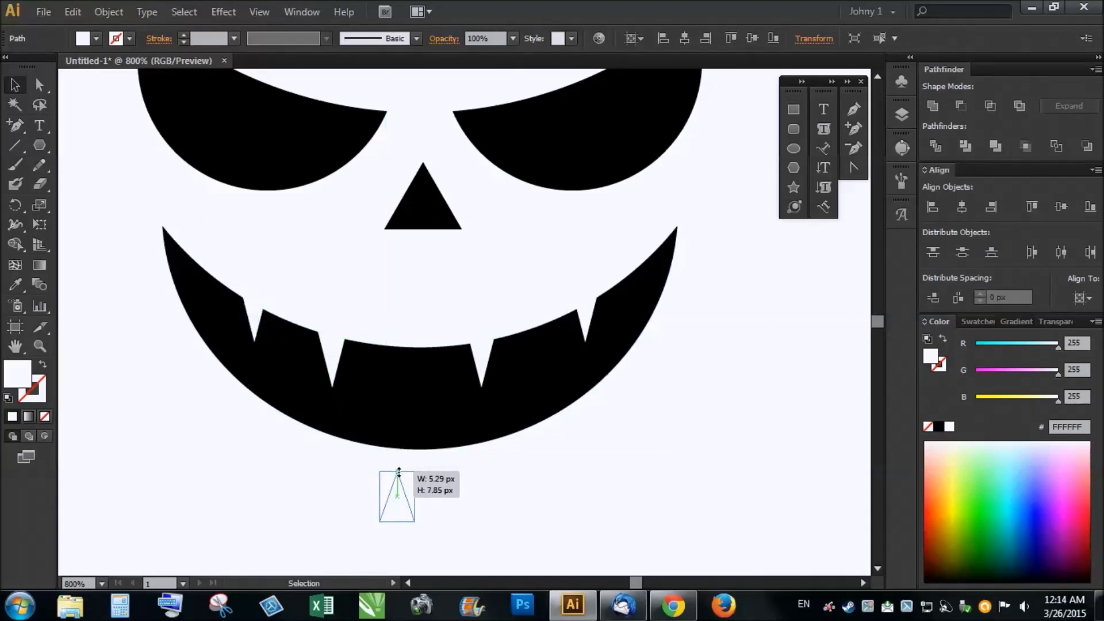
pyautogui.moveTo(401, 514); pyautogui.dragTo(291, 419)
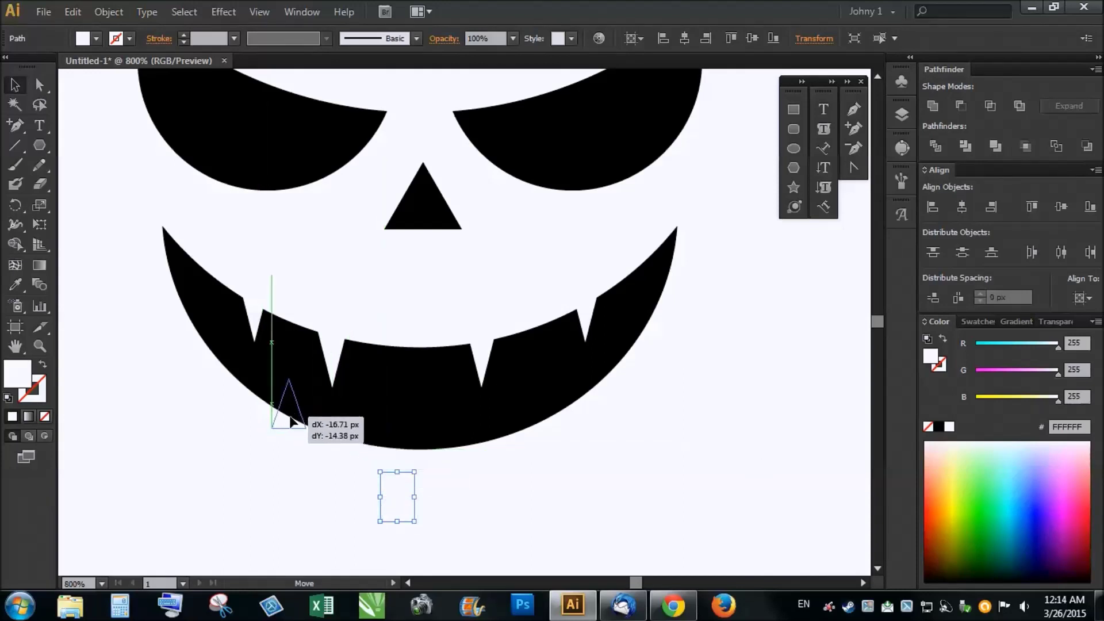
pyautogui.moveTo(292, 421)
pyautogui.mouseDown()
pyautogui.moveTo(295, 438)
pyautogui.moveTo(565, 431)
pyautogui.mouseUp()
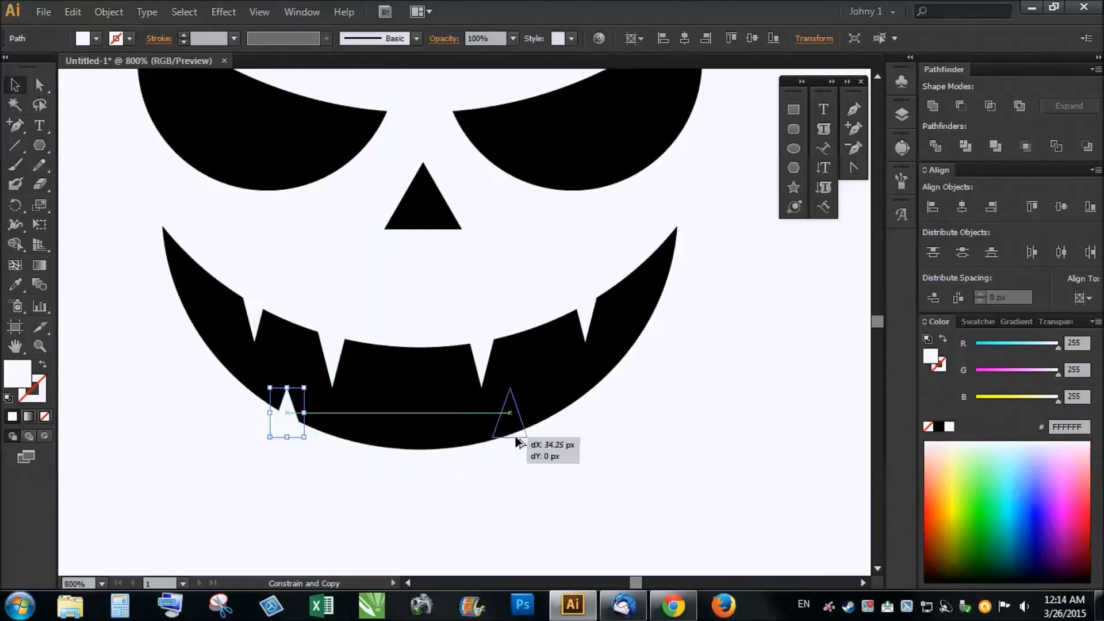
pyautogui.click(610, 489)
pyautogui.hotkey('ctrl', '-')
pyautogui.hotkey('ctrl', '-')
pyautogui.hotkey('ctrl', '-')
pyautogui.moveTo(571, 436); pyautogui.dragTo(212, 342)
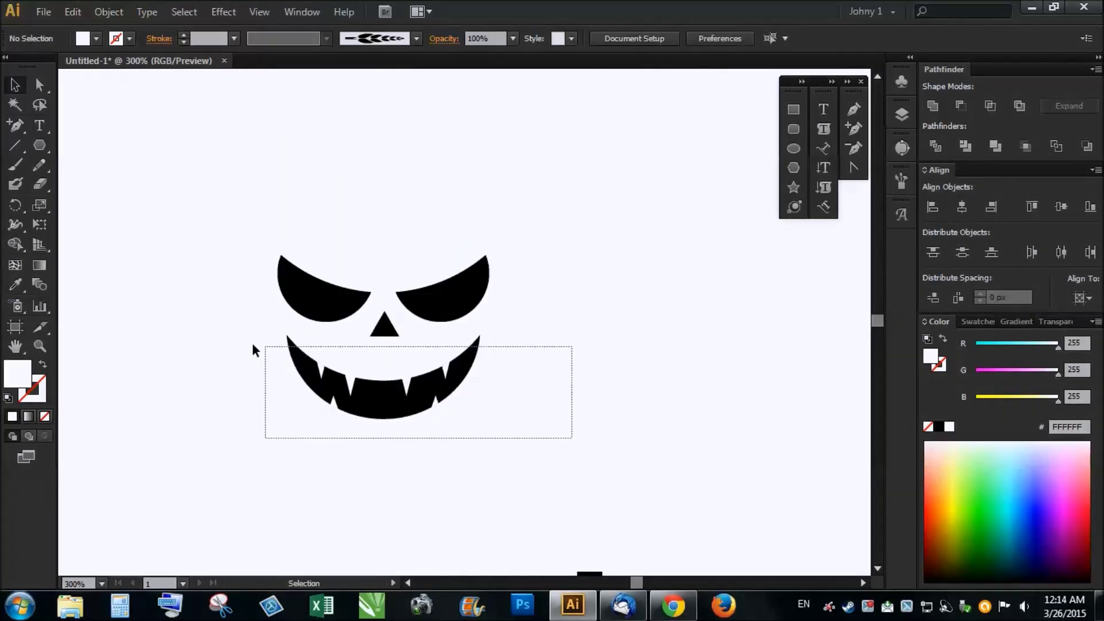
# Step: Group the mouth with its teeth
pyautogui.rightClick(387, 400)
pyautogui.click(460, 228)
pyautogui.click(555, 336)
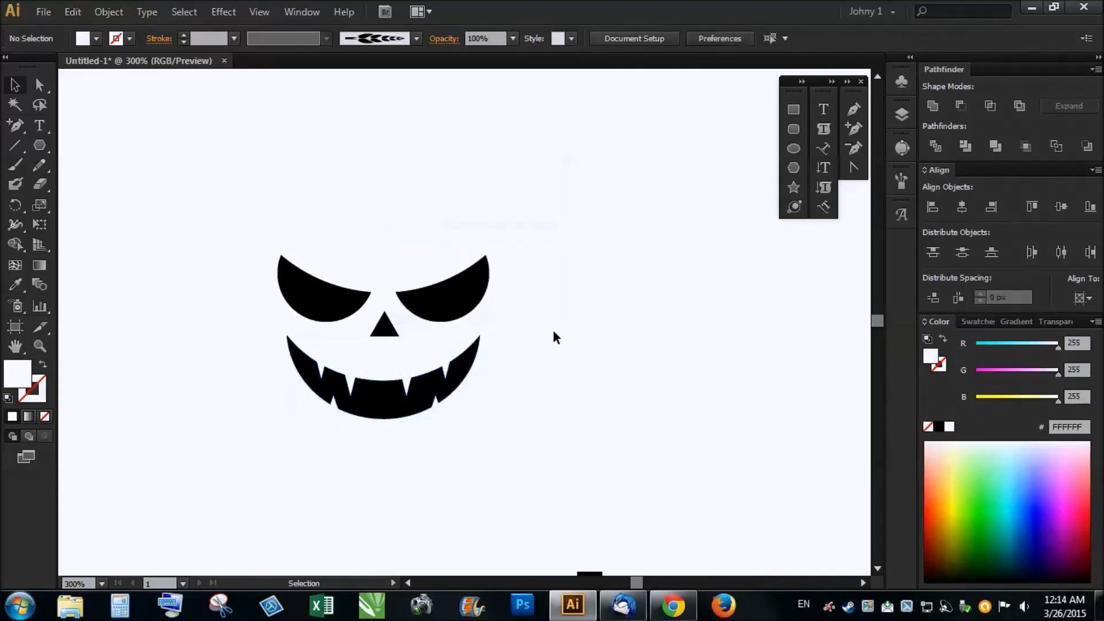
pyautogui.keyDown('alt'); pyautogui.scroll(-2, 555, 327); pyautogui.keyUp('alt')
pyautogui.keyDown('alt'); pyautogui.scroll(2, 518, 334); pyautogui.keyUp('alt')
pyautogui.keyDown('alt'); pyautogui.scroll(-3, 291, 316); pyautogui.keyUp('alt')
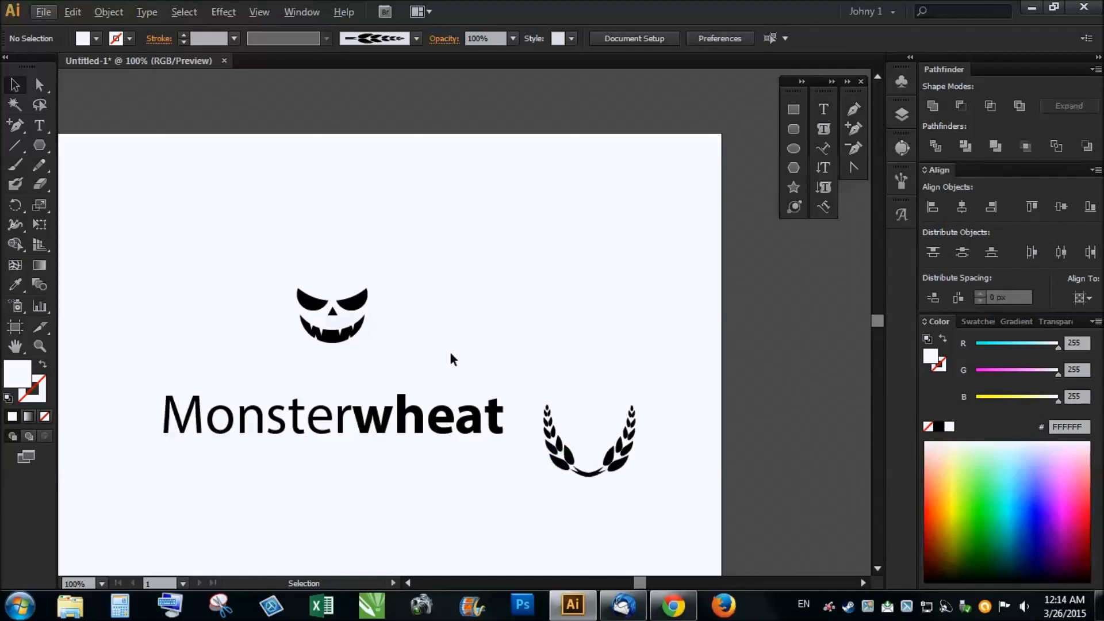
# Step: Move the pumpkin face slightly down and the wheat wreath up above it
pyautogui.click(356, 310)
pyautogui.moveTo(365, 312); pyautogui.dragTo(364, 345)
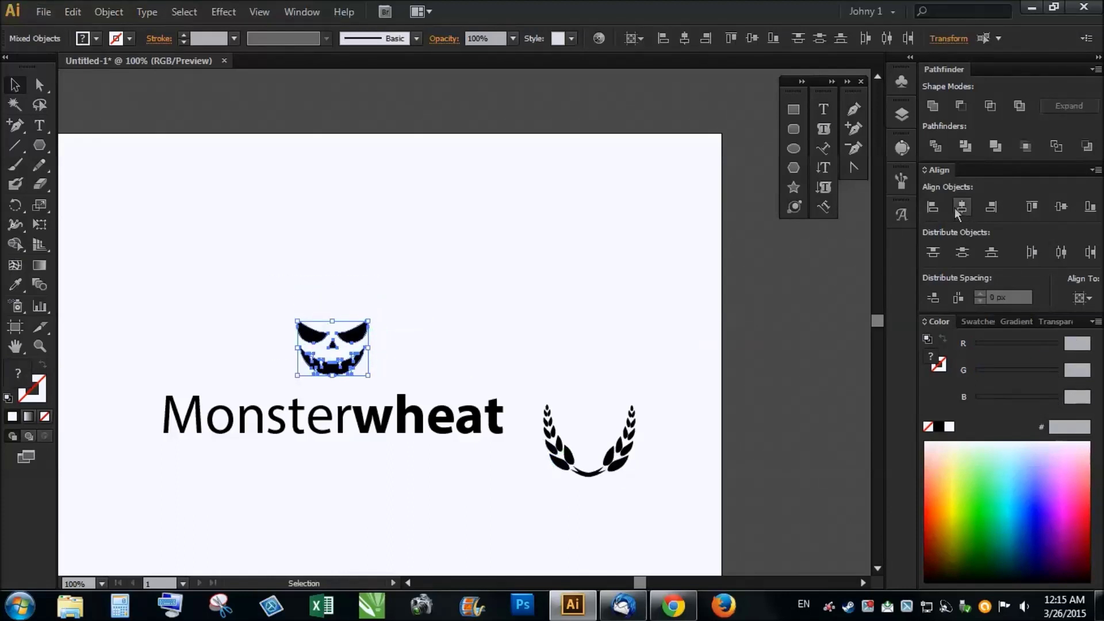
pyautogui.moveTo(634, 430); pyautogui.dragTo(359, 314)
pyautogui.hotkey('ctrl', '=')
pyautogui.hotkey('ctrl', '=')
pyautogui.hotkey('ctrl', '=')
pyautogui.hotkey('ctrl', '=')
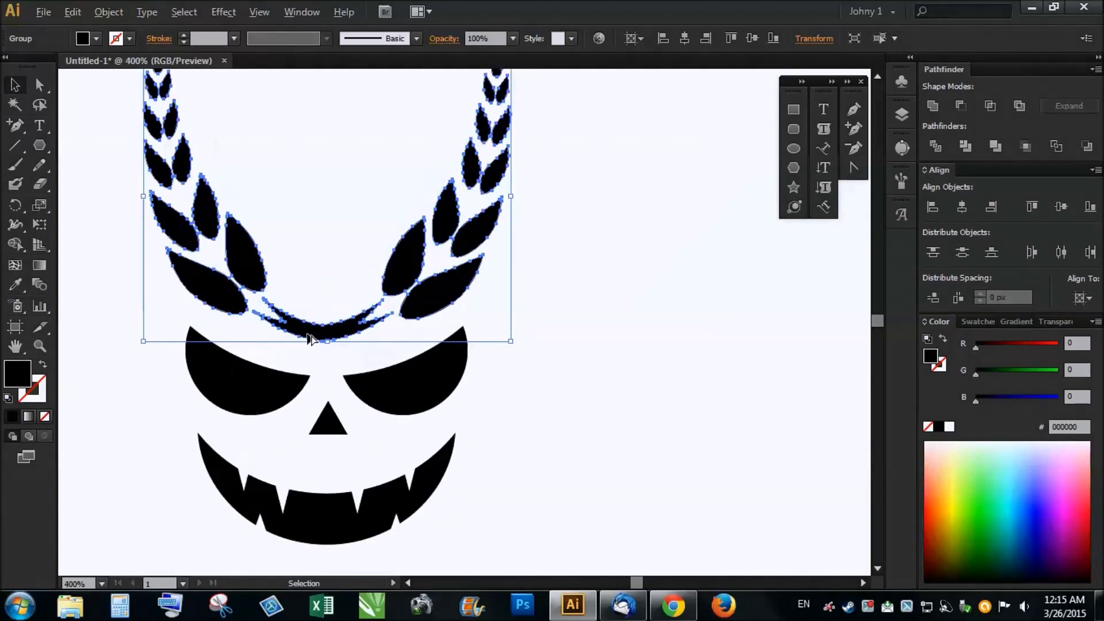
# Step: Group the eyes, nose and mouth, shrink the face, and nudge it up into the wreath
pyautogui.click(401, 405)
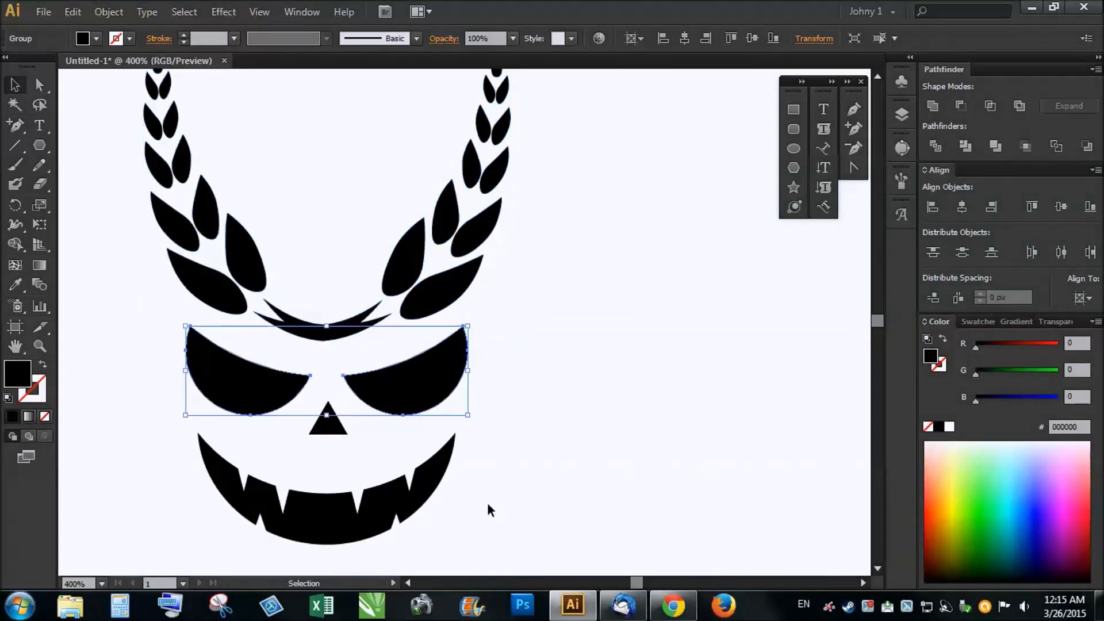
pyautogui.moveTo(487, 502); pyautogui.dragTo(302, 398)
pyautogui.rightClick(429, 372)
pyautogui.click(519, 458)
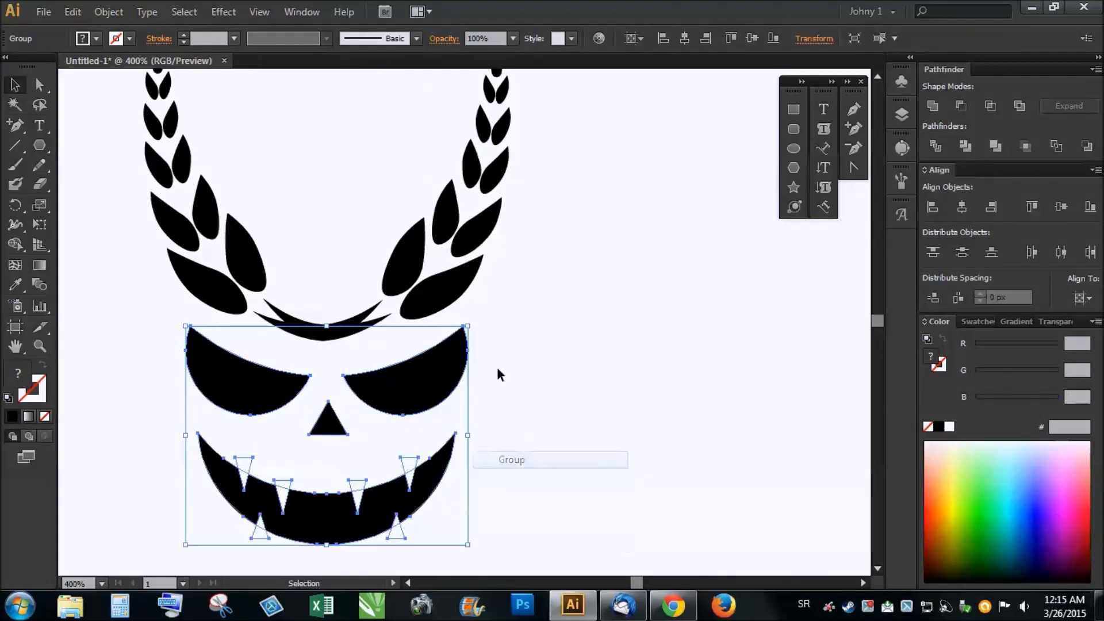
pyautogui.moveTo(468, 326)
pyautogui.mouseDown()
pyautogui.moveTo(443, 369)
pyautogui.moveTo(417, 368)
pyautogui.mouseUp()
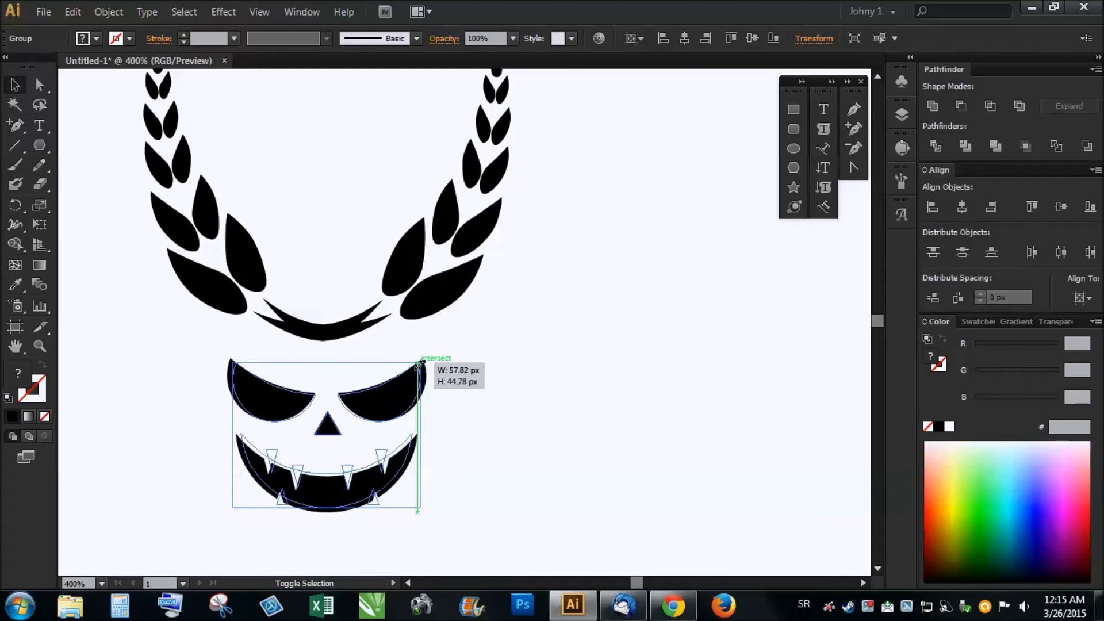
pyautogui.press('Up')
pyautogui.press('Up')
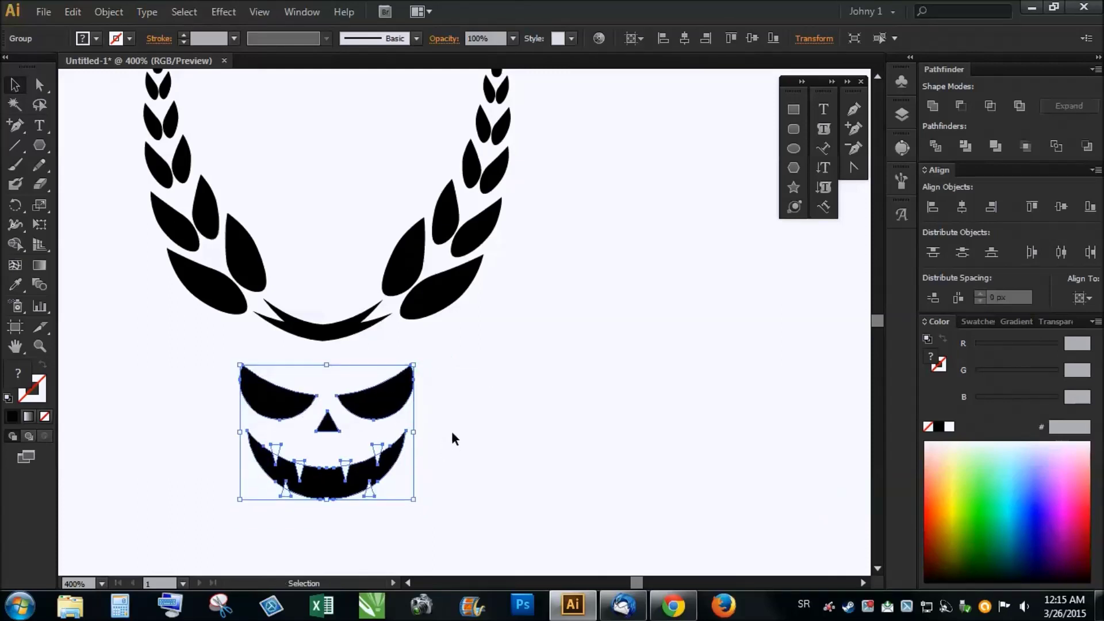
pyautogui.press('Up')
pyautogui.press('Up')
pyautogui.press('Up')
pyautogui.press('Up')
pyautogui.press('Up')
pyautogui.press('Up')
pyautogui.press('Up')
pyautogui.press('Up')
pyautogui.click(451, 431)
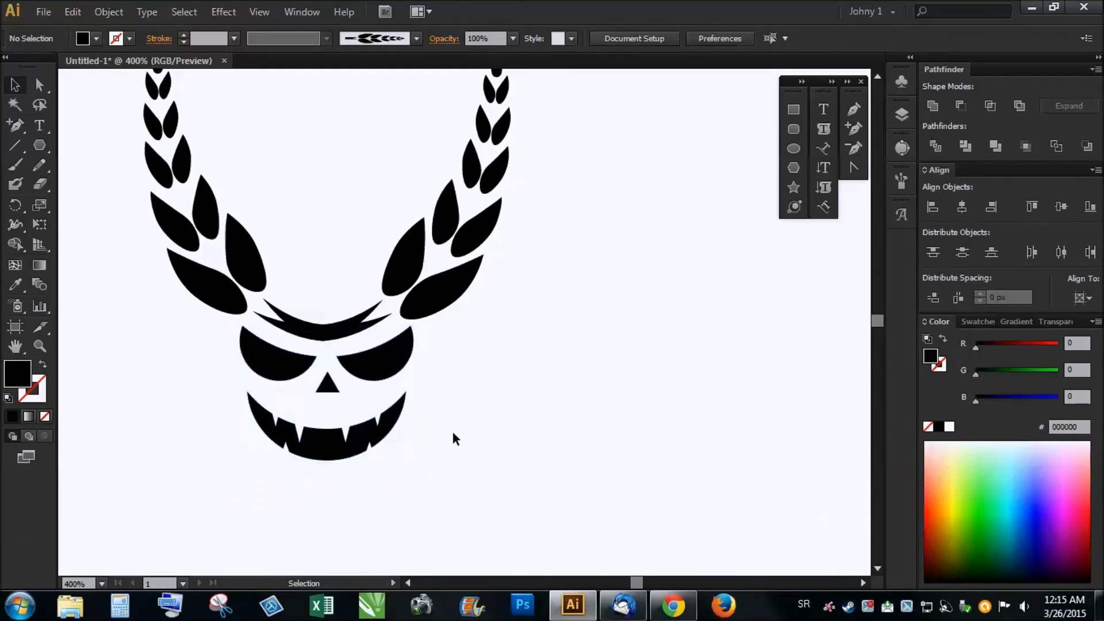
# Step: Group the wreath and face into a single emblem
pyautogui.hotkey('ctrl', '-')
pyautogui.hotkey('ctrl', '-')
pyautogui.hotkey('ctrl', '-')
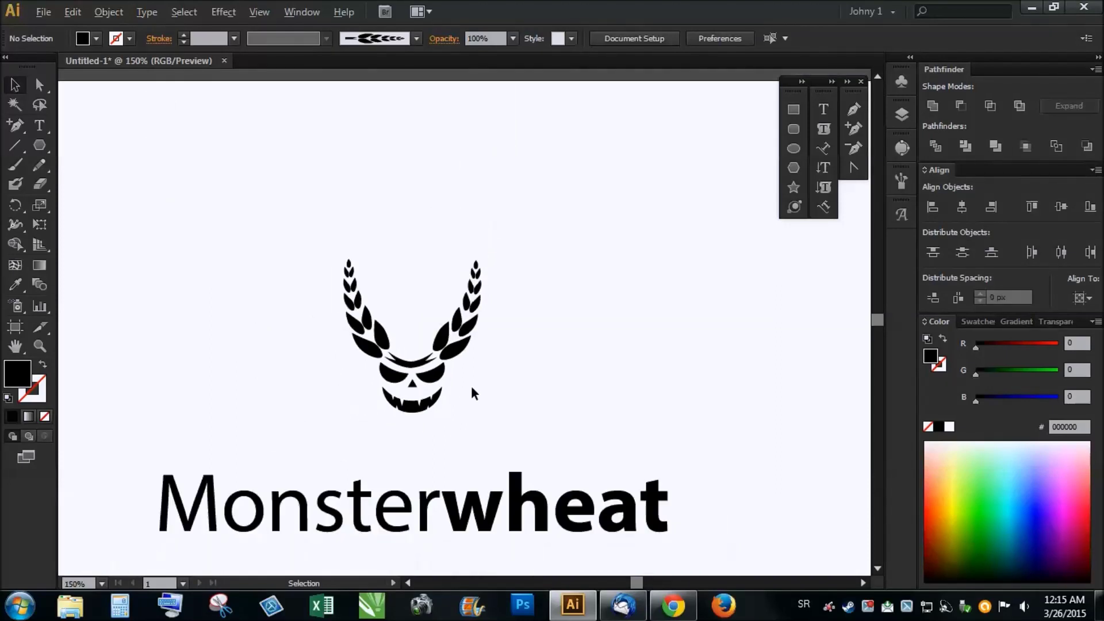
pyautogui.hotkey('ctrl', '+')
pyautogui.moveTo(242, 185); pyautogui.dragTo(554, 461)
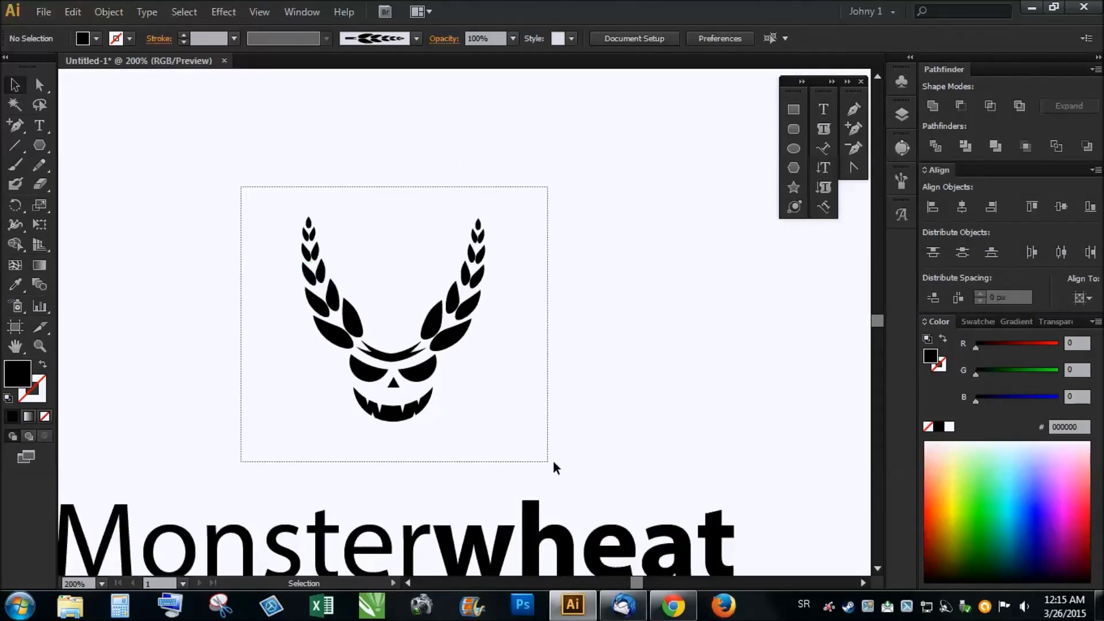
pyautogui.rightClick(456, 333)
pyautogui.click(506, 415)
pyautogui.hotkey('ctrl', '-')
pyautogui.hotkey('ctrl', '-')
pyautogui.click(506, 357)
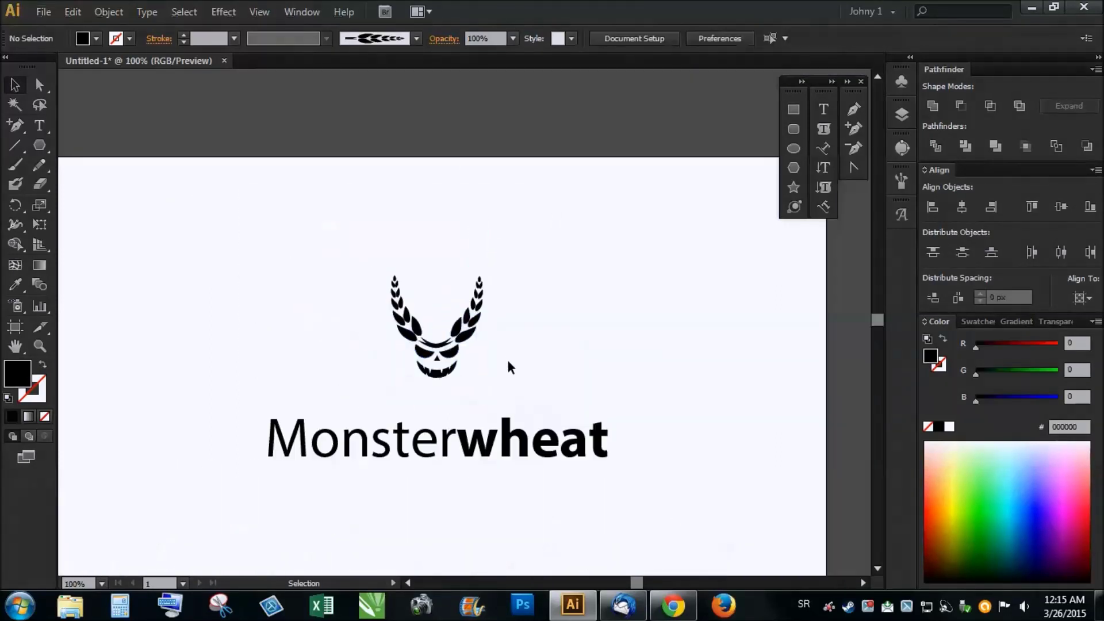
# Step: Convert the Monsterwheat text to outlines and centre it horizontally under the emblem
pyautogui.hotkey('ctrl', '+')
pyautogui.click(425, 373)
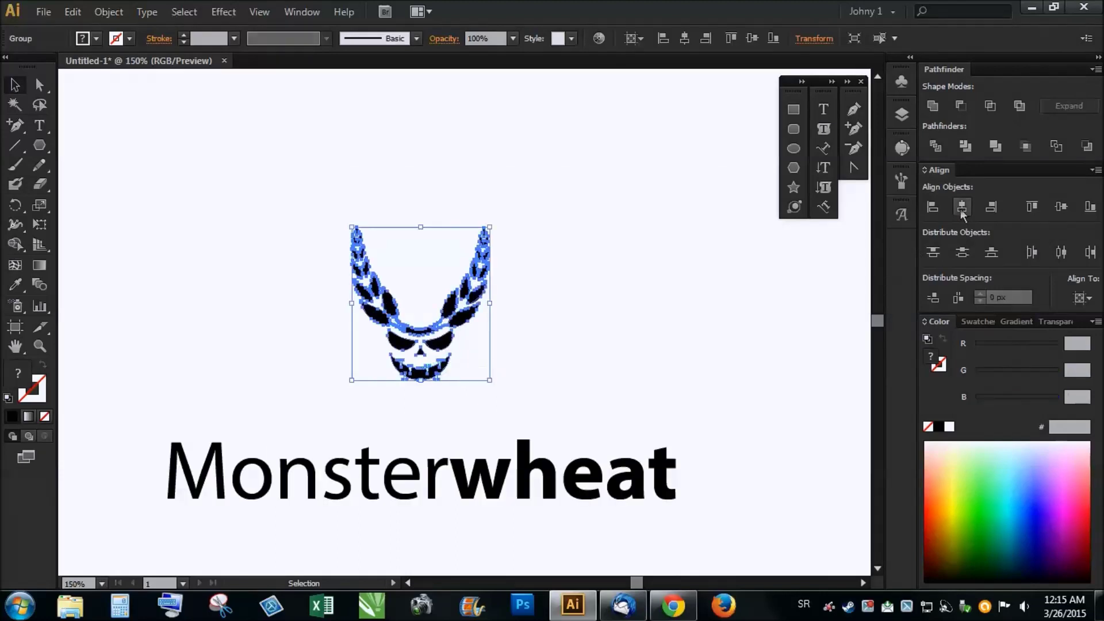
pyautogui.click(530, 484)
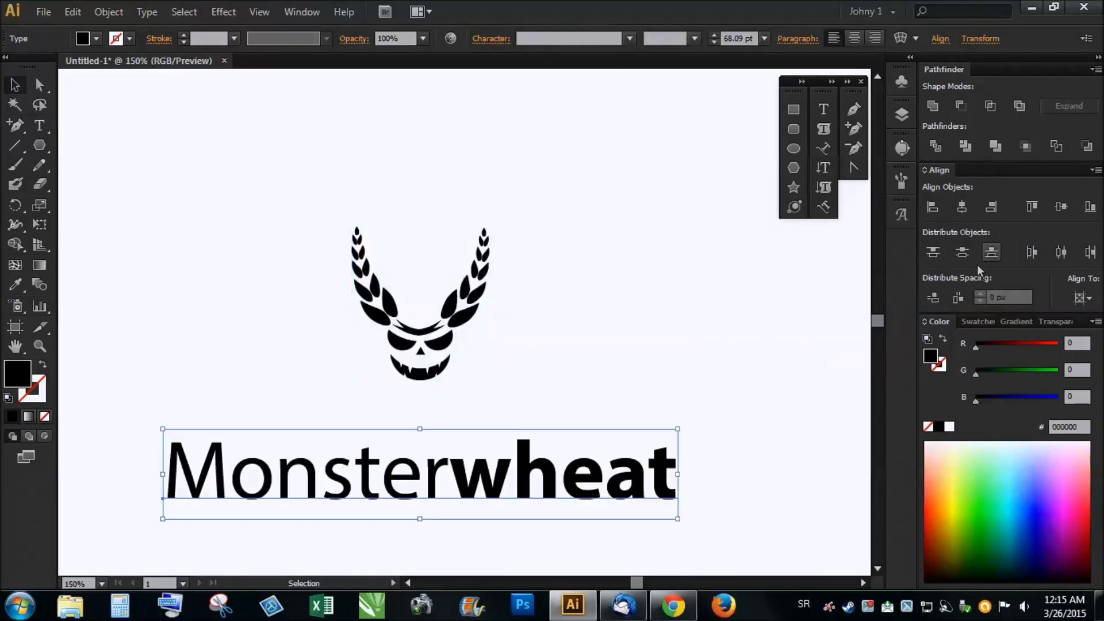
pyautogui.rightClick(661, 480)
pyautogui.click(765, 406)
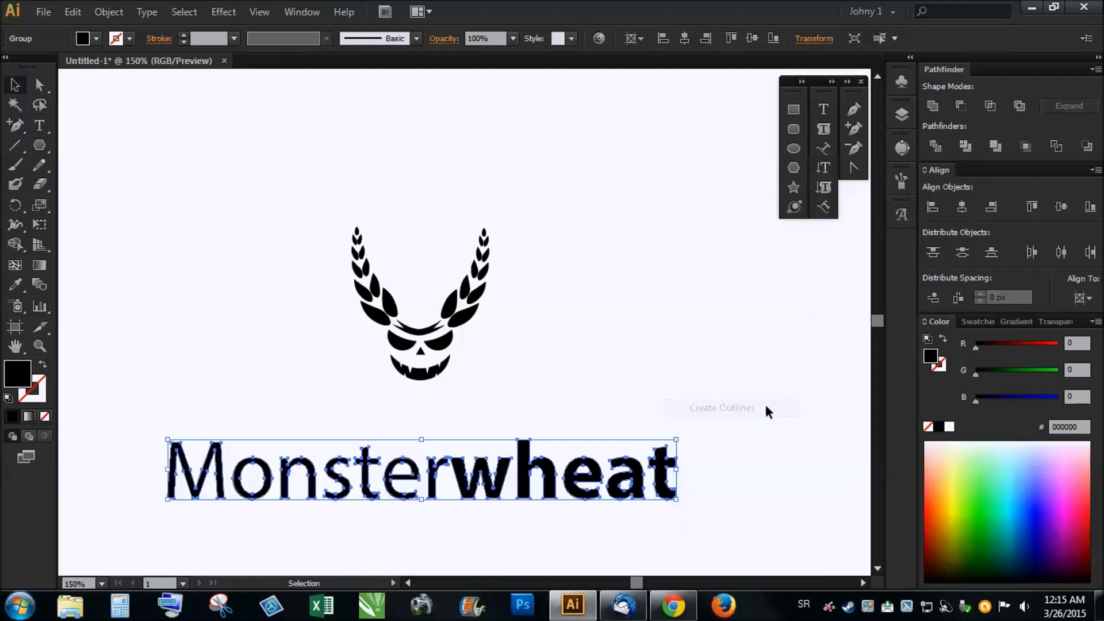
pyautogui.click(961, 211)
# Step: Scale the emblem up from its centre above the Monsterwheat text
pyautogui.click(447, 360)
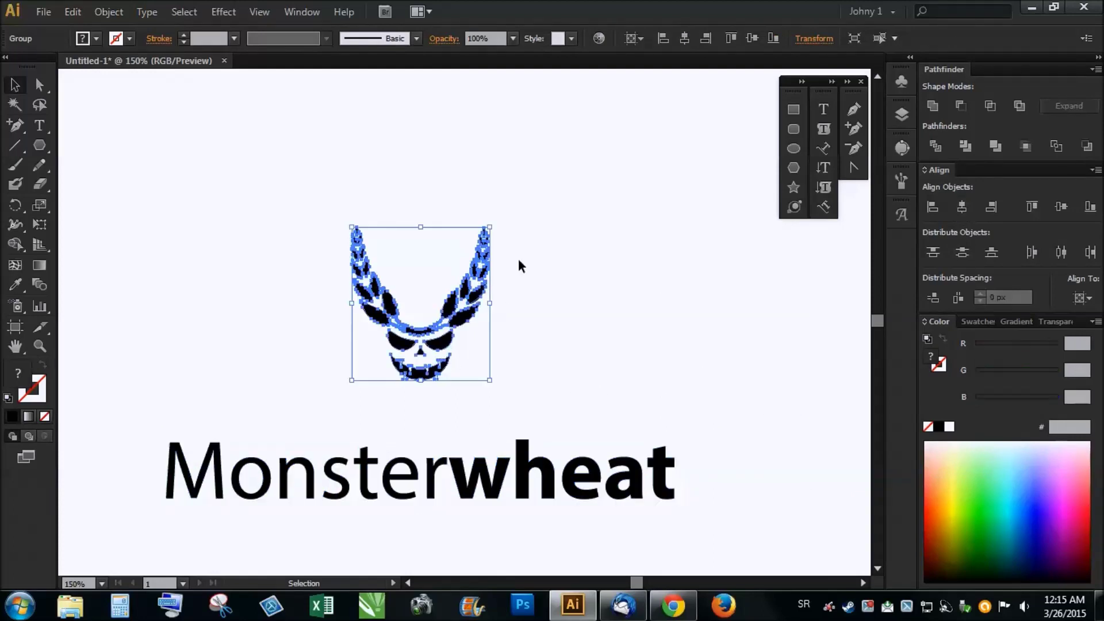
pyautogui.moveTo(487, 226); pyautogui.dragTo(515, 199)
pyautogui.click(598, 334)
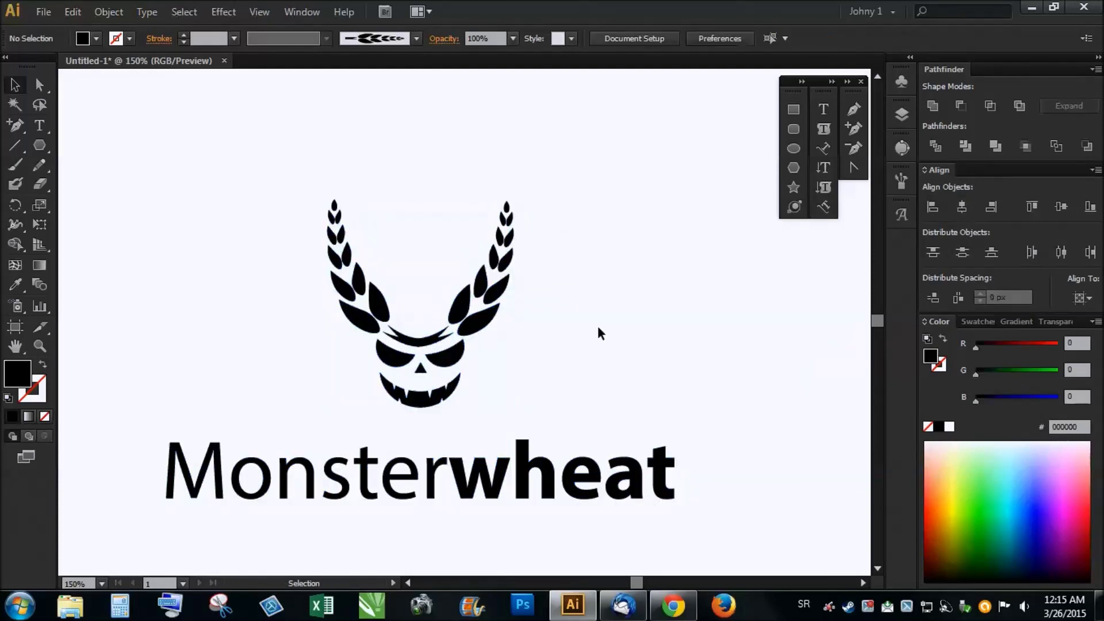
pyautogui.scroll(-2, 572, 371)
pyautogui.scroll(1, 571, 373)
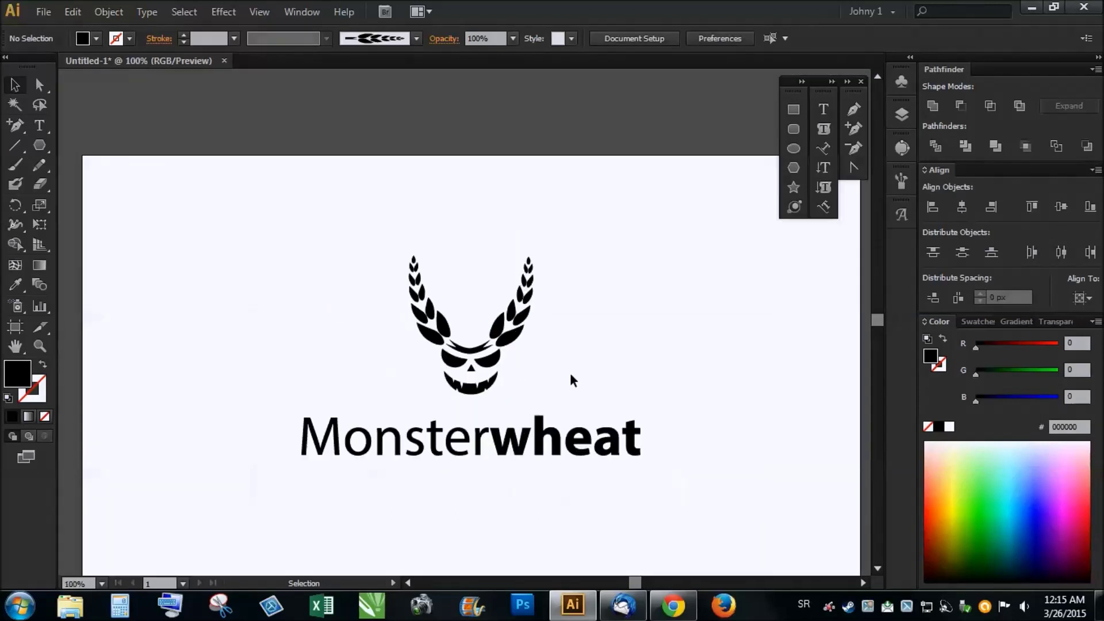
pyautogui.scroll(1, 571, 373)
pyautogui.scroll(1, 386, 413)
pyautogui.scroll(1, 394, 420)
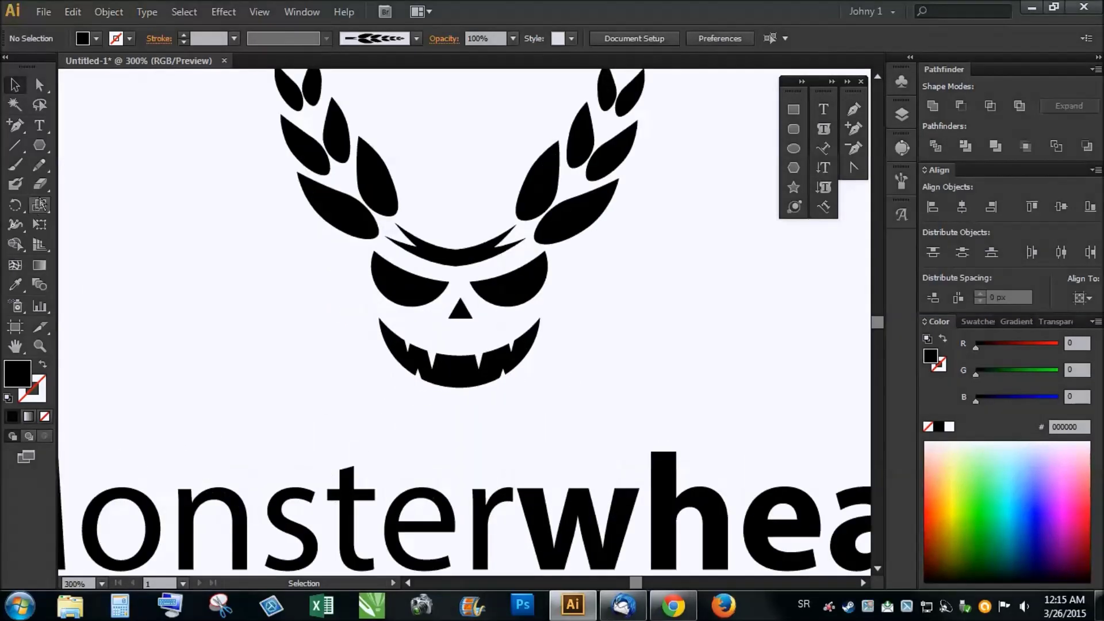
# Step: Draw a thin flat ellipse just below the jack-o'-lantern's grin
pyautogui.click(793, 149)
pyautogui.scroll(2, 463, 423)
pyautogui.moveTo(426, 406); pyautogui.dragTo(478, 409)
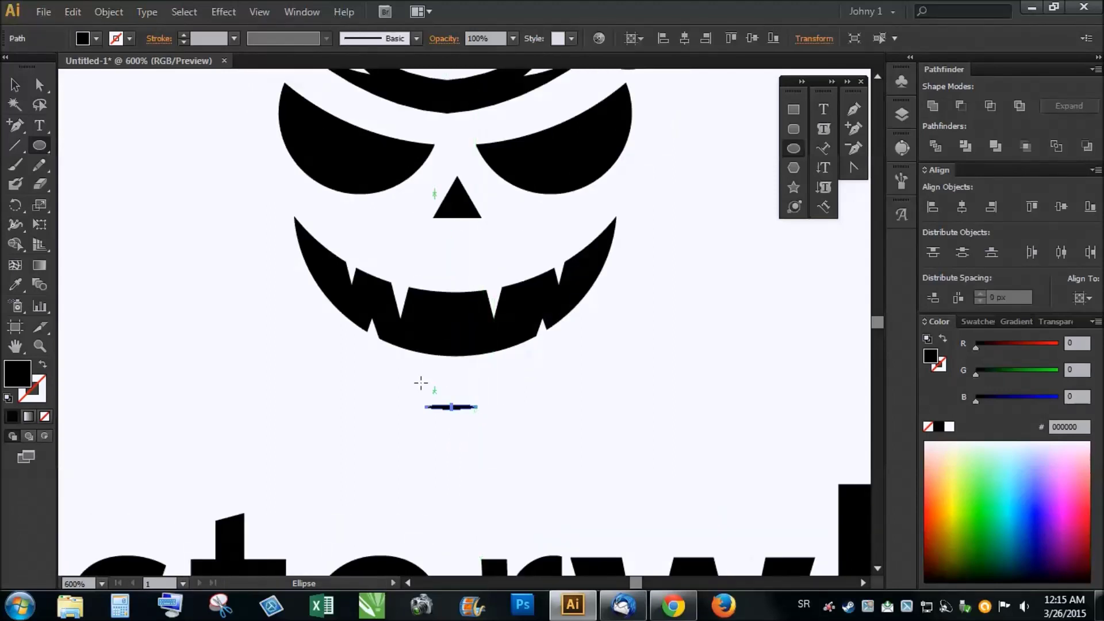
pyautogui.click(15, 85)
pyautogui.scroll(1, 473, 415)
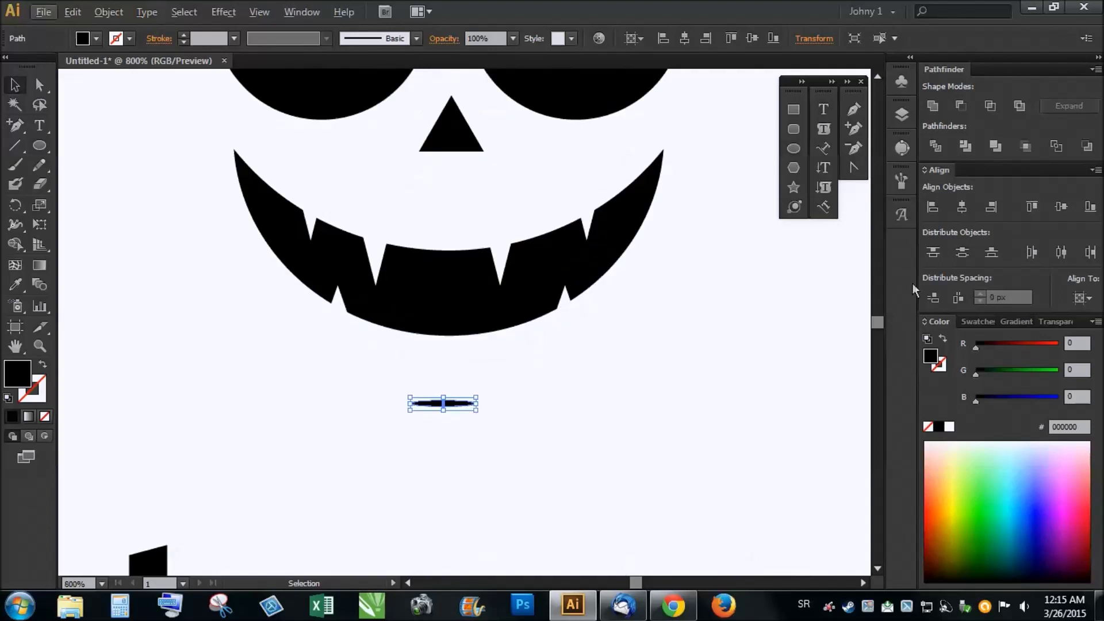
pyautogui.click(499, 426)
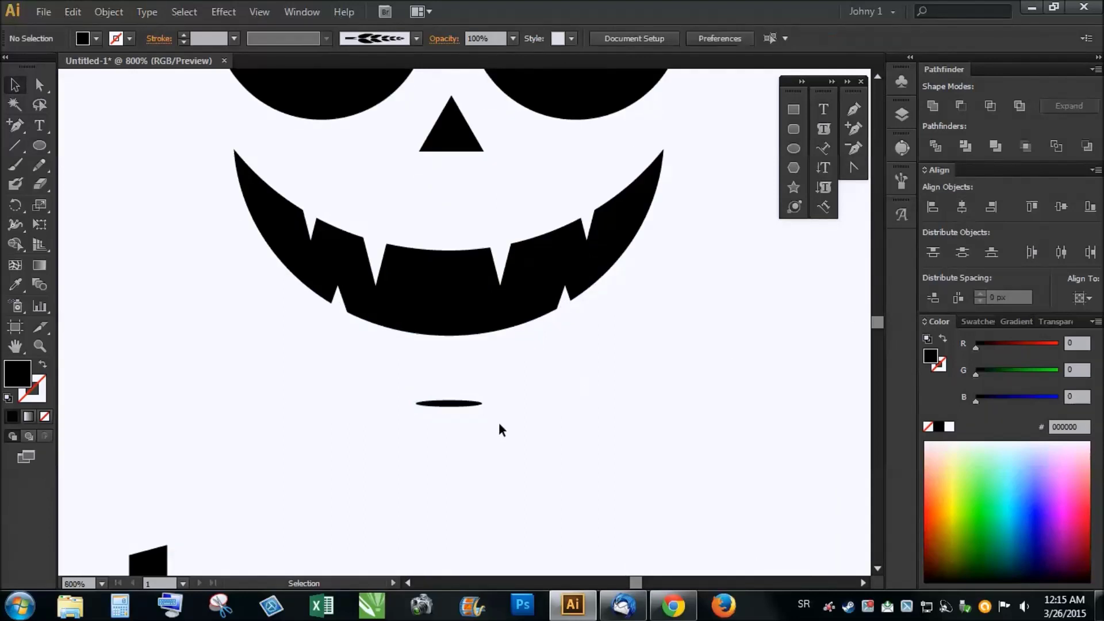
# Step: Fill the thin ellipse with a grey swatch, then toggle Direct Selection and Selection tools
pyautogui.click(458, 404)
pyautogui.scroll(1, 457, 407)
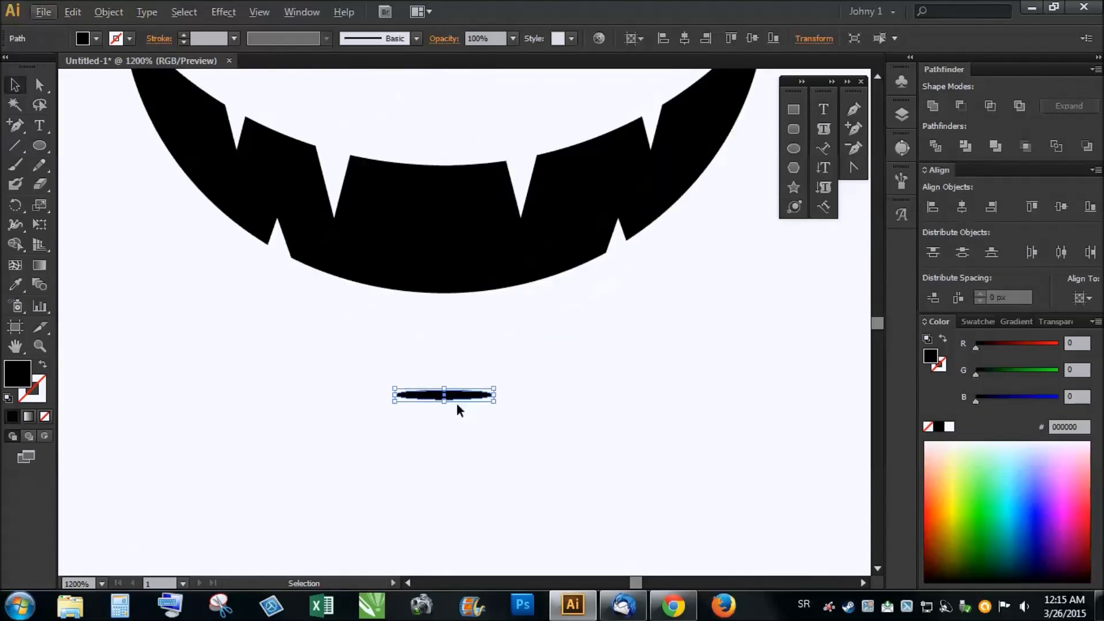
pyautogui.click(985, 322)
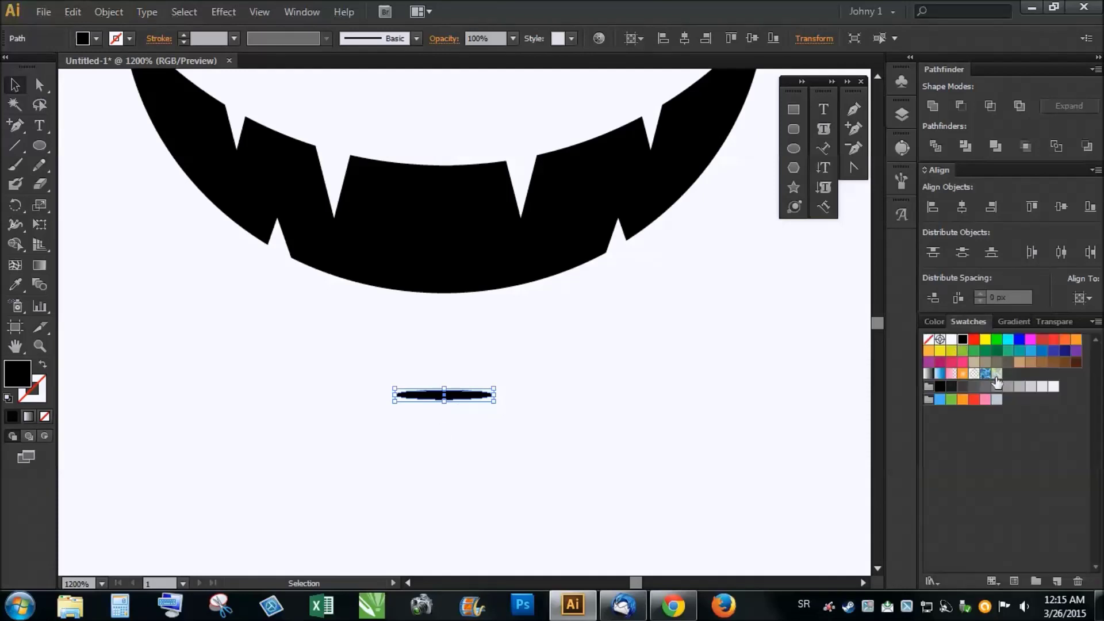
pyautogui.click(1018, 390)
pyautogui.click(572, 395)
pyautogui.click(457, 400)
pyautogui.rightClick(457, 397)
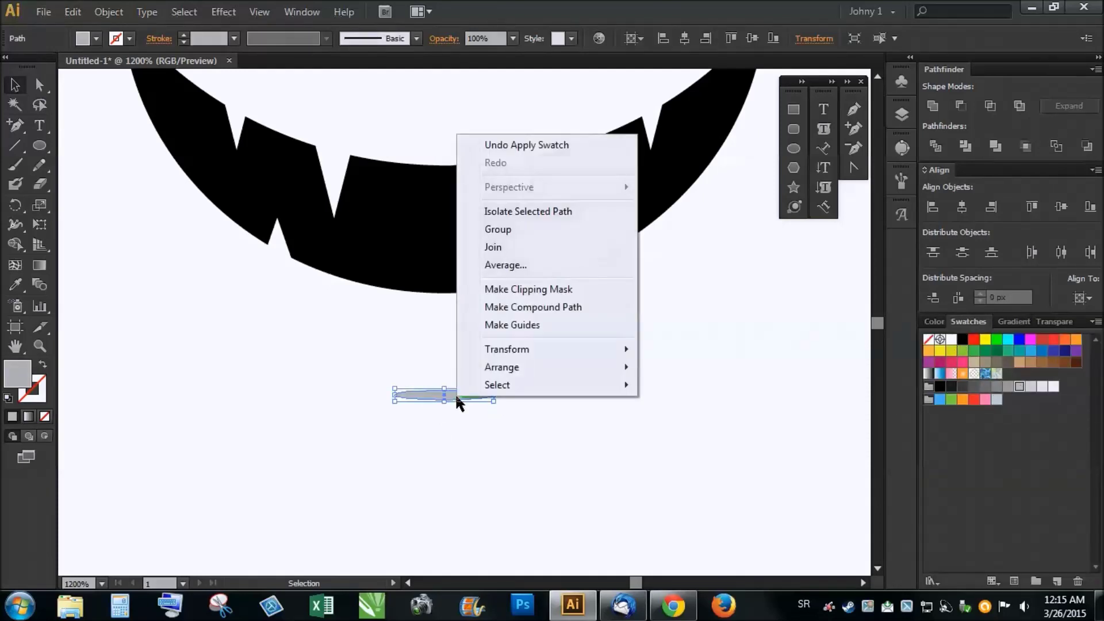
pyautogui.press('Escape')
pyautogui.press('a')
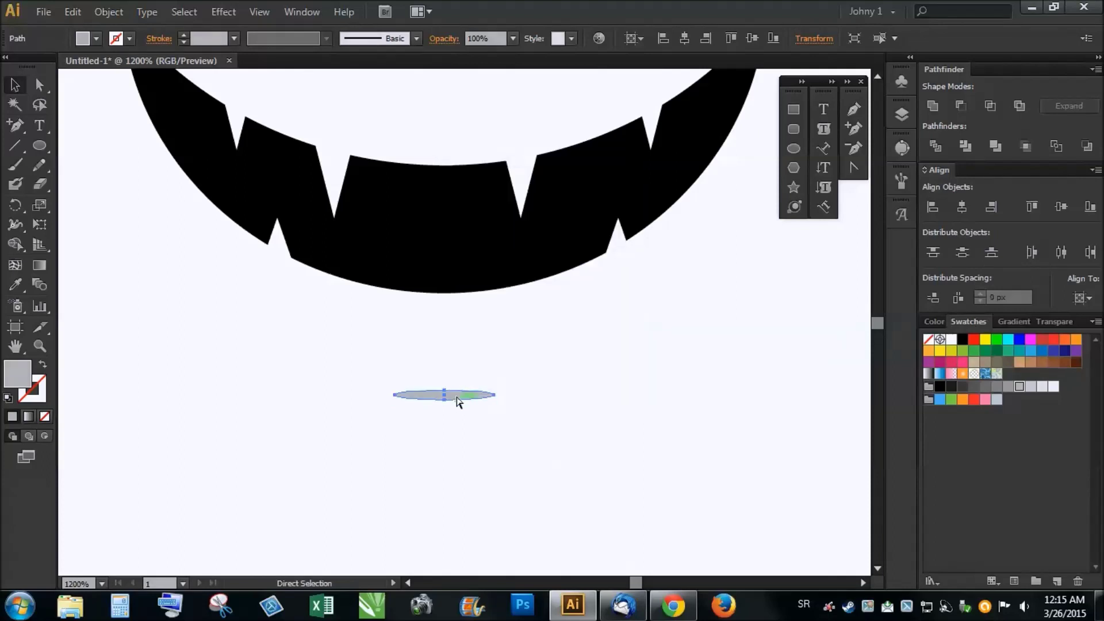
pyautogui.press('v')
# Step: Alt-drag a copy of the ellipse stretched to about 72.5 px wide and fill it white
pyautogui.moveTo(494, 391); pyautogui.dragTo(493, 393)
pyautogui.moveTo(494, 396); pyautogui.dragTo(781, 408)
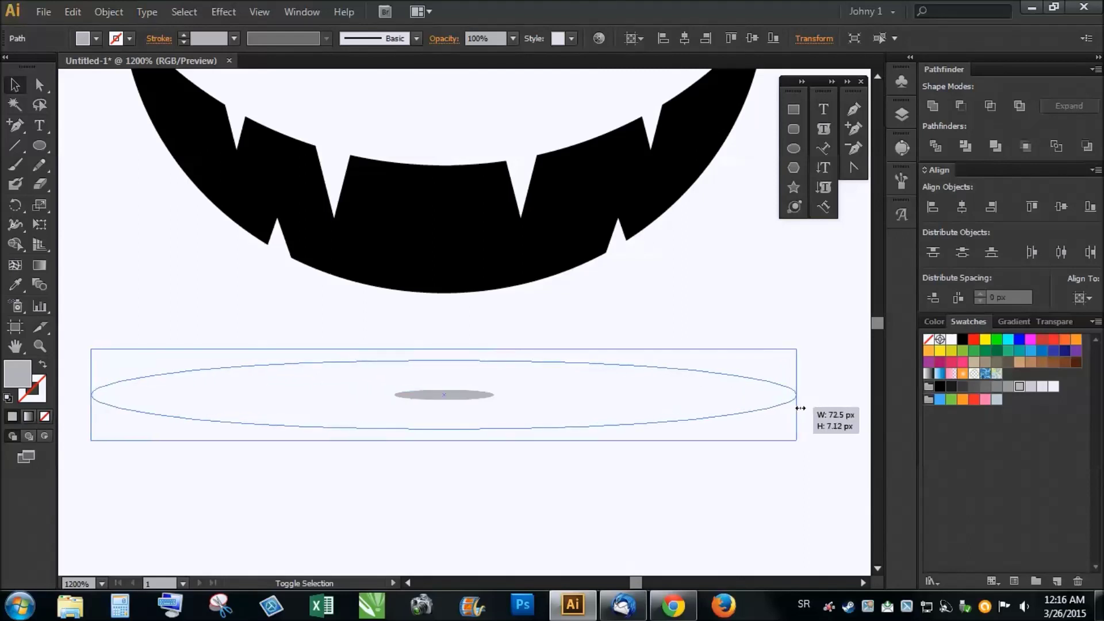
pyautogui.moveTo(782, 408); pyautogui.dragTo(803, 408)
pyautogui.click(1054, 386)
pyautogui.rightClick(625, 382)
pyautogui.click(561, 392)
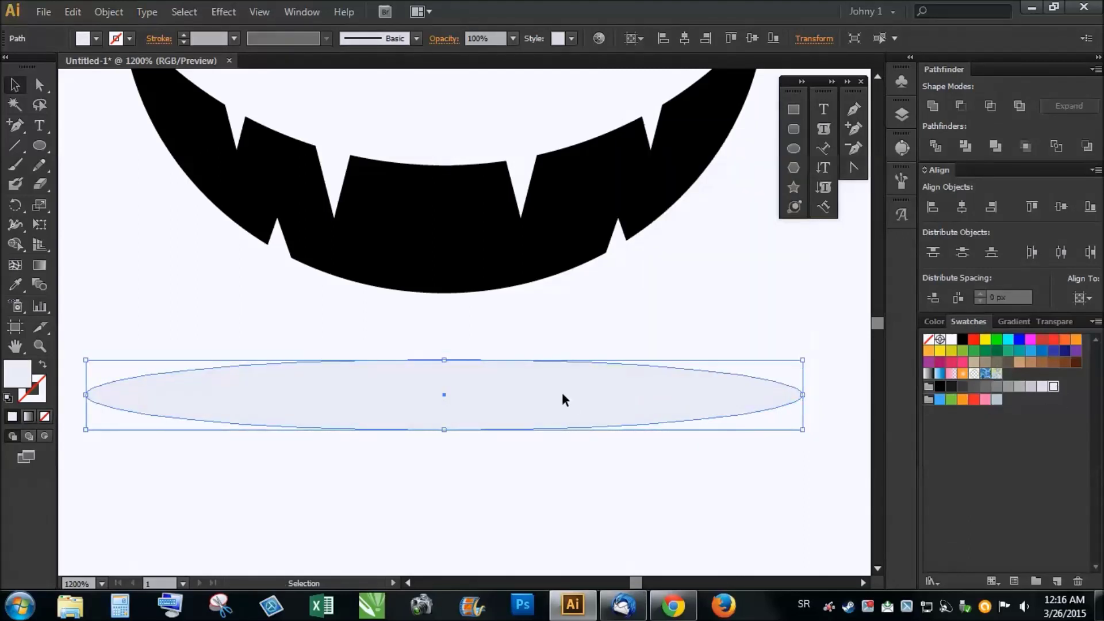
pyautogui.click(953, 341)
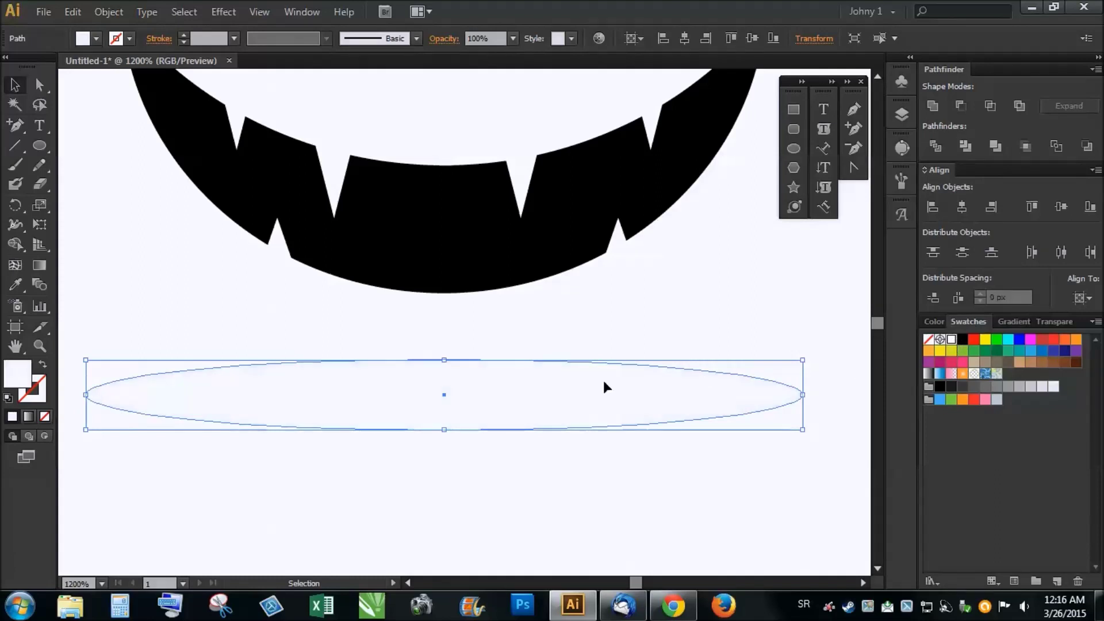
# Step: Send the white ellipse behind the grey one and marquee-select both ellipses
pyautogui.rightClick(558, 392)
pyautogui.moveTo(646, 364)
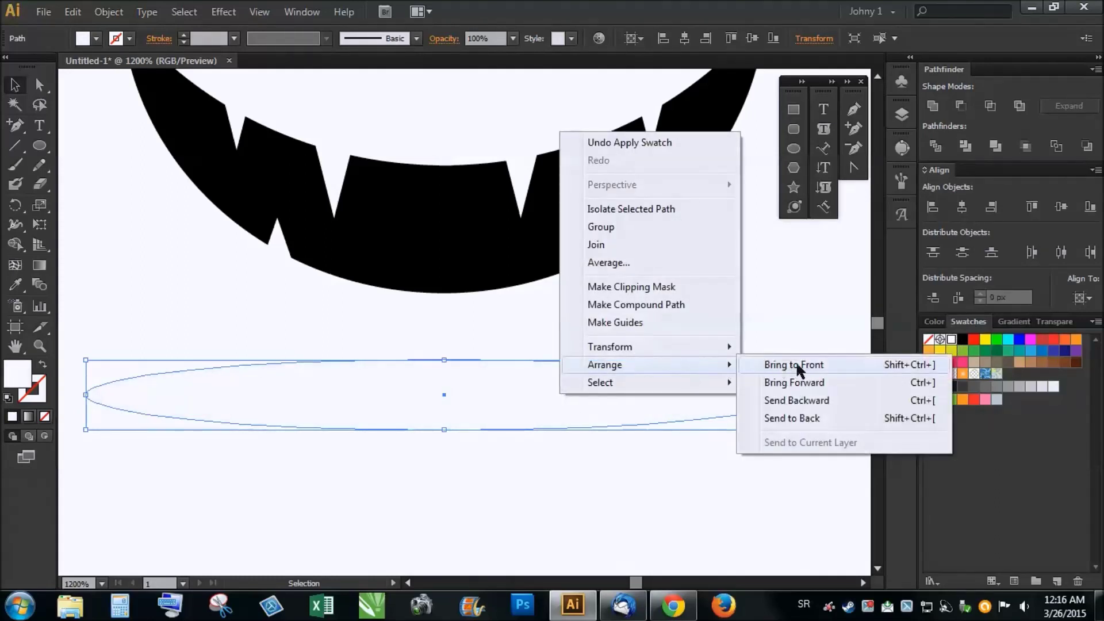
pyautogui.click(805, 416)
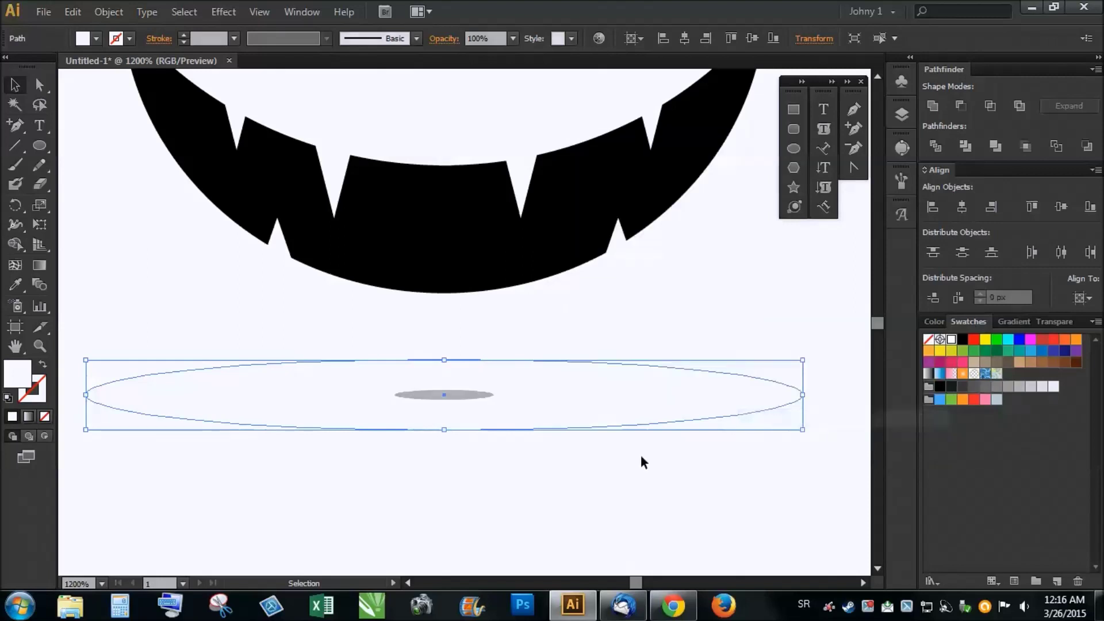
pyautogui.click(604, 488)
pyautogui.moveTo(589, 486); pyautogui.dragTo(504, 417)
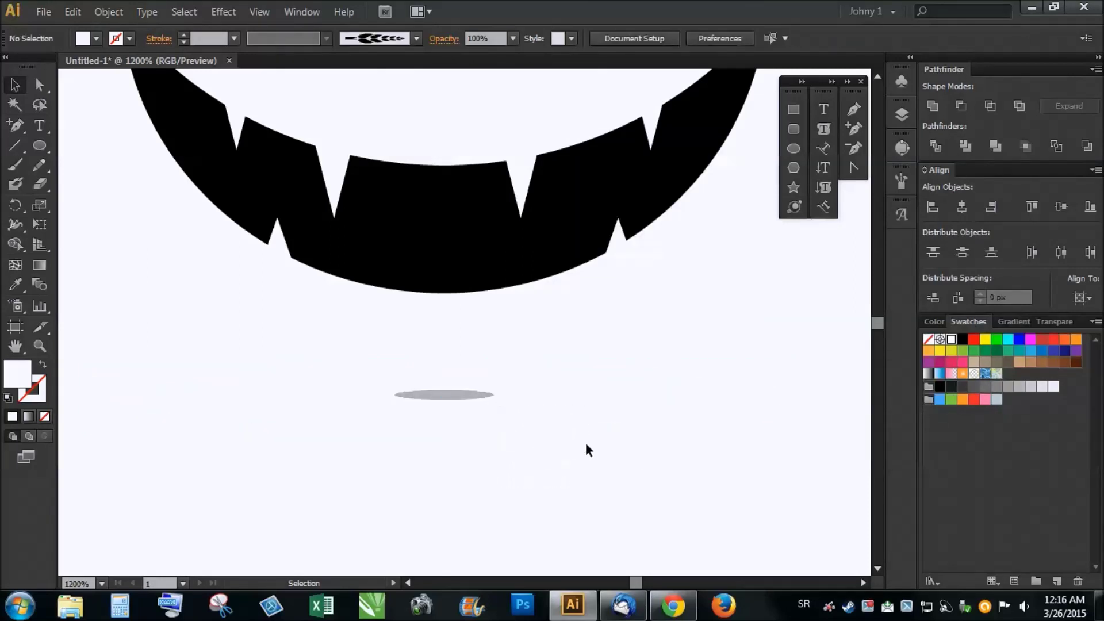
pyautogui.click(589, 411)
pyautogui.moveTo(572, 509); pyautogui.dragTo(370, 345)
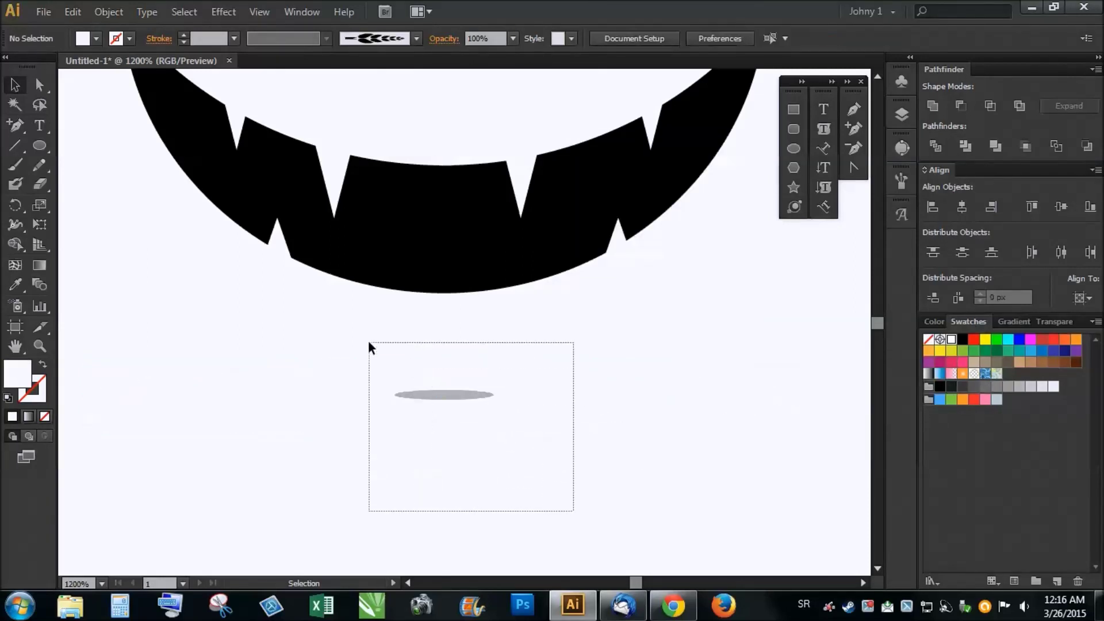
# Step: Blend the two ellipses with Object > Blend > Make, then check the shapes in outline view
pyautogui.click(109, 11)
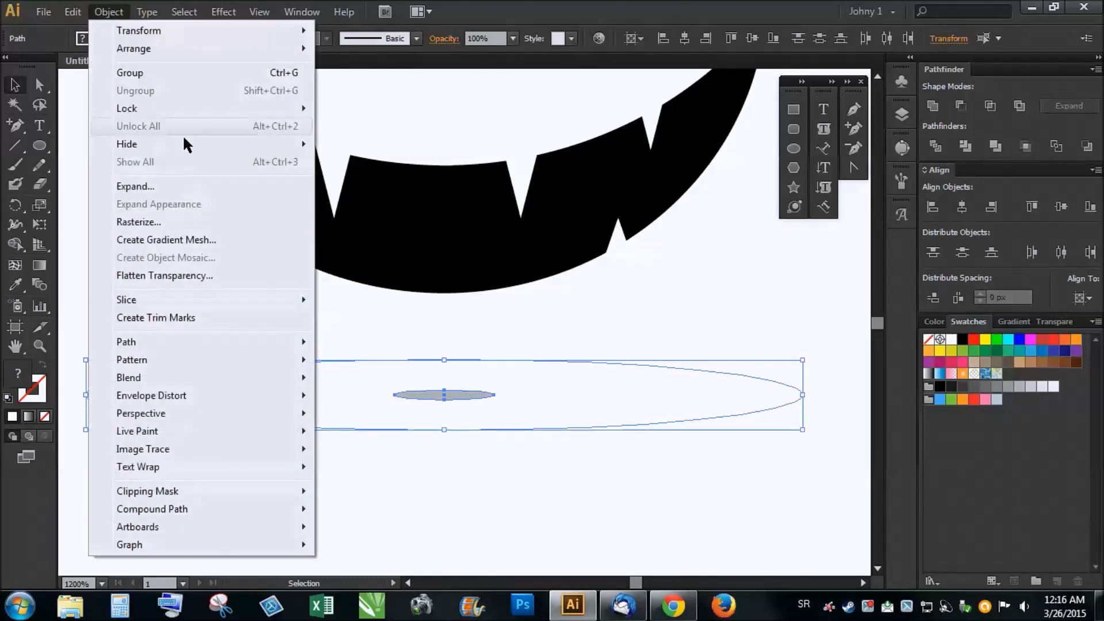
pyautogui.moveTo(129, 378)
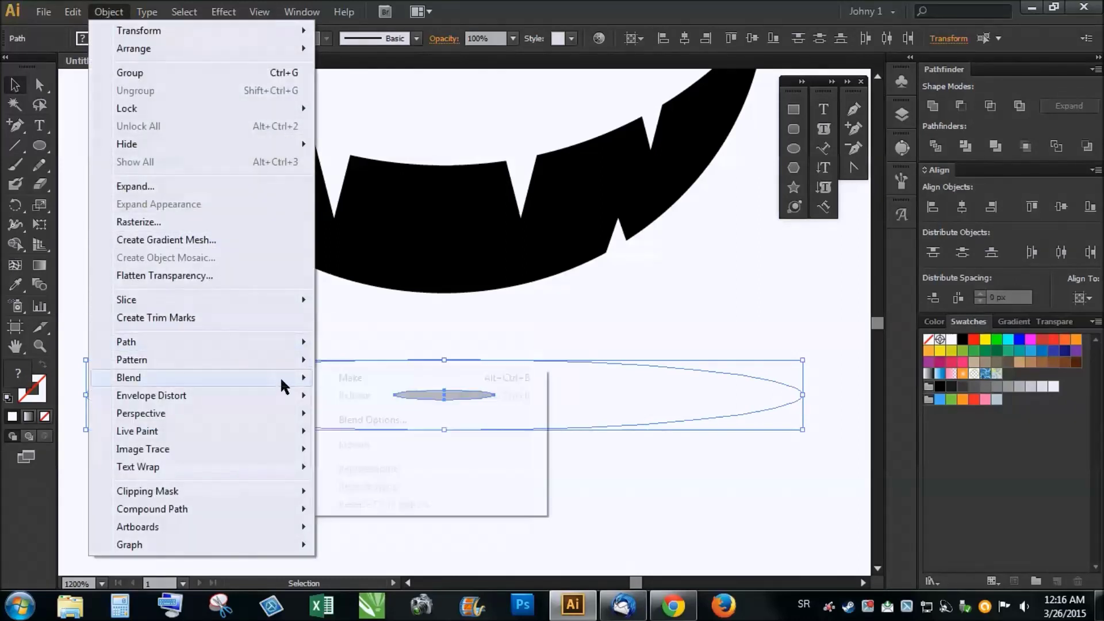
pyautogui.click(366, 374)
pyautogui.click(622, 305)
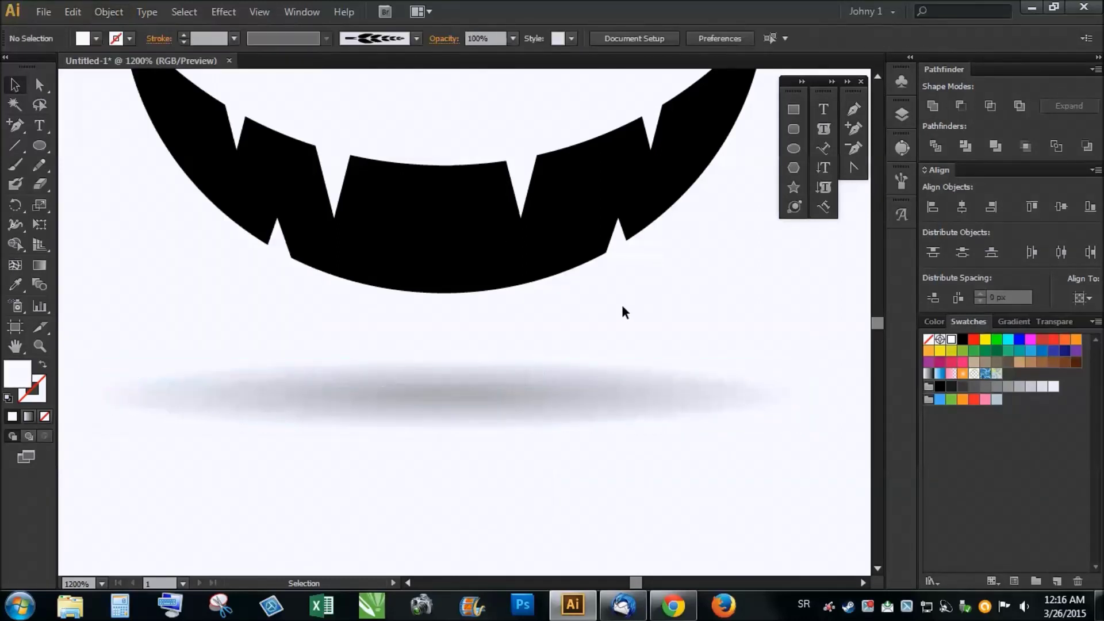
pyautogui.scroll(-3, 619, 289)
pyautogui.scroll(2, 624, 293)
pyautogui.hotkey('ctrl', 'y')
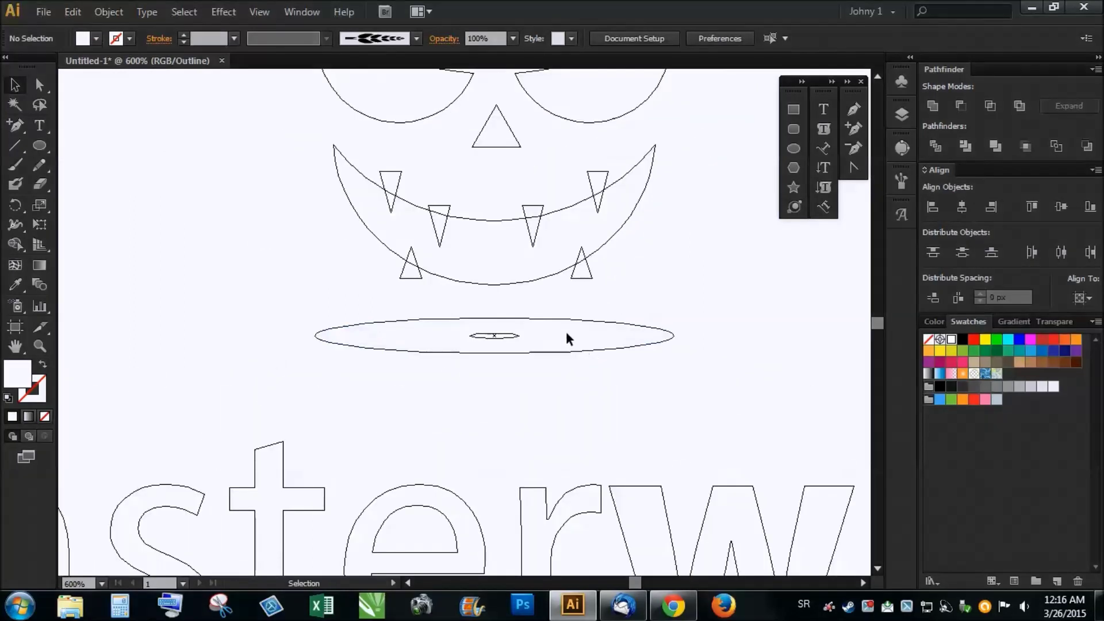
# Step: Return to preview, switch the keyboard language to EN and select the small grey ellipse
pyautogui.hotkey('ctrl', 'y')
pyautogui.click(804, 604)
pyautogui.click(840, 523)
pyautogui.scroll(2, 551, 331)
pyautogui.click(509, 330)
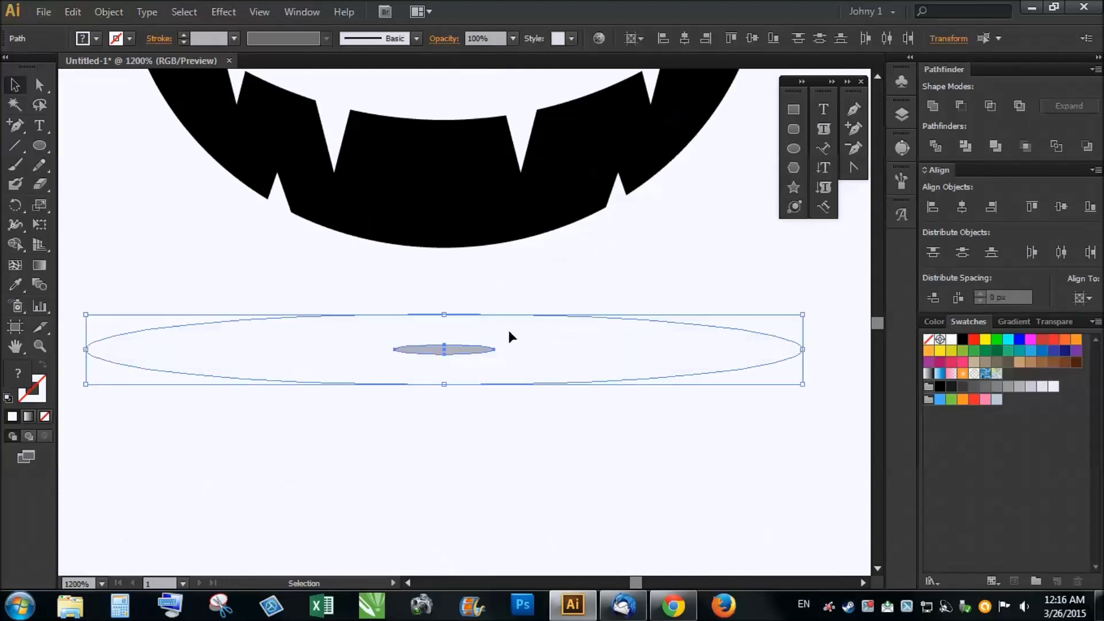
pyautogui.click(630, 299)
pyautogui.click(467, 350)
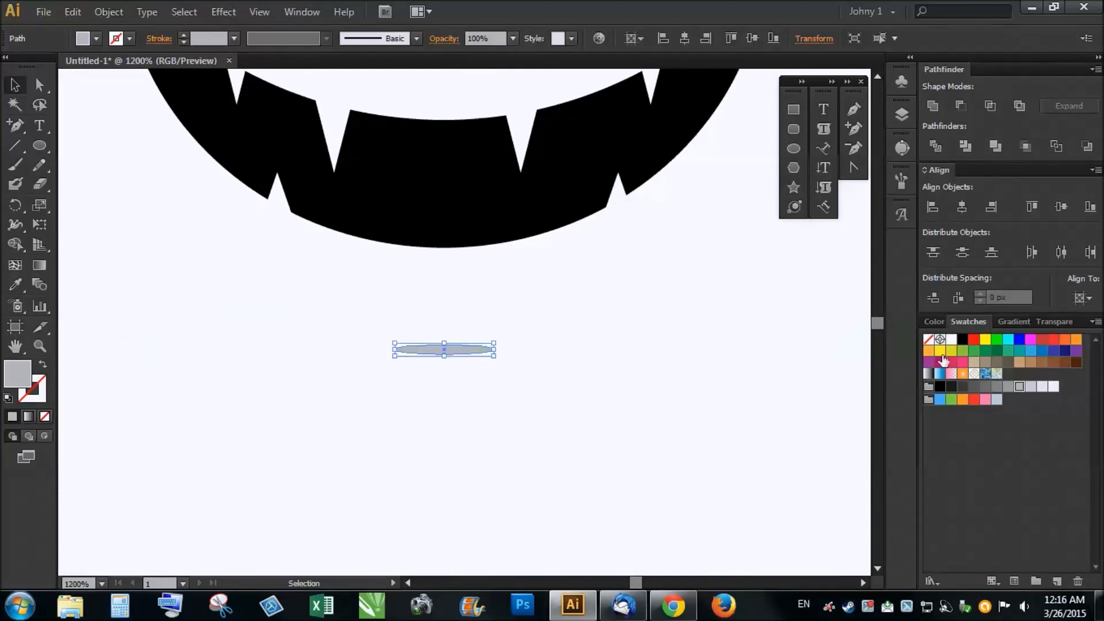
# Step: Give the small ellipse a paler grey and blend both ellipses again
pyautogui.click(1032, 390)
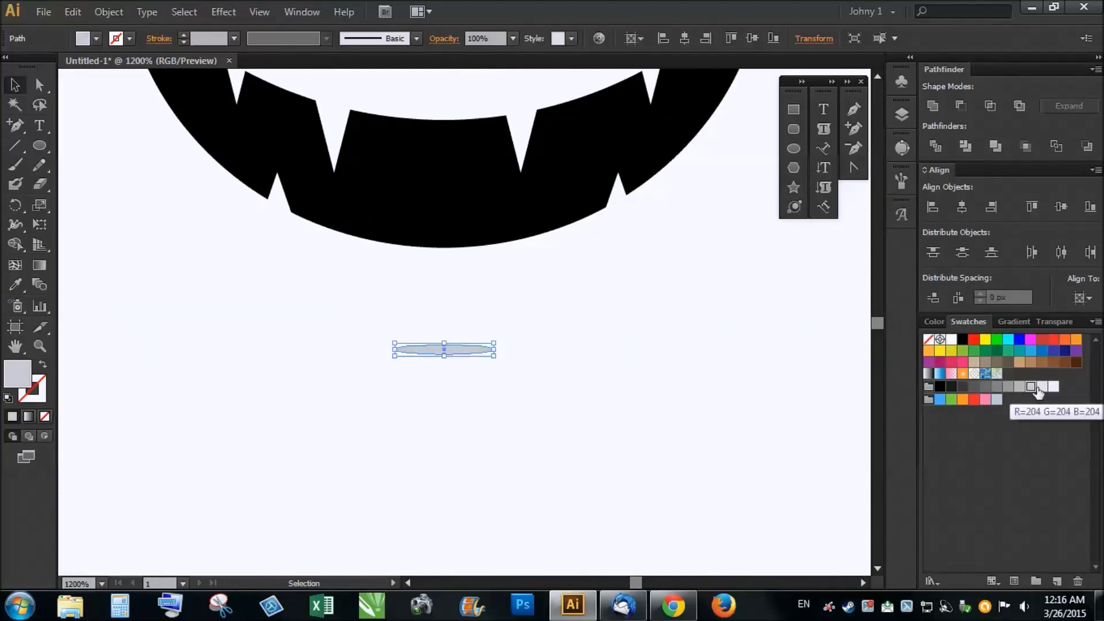
pyautogui.click(1044, 388)
pyautogui.moveTo(558, 469)
pyautogui.mouseDown()
pyautogui.moveTo(387, 318)
pyautogui.moveTo(337, 296)
pyautogui.mouseUp()
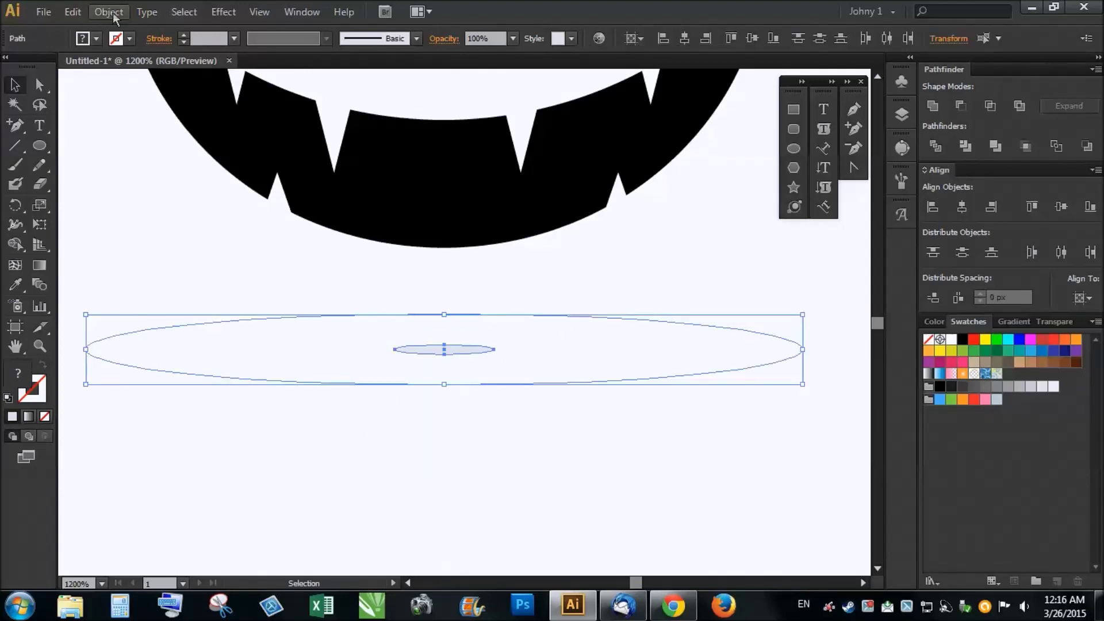
pyautogui.click(108, 12)
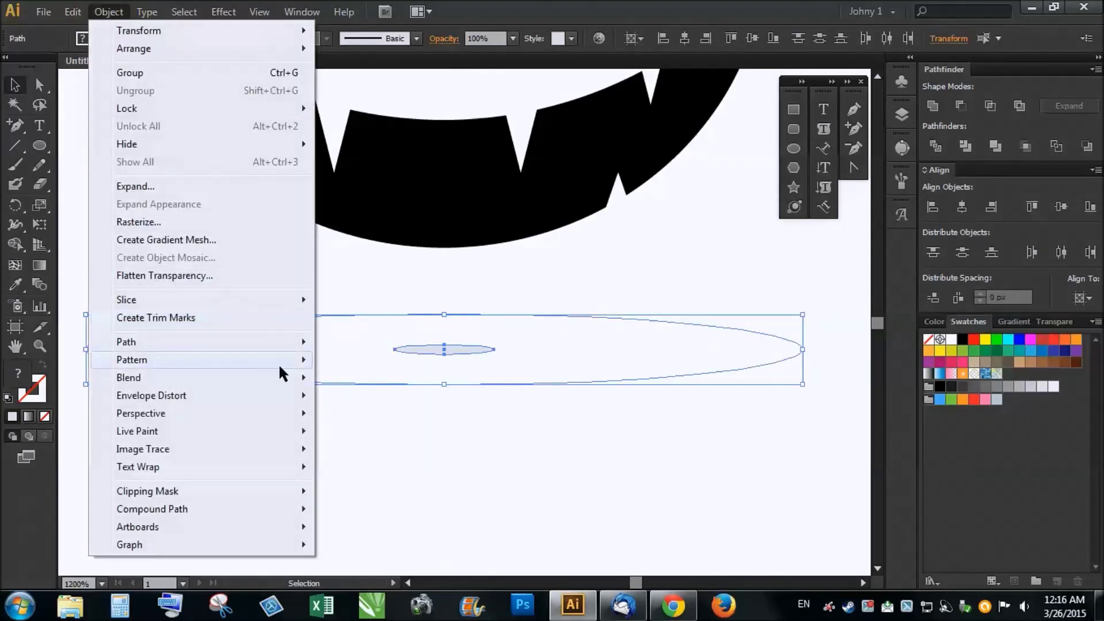
pyautogui.moveTo(128, 377)
pyautogui.click(362, 377)
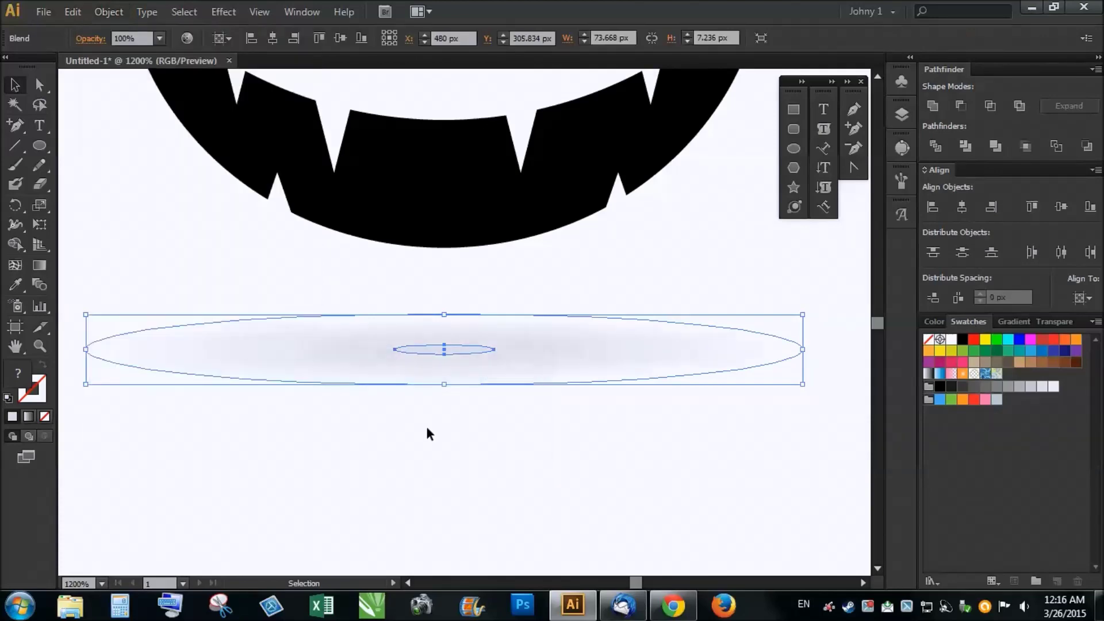
# Step: Select just the small inner ellipse inside the shadow blend
pyautogui.keyDown('alt'); pyautogui.scroll(-2, 403, 419); pyautogui.keyUp('alt')
pyautogui.keyDown('alt'); pyautogui.scroll(-2, 544, 408); pyautogui.keyUp('alt')
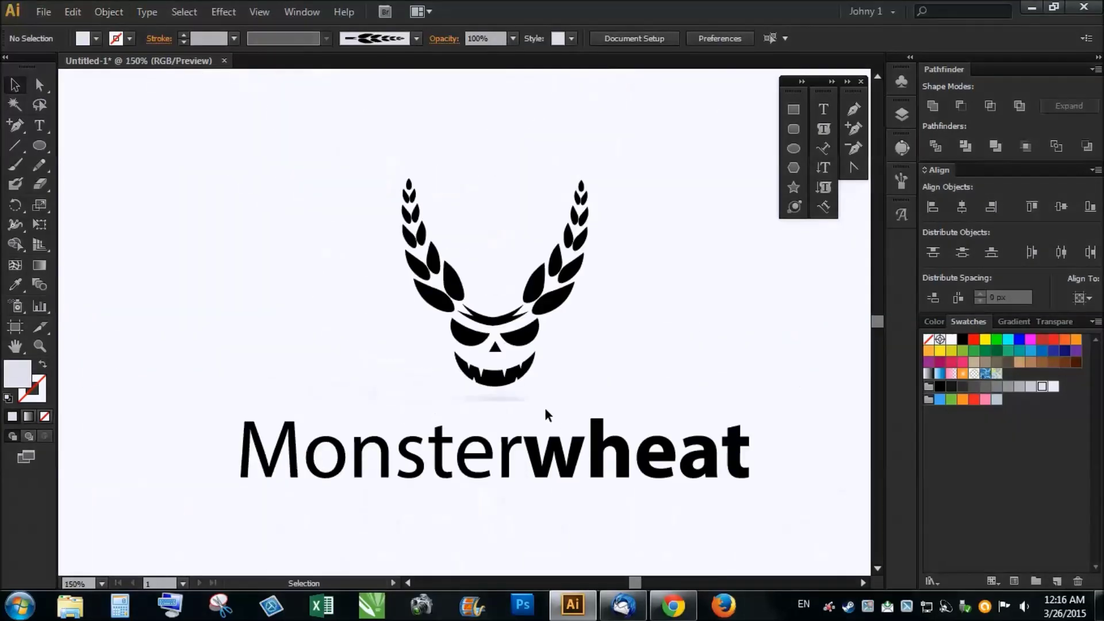
pyautogui.keyDown('alt'); pyautogui.scroll(2, 520, 396); pyautogui.keyUp('alt')
pyautogui.click(496, 390)
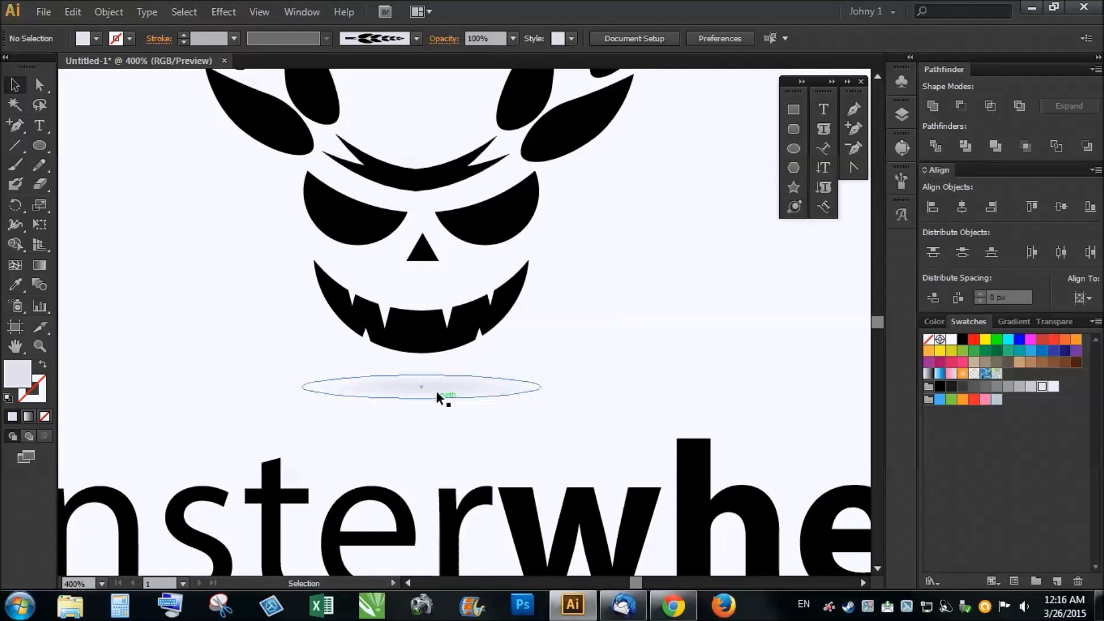
pyautogui.keyDown('alt'); pyautogui.scroll(1, 429, 387); pyautogui.keyUp('alt')
pyautogui.click(464, 405)
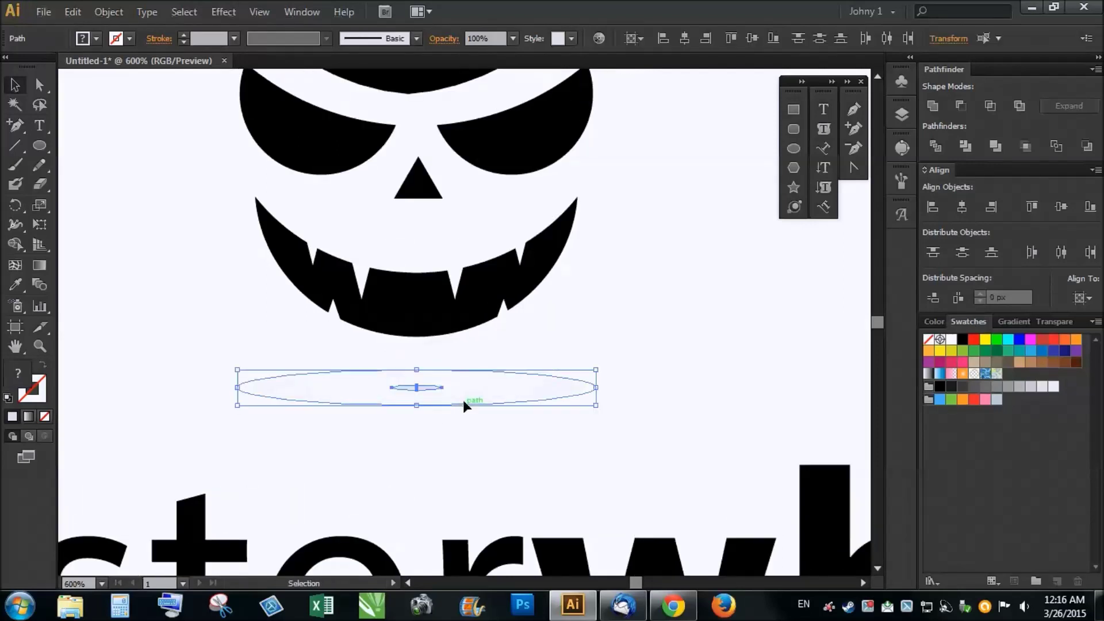
pyautogui.click(465, 443)
pyautogui.click(423, 388)
# Step: Refill the inner ellipse with lighter grey, add the large ellipse, and remake the blend
pyautogui.keyDown('alt'); pyautogui.scroll(3, 423, 389); pyautogui.keyUp('alt')
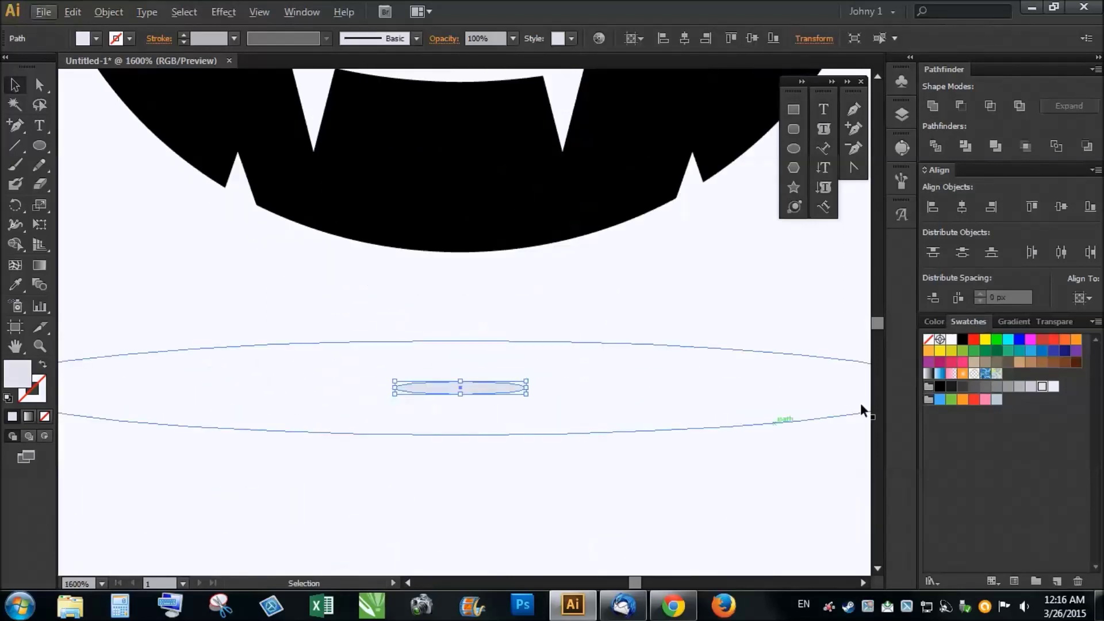
pyautogui.click(1031, 389)
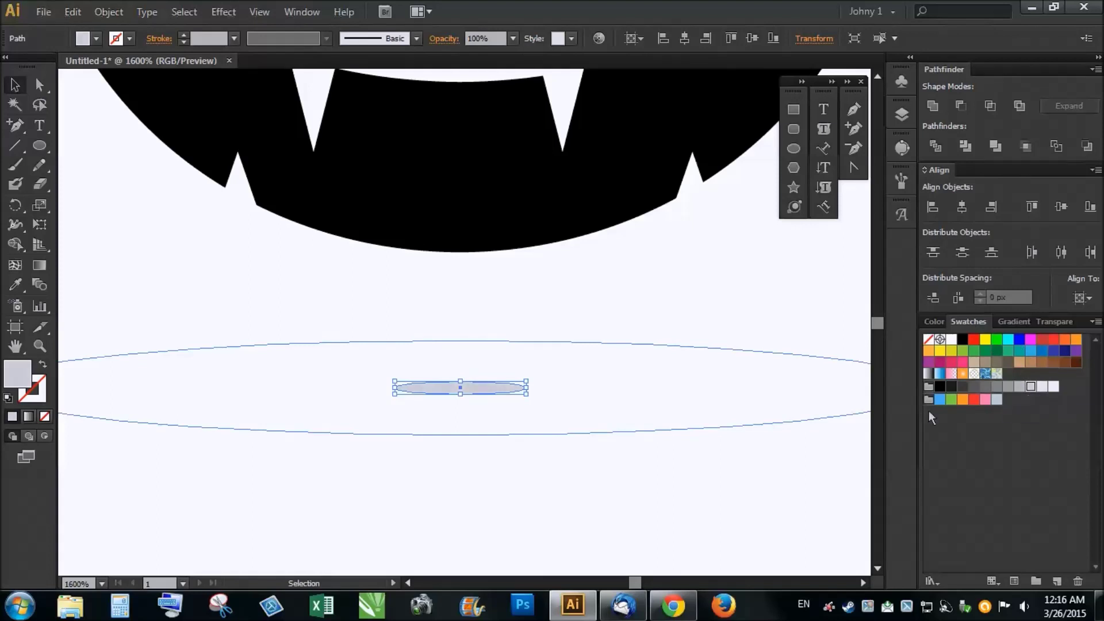
pyautogui.keyDown('shift'); pyautogui.click(552, 430); pyautogui.keyUp('shift')
pyautogui.click(108, 11)
pyautogui.moveTo(129, 378)
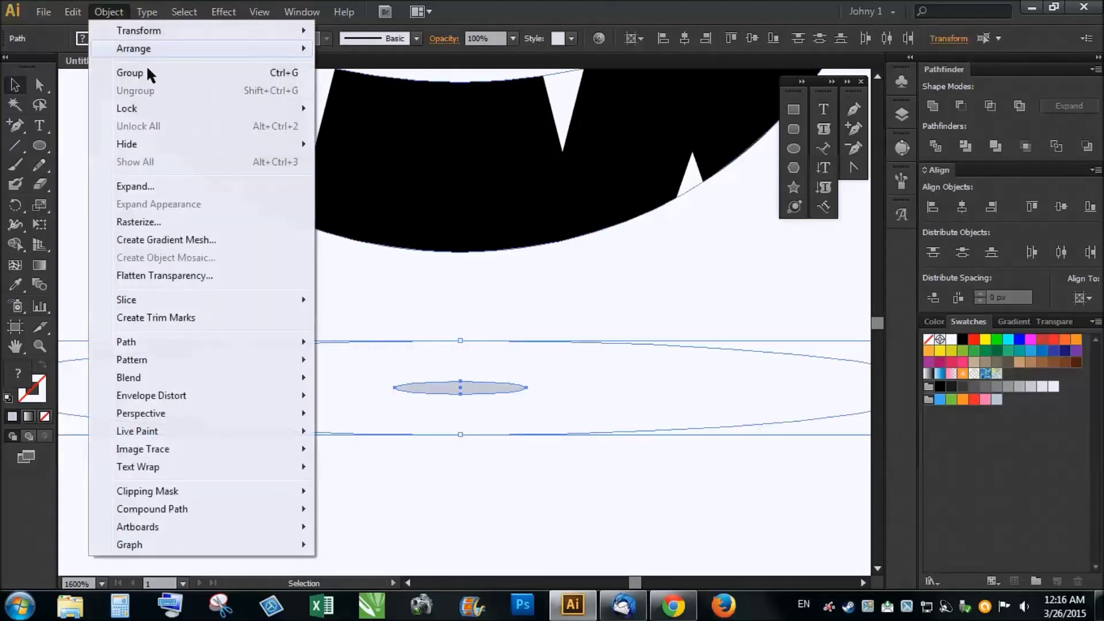
pyautogui.click(353, 384)
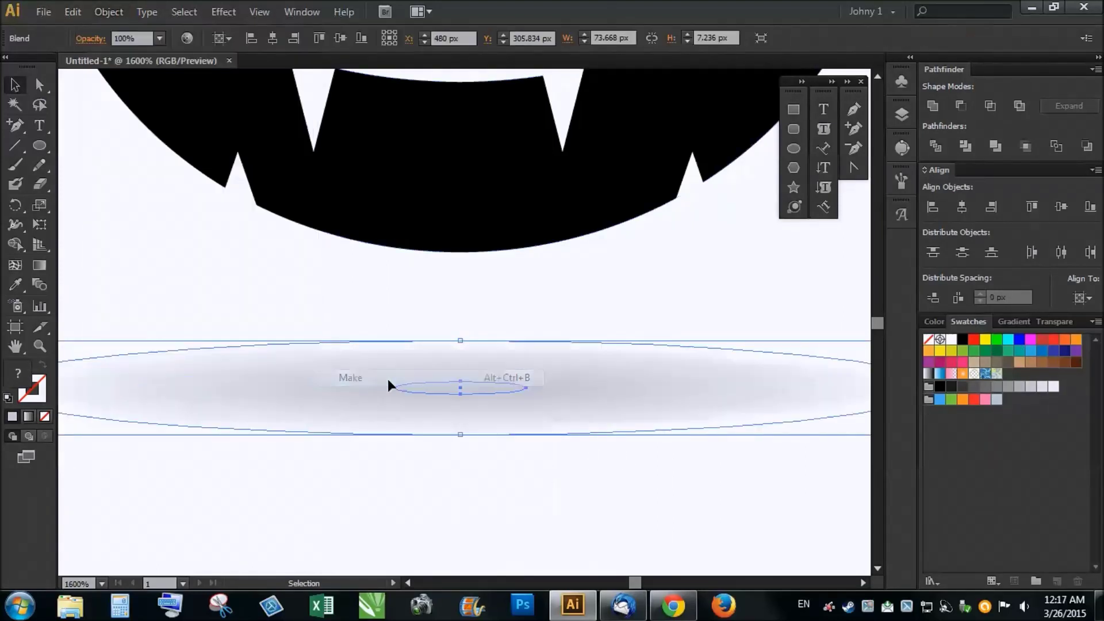
pyautogui.hotkey('ctrl', '1')
pyautogui.click(461, 422)
pyautogui.keyDown('alt'); pyautogui.scroll(3, 505, 339); pyautogui.keyUp('alt')
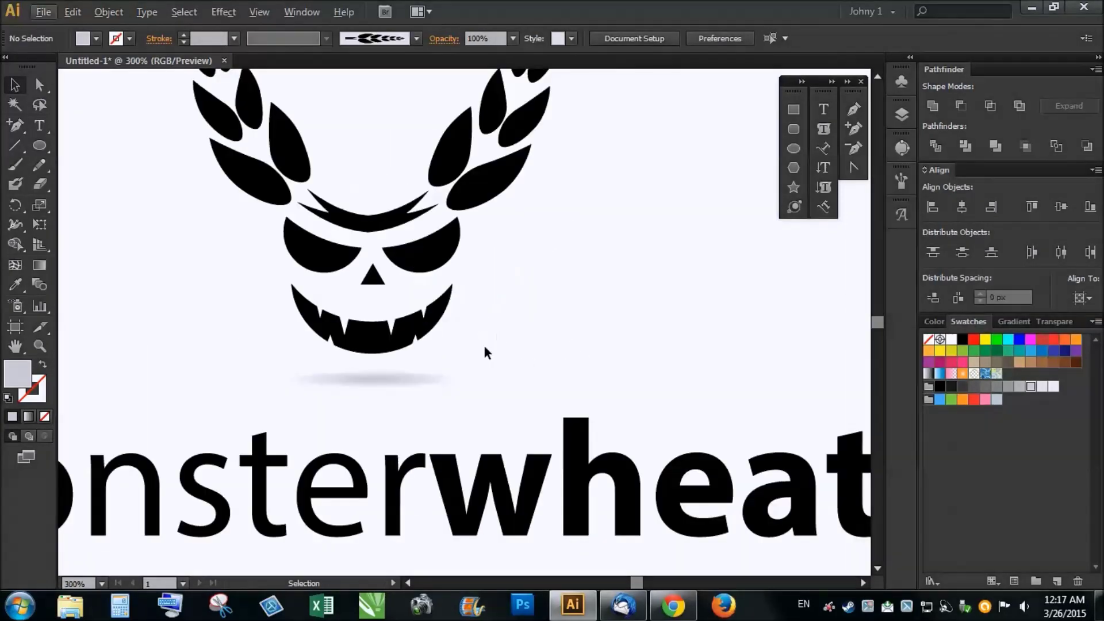
# Step: Nudge the shadow blend slightly up under the pumpkin's chin
pyautogui.moveTo(423, 372); pyautogui.dragTo(423, 354)
pyautogui.click(561, 373)
pyautogui.keyDown('alt'); pyautogui.scroll(2, 362, 345); pyautogui.keyUp('alt')
# Step: Send the shadow backward behind the jack-o'-lantern face via Arrange
pyautogui.rightClick(442, 389)
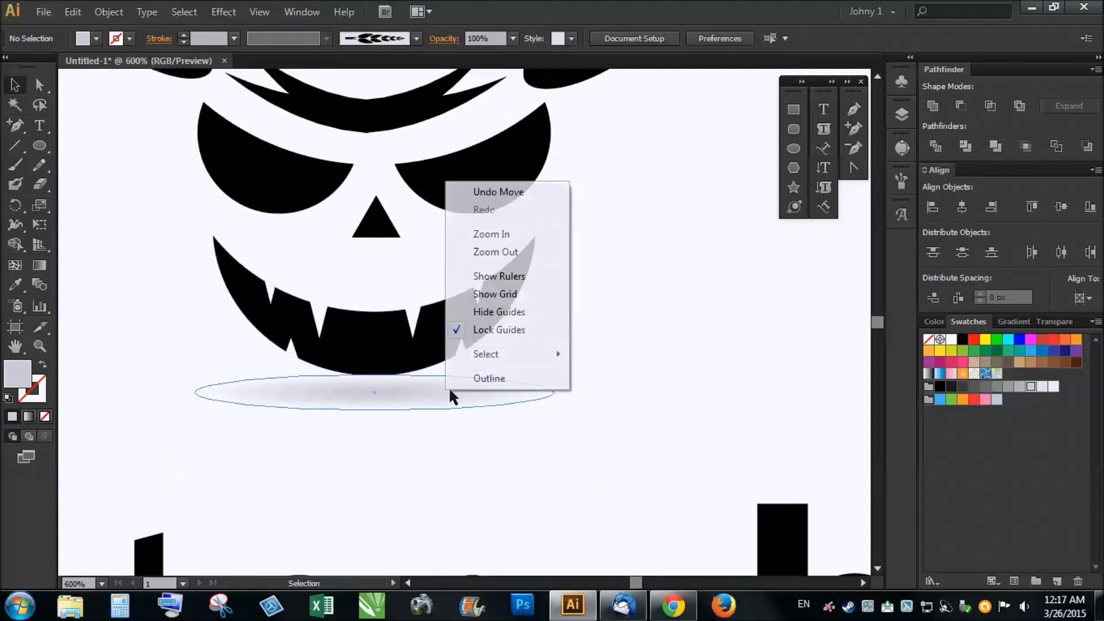
pyautogui.click(395, 394)
pyautogui.rightClick(397, 394)
pyautogui.moveTo(443, 515)
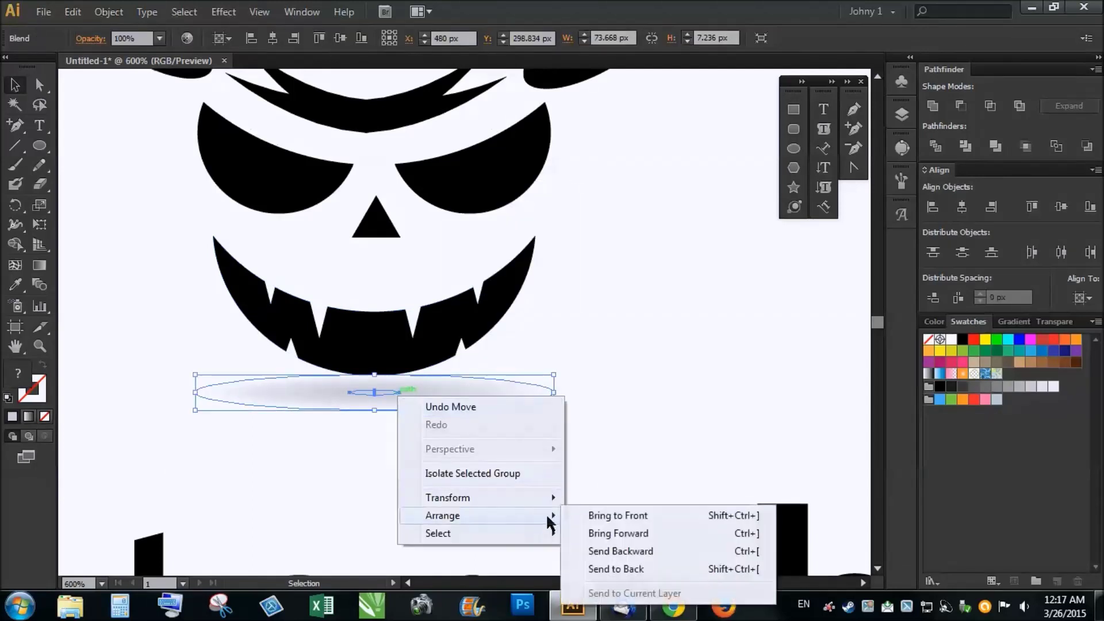
pyautogui.click(581, 553)
pyautogui.click(626, 382)
pyautogui.keyDown('alt'); pyautogui.scroll(-5, 633, 379); pyautogui.keyUp('alt')
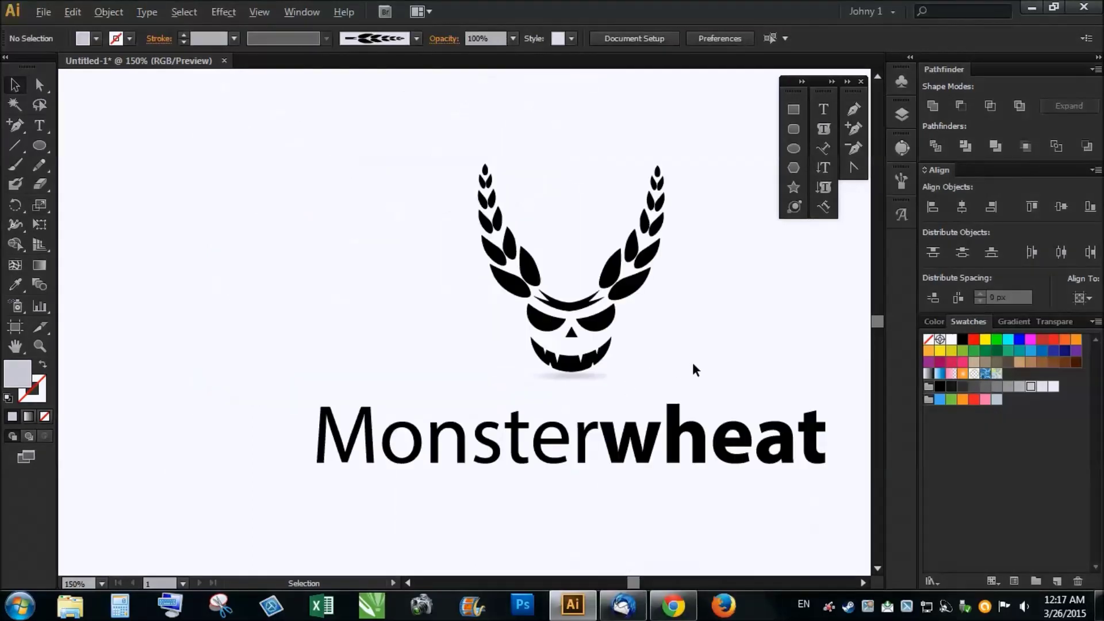
pyautogui.keyDown('alt'); pyautogui.scroll(-2, 661, 369); pyautogui.keyUp('alt')
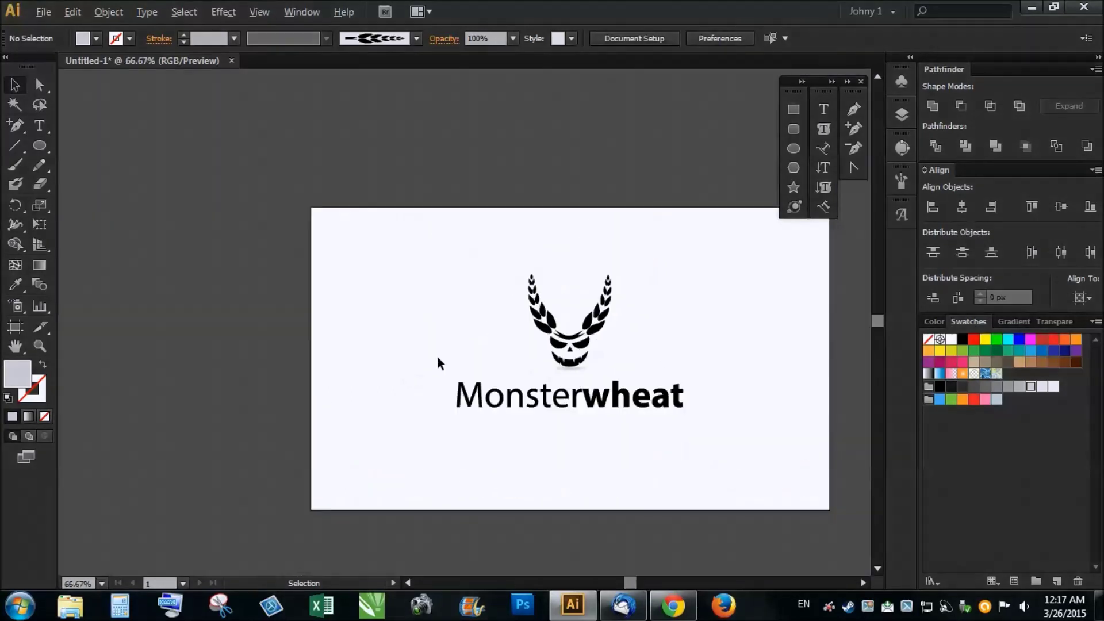
pyautogui.keyDown('alt'); pyautogui.scroll(1, 726, 413); pyautogui.keyUp('alt')
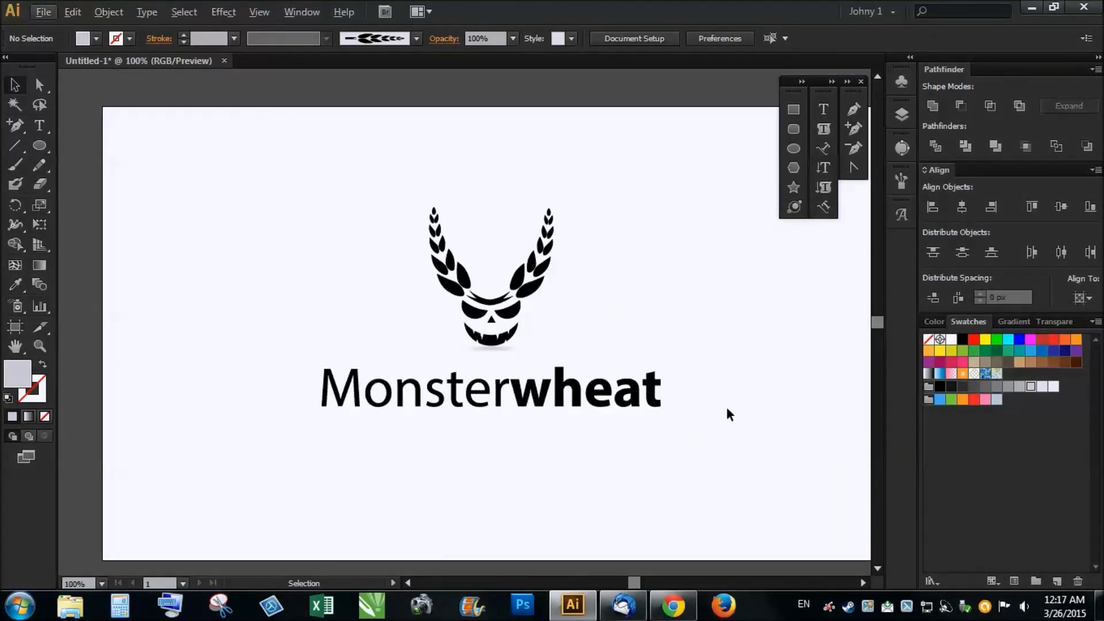